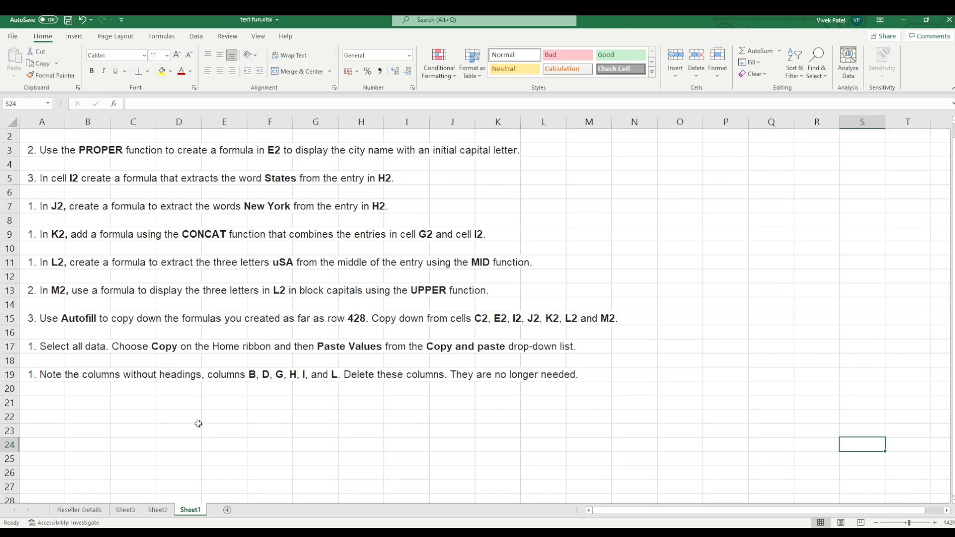
- On the Reseller Details sheet, enter =TRIM(B2) in C2 and fill the formula down the Reseller Name column
scroll(953, 306, "up", 1)
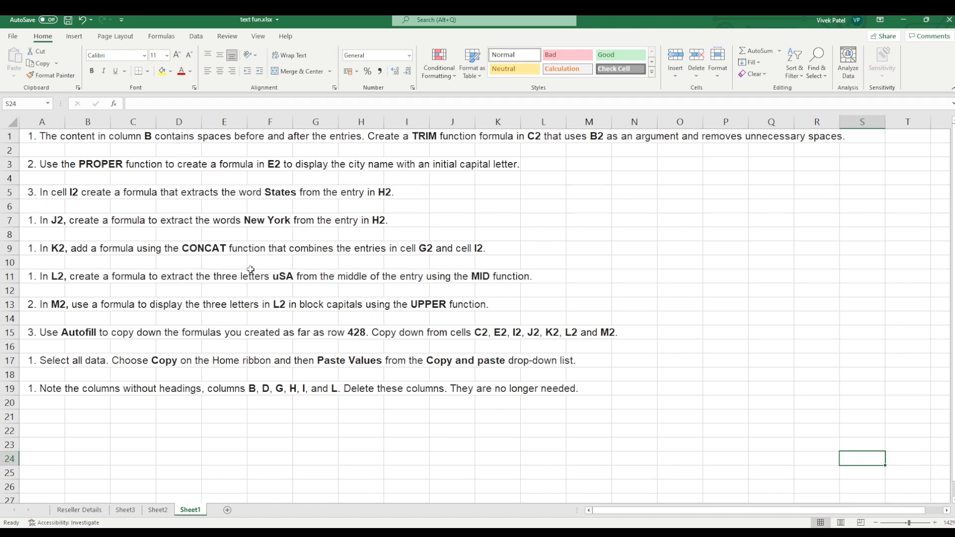
left_click(79, 510)
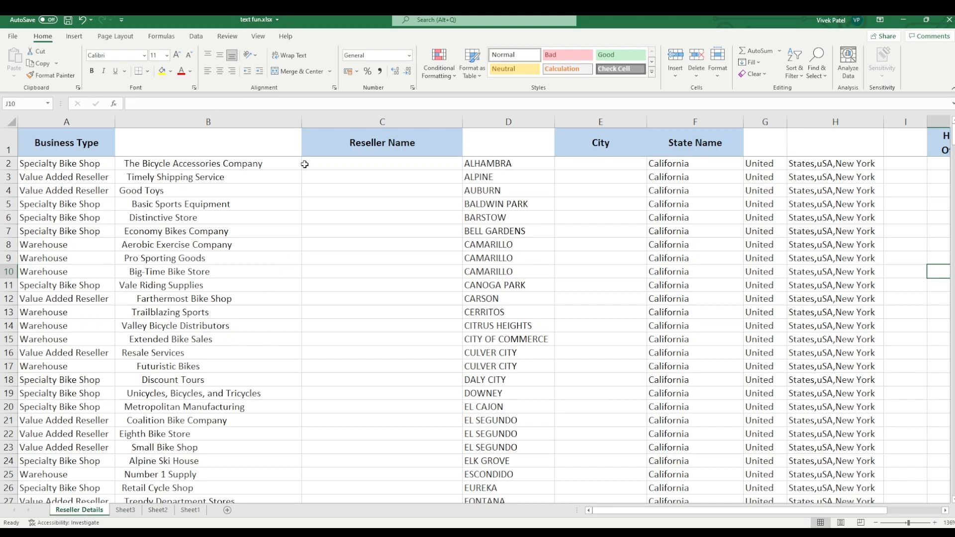
left_click(360, 160)
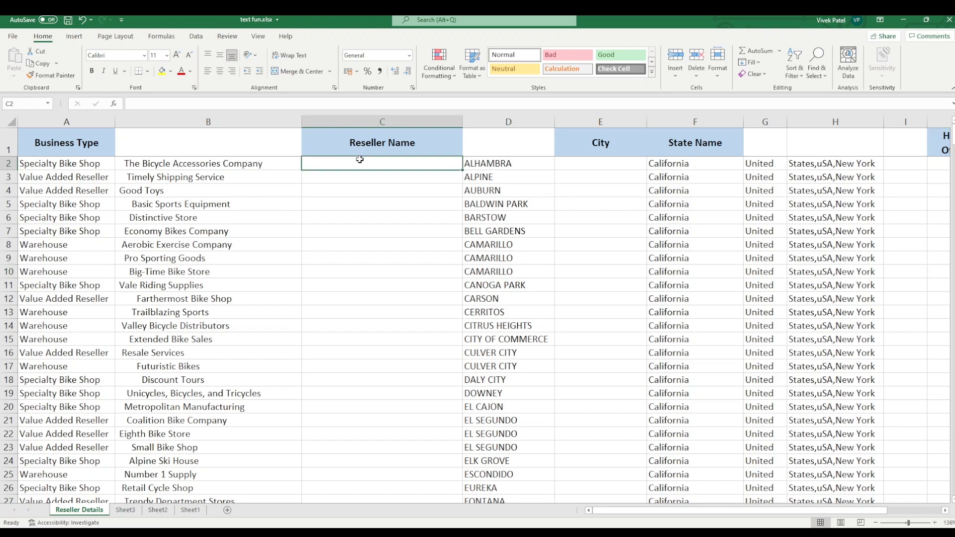
type("=")
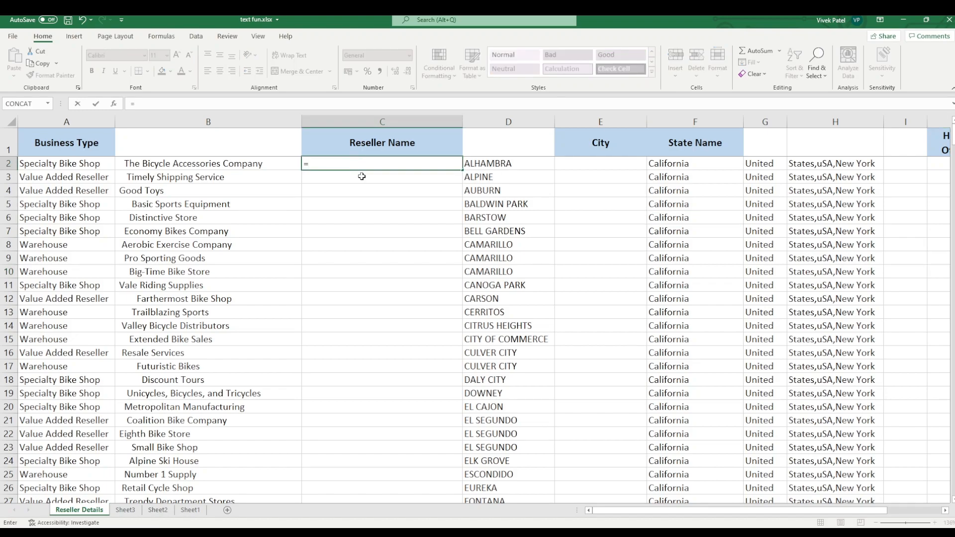
type("trim")
key("Tab")
left_click(278, 164)
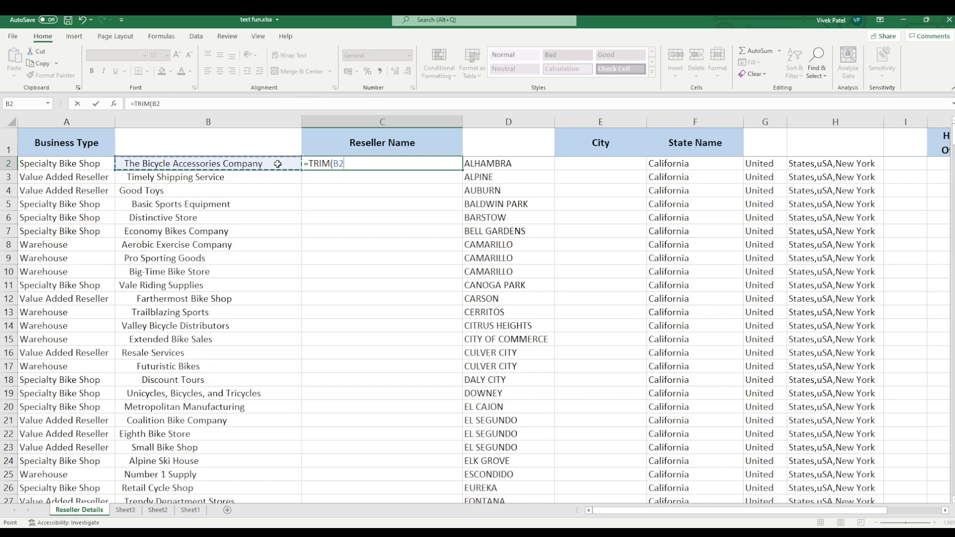
key("Return")
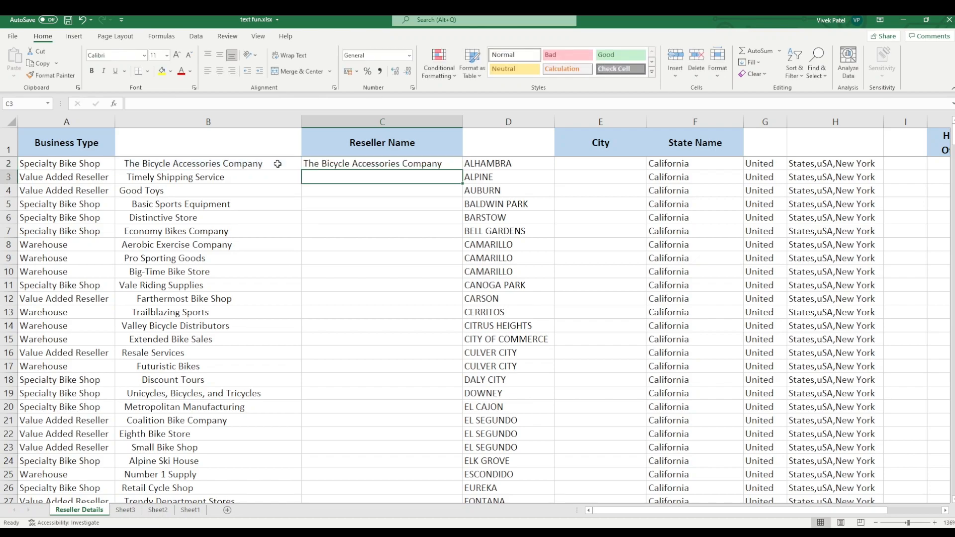
left_click(459, 166)
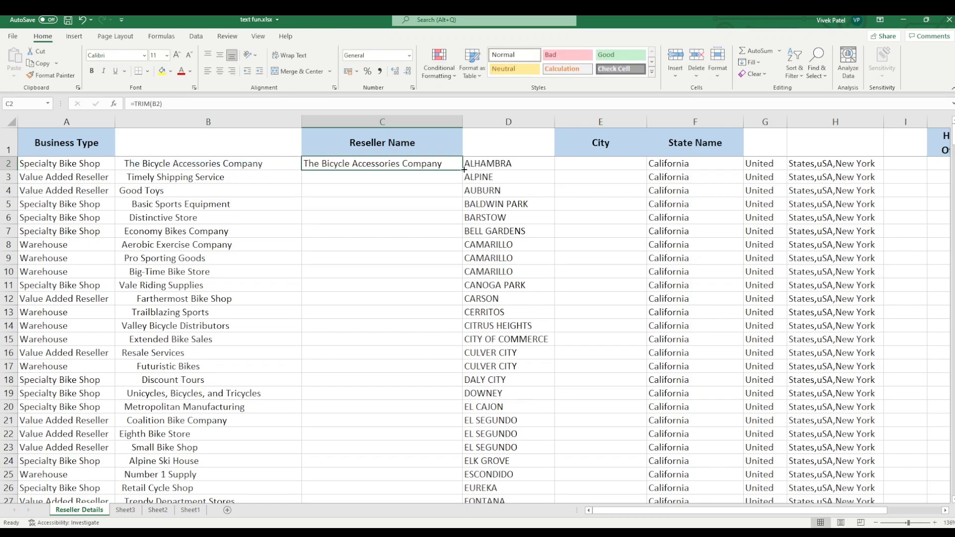
double_click(464, 170)
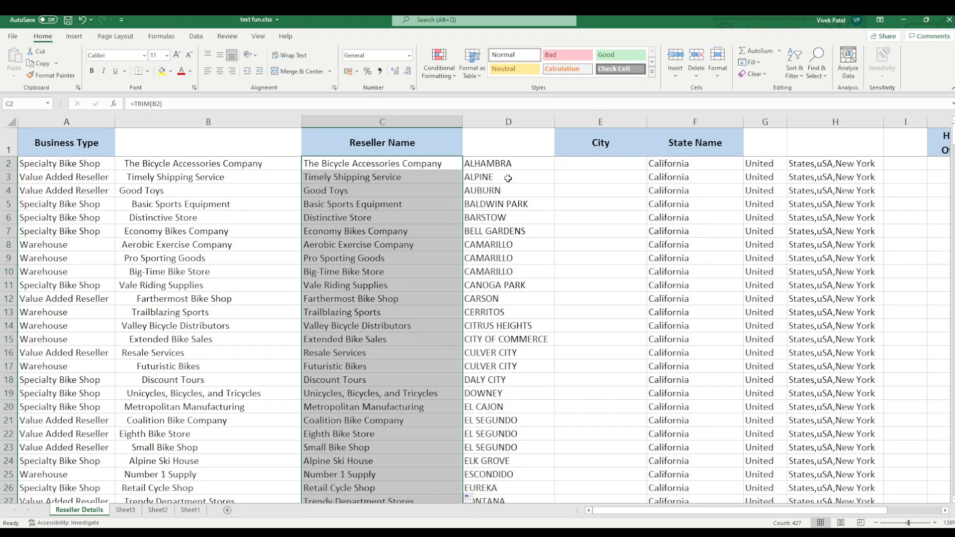
left_click(500, 260)
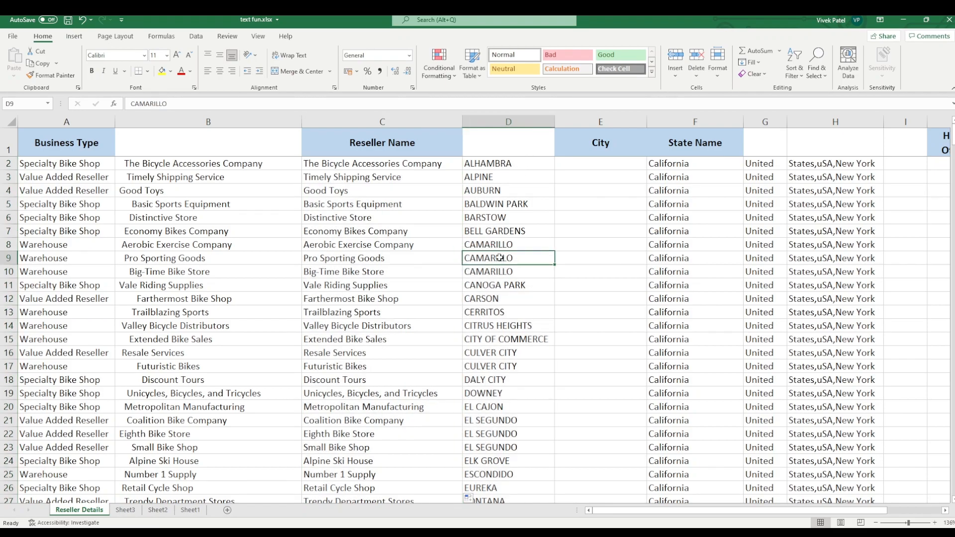
left_click(513, 202)
left_click(506, 165)
left_click(504, 234)
left_click(527, 164)
left_click(522, 228)
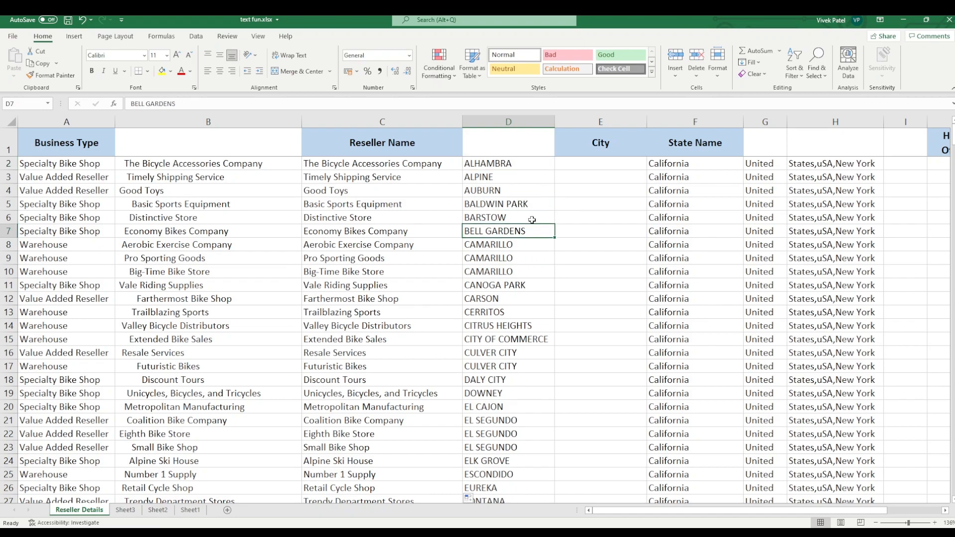
- Enter =PROPER(D2) in E2 and fill the formula down the City column
left_click(579, 163)
type("=")
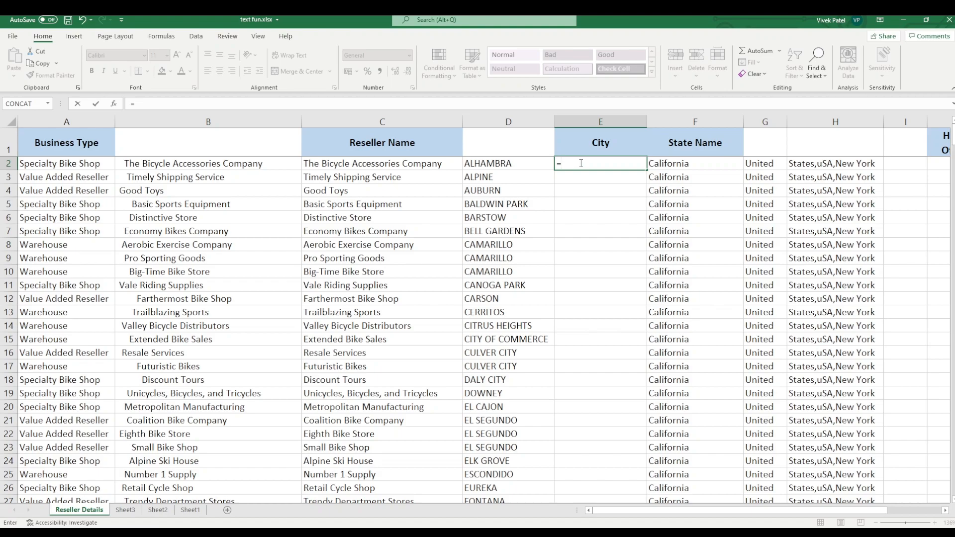
type("prob")
key("Tab")
key("Tab")
left_click(495, 167)
type(")")
key("Return")
left_click(628, 164)
double_click(649, 168)
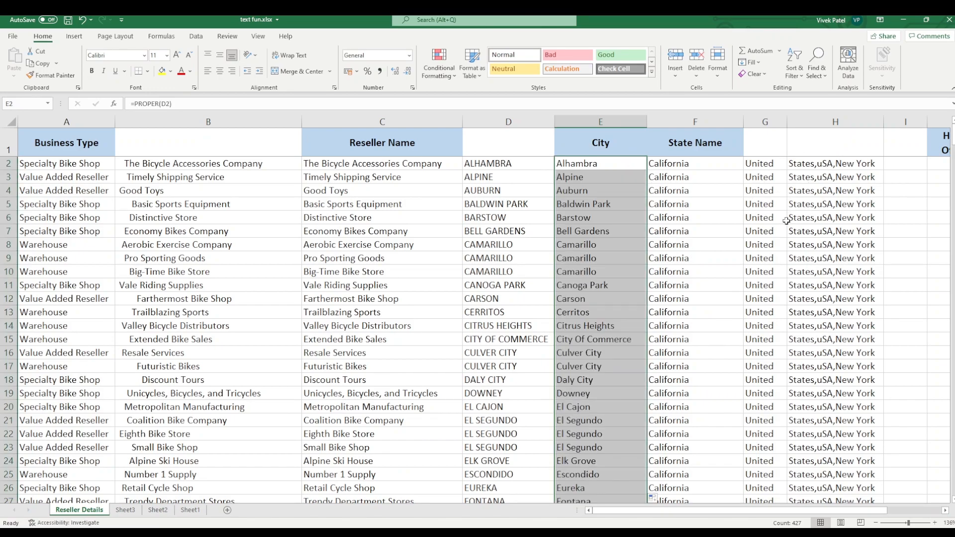
- Read the instruction for I2 on Sheet1 and examine the source entry in H2 on the Reseller Details sheet
left_click_drag(602, 513, 648, 513)
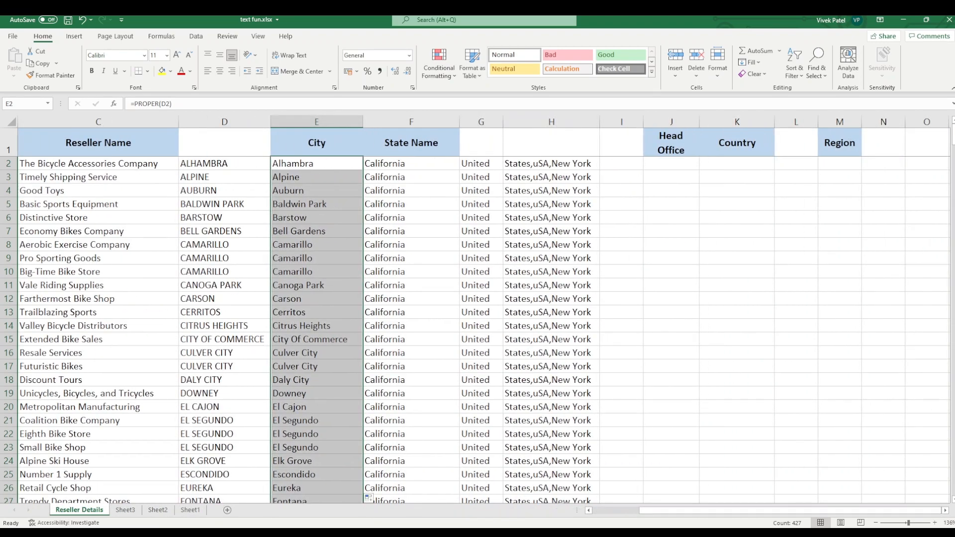
left_click(190, 510)
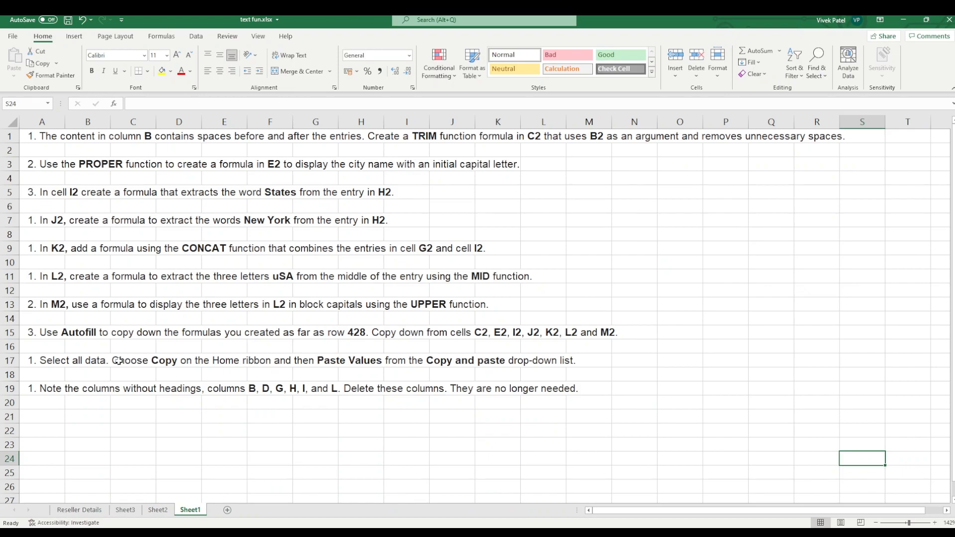
left_click(79, 510)
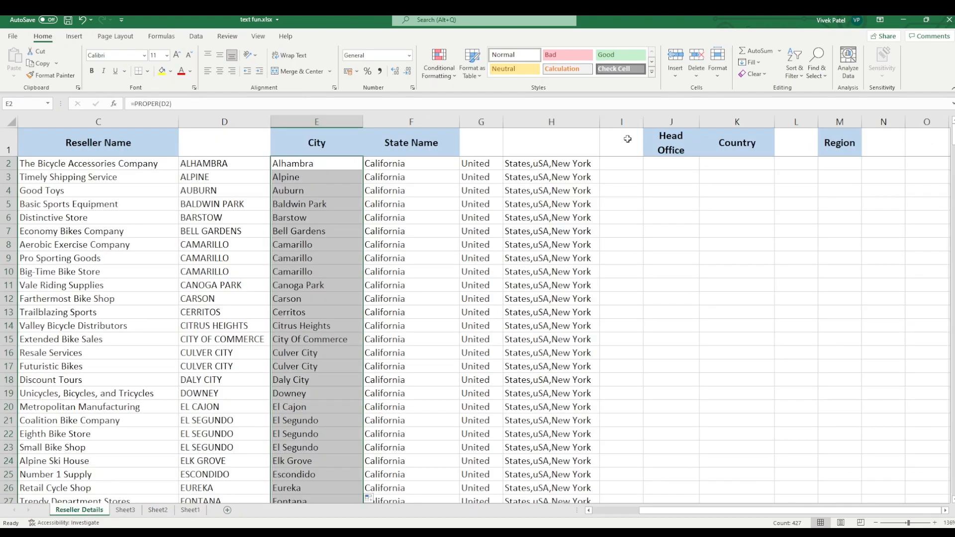
left_click(620, 168)
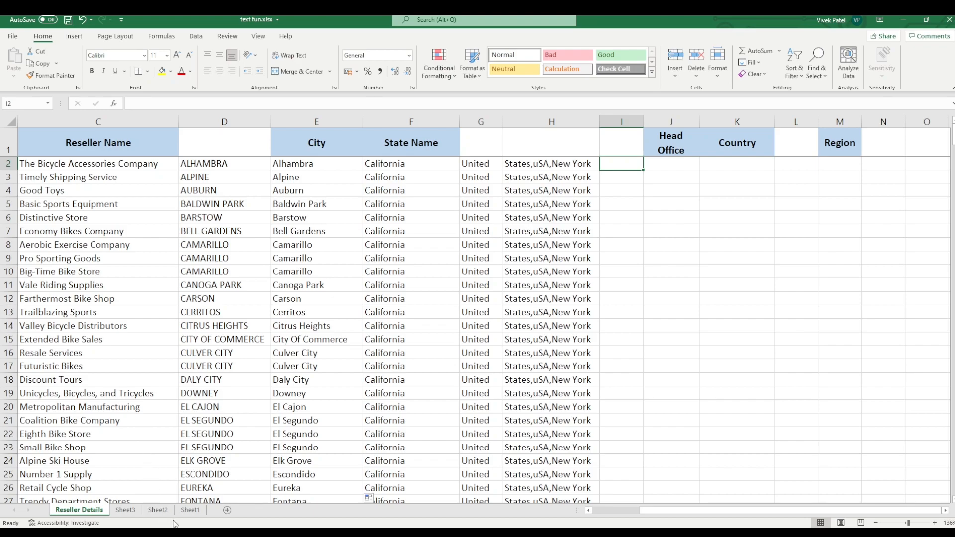
left_click(190, 510)
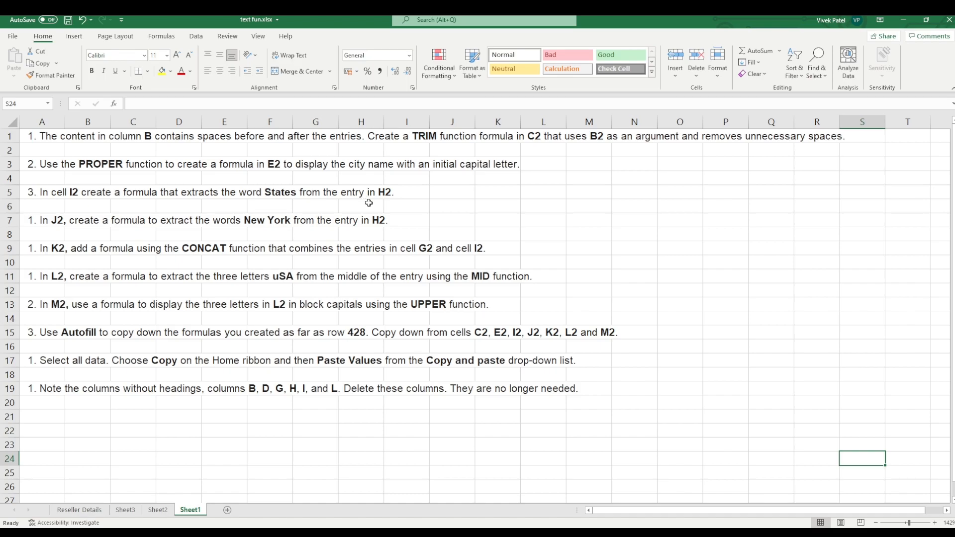
left_click(77, 510)
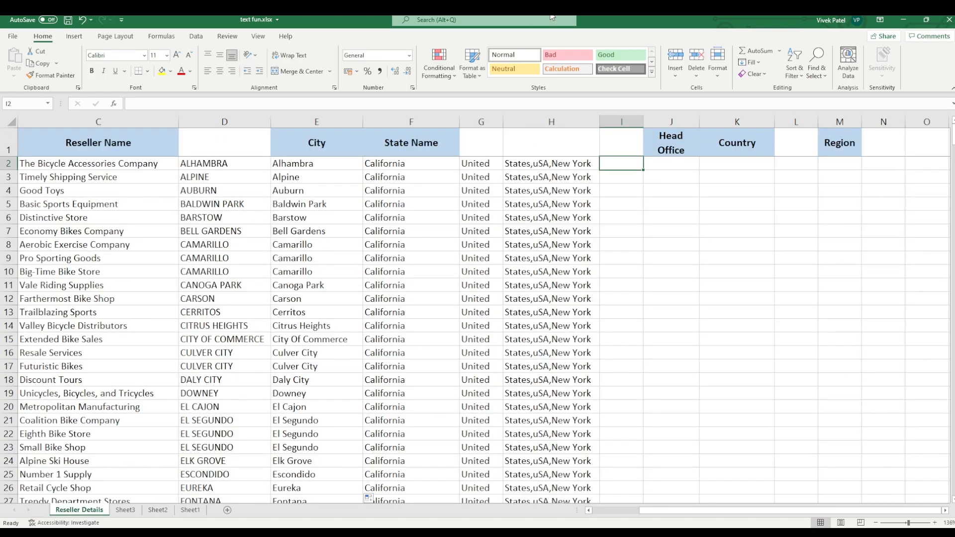
left_click(518, 164)
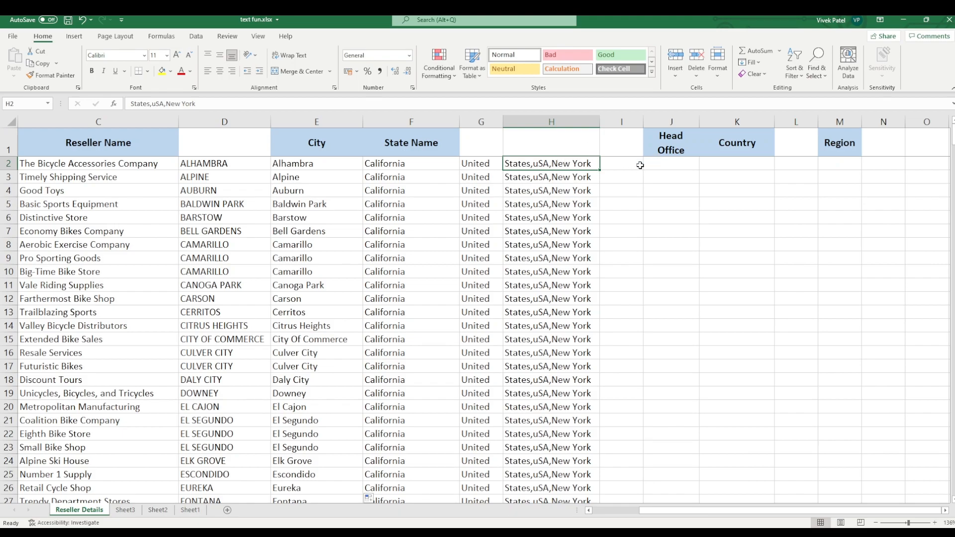
- Enter =LEFT(H2,SEARCH(",",H2)) in I2 to extract the text up to the first comma in H2
left_click(636, 167)
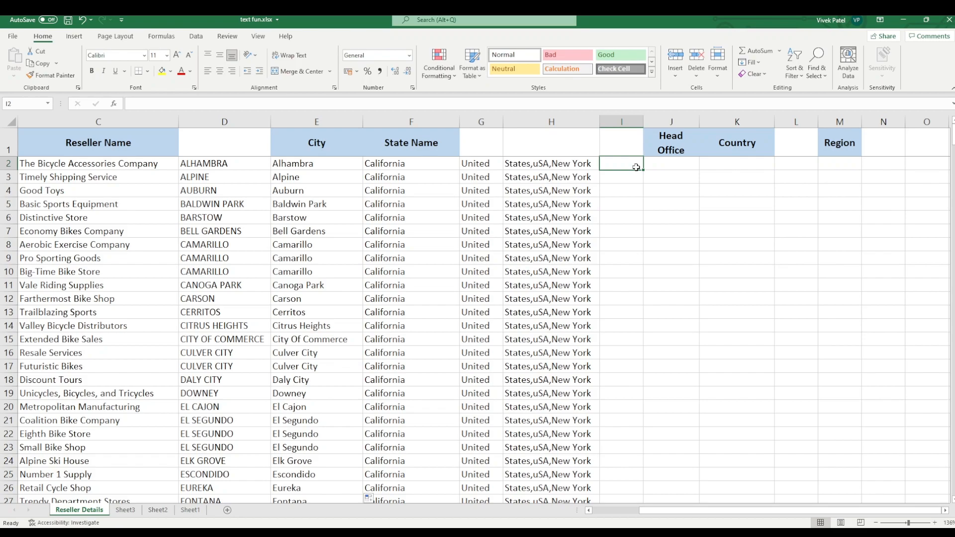
type("=")
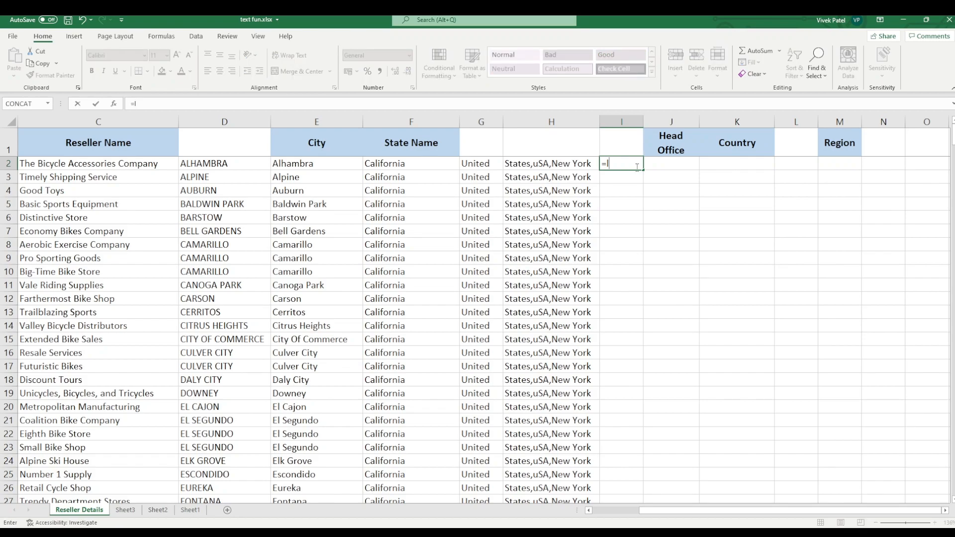
type("lef")
key("Tab")
left_click(580, 166)
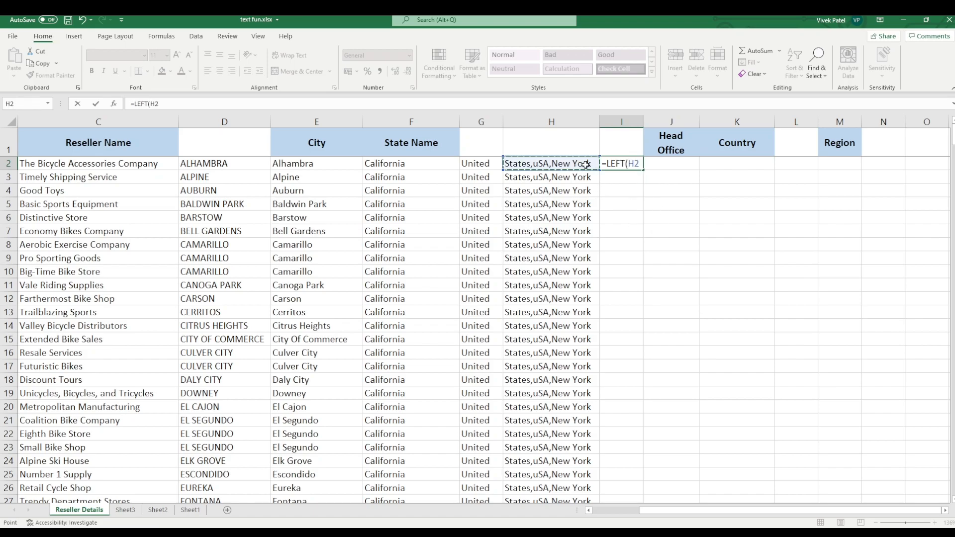
type(",")
type("se")
key("Tab")
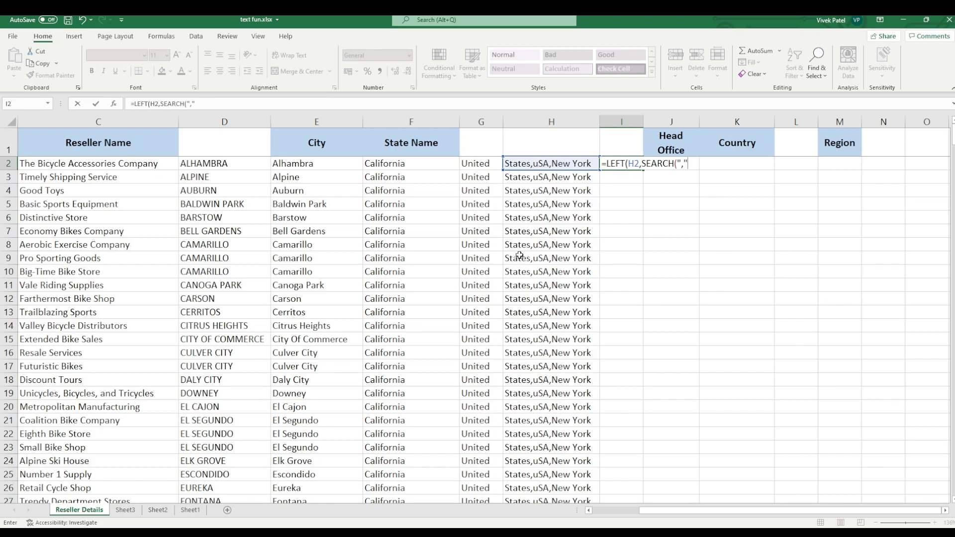
left_click(558, 164)
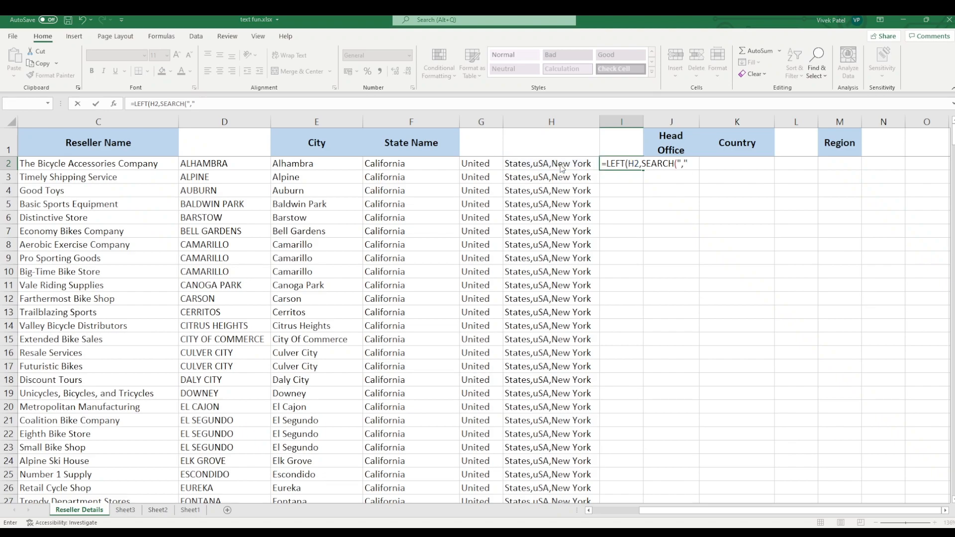
left_click(487, 304)
left_click(692, 160)
type(",")
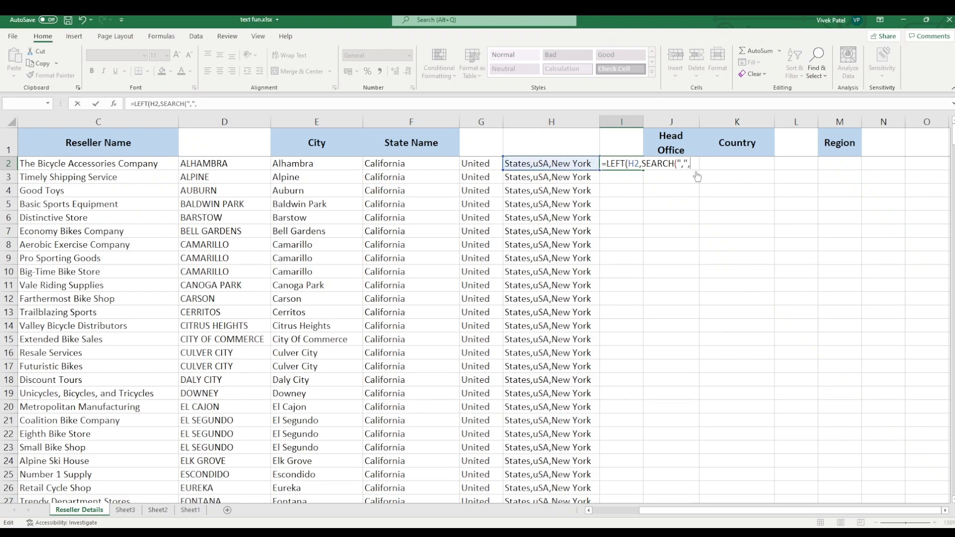
left_click(547, 163)
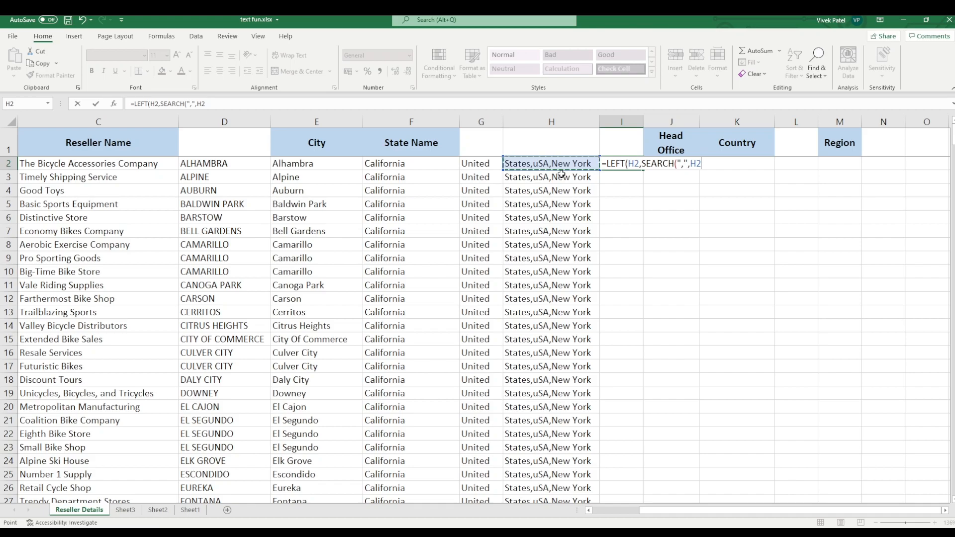
type(")")
key("Return")
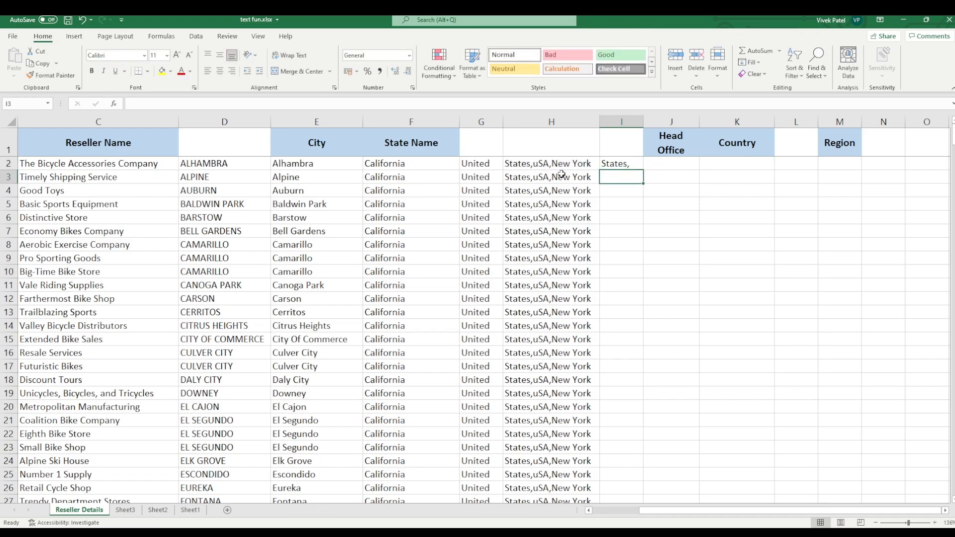
- Change the I2 formula to =LEFT(H2,SEARCH(",",H2)-1) to drop the comma, and fill it down column I
left_click(629, 166)
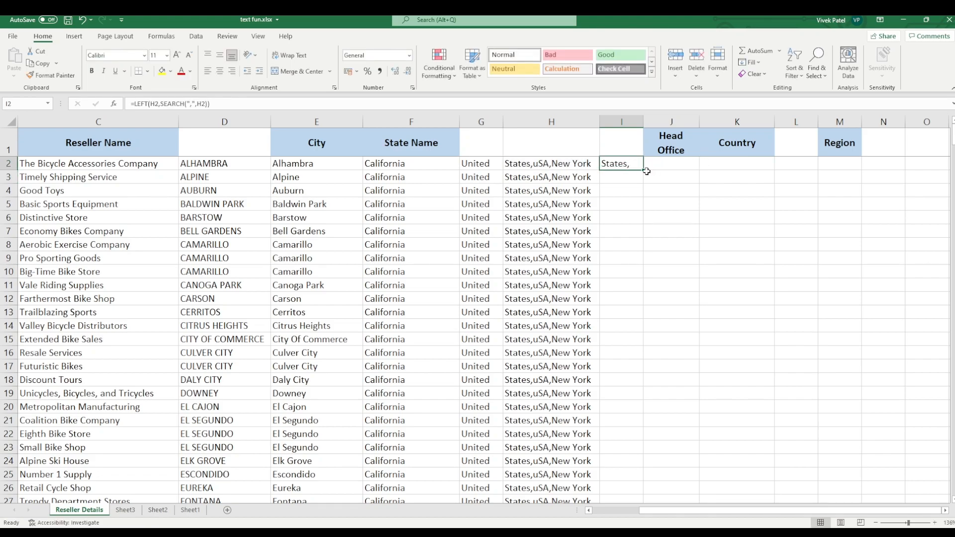
left_click(208, 104)
type("-")
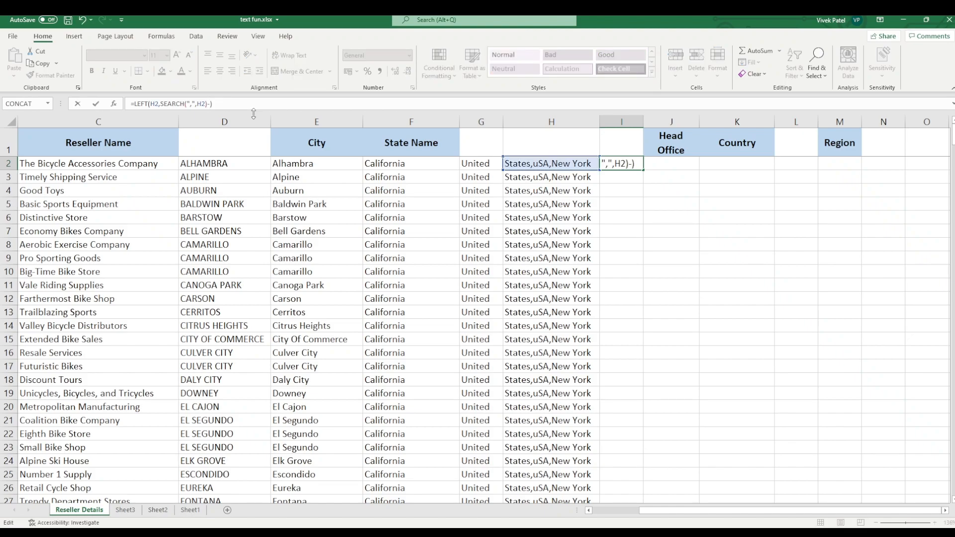
type("1")
key("Return")
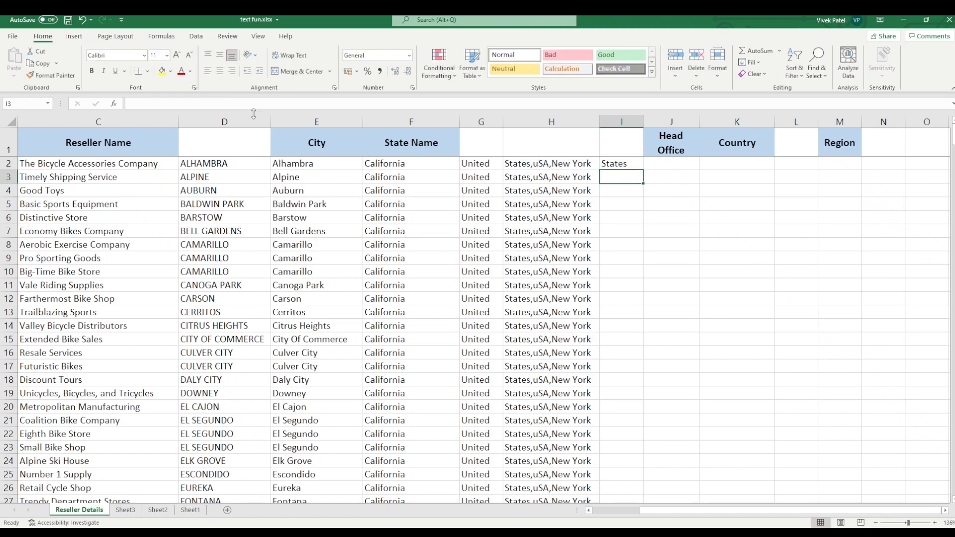
left_click(631, 162)
double_click(641, 171)
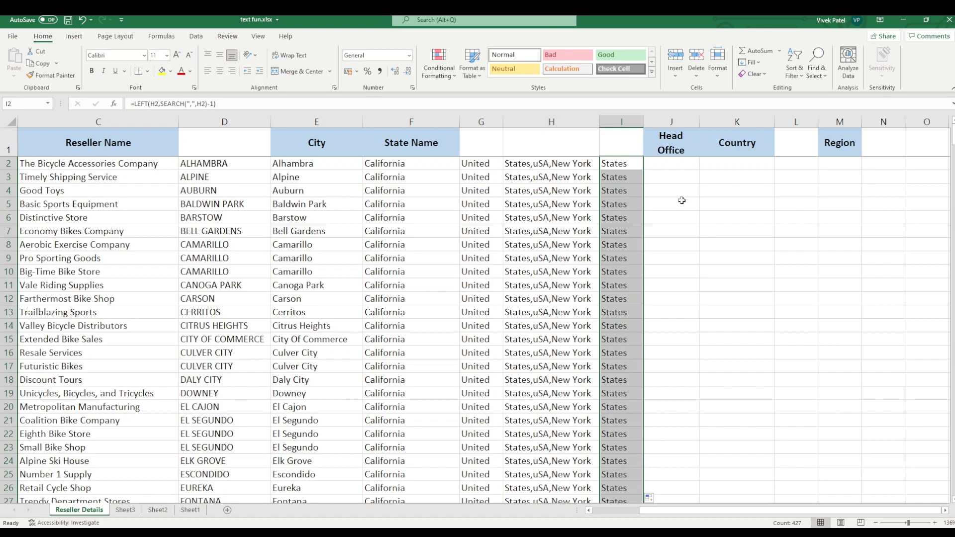
- Read the instruction for J2 on Sheet1, then return to J2 on the Reseller Details sheet
left_click(190, 510)
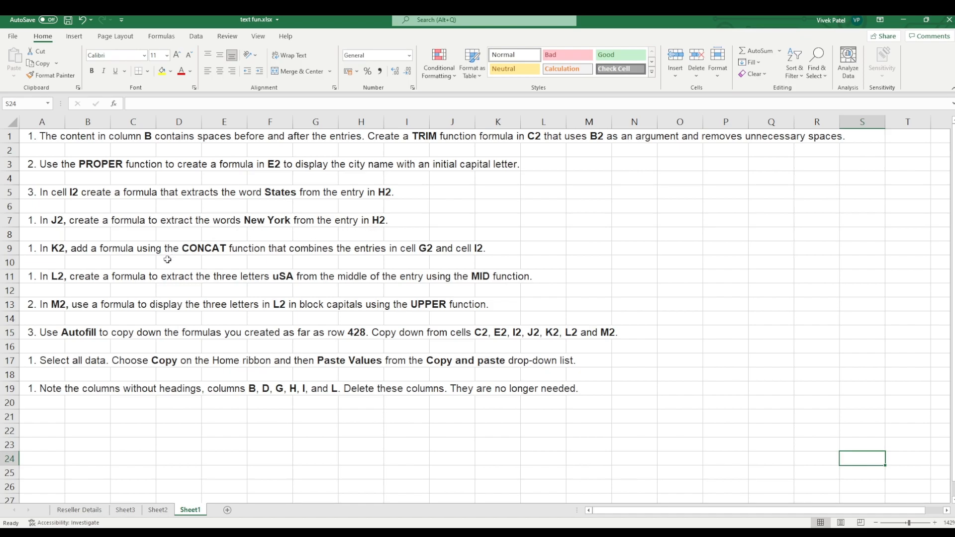
left_click(91, 512)
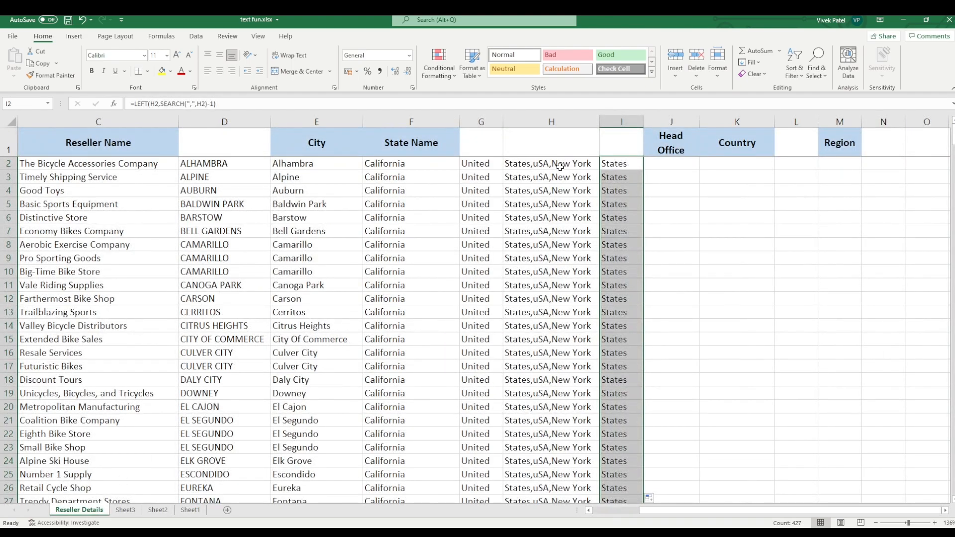
left_click(686, 162)
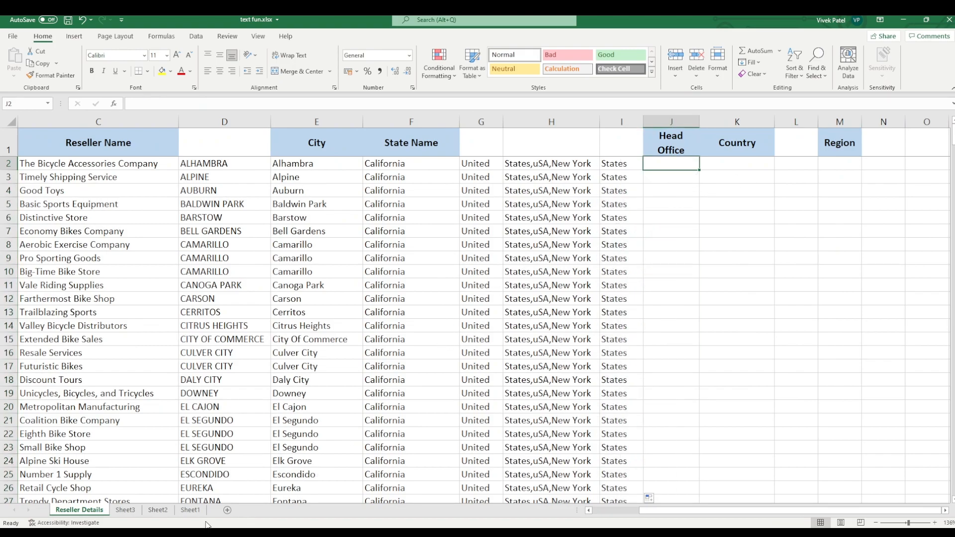
left_click(190, 509)
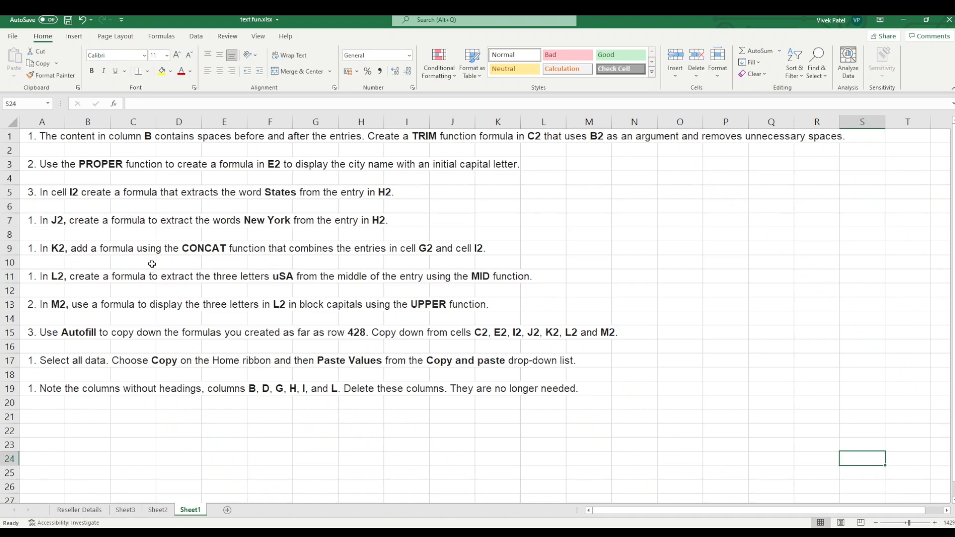
left_click(93, 511)
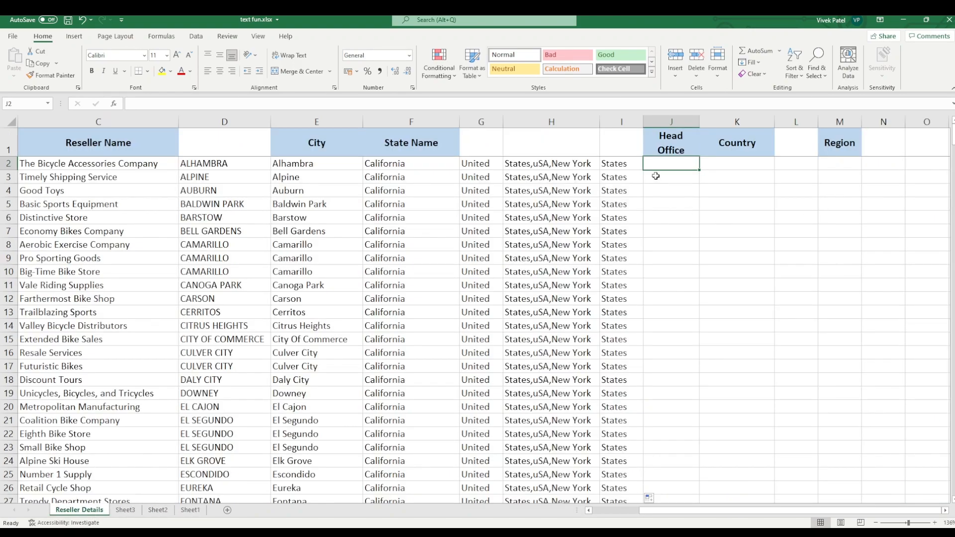
- Enter =RIGHT(H2,LEN(H2)-SEARCH(",",H2,7)) in J2 to extract the ending text from H2
type("=righ")
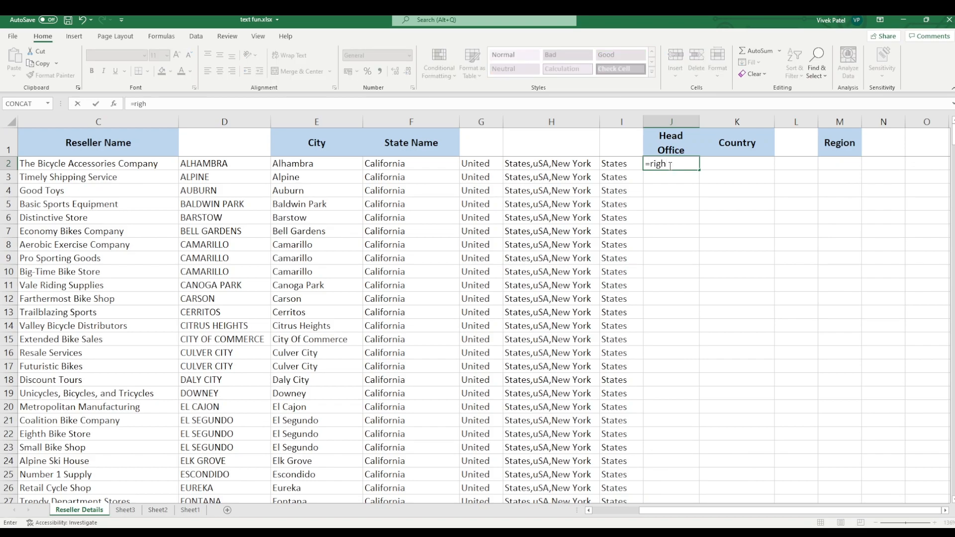
key("Tab")
left_click(567, 168)
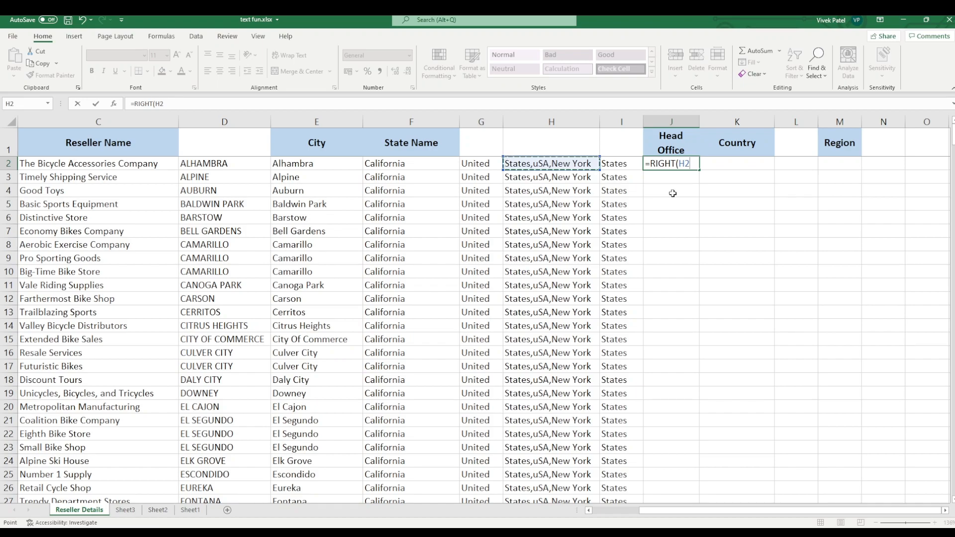
type(",LEN(")
left_click(575, 164)
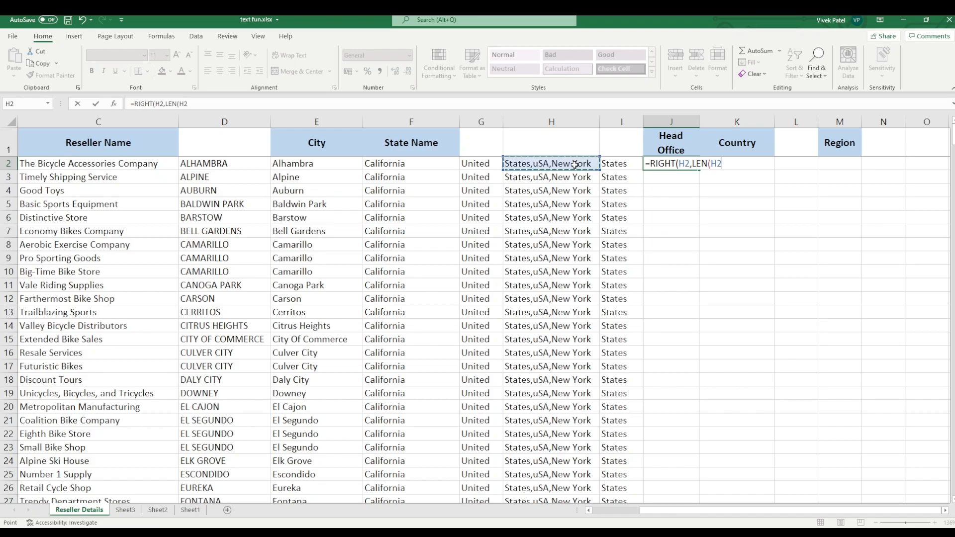
type(")")
type("-se")
key("Tab")
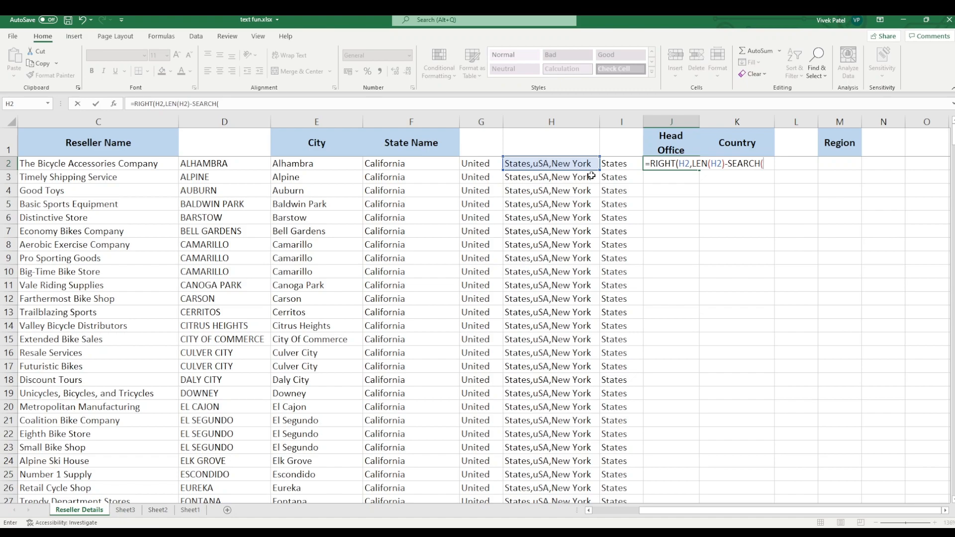
type("\",\",")
left_click(540, 163)
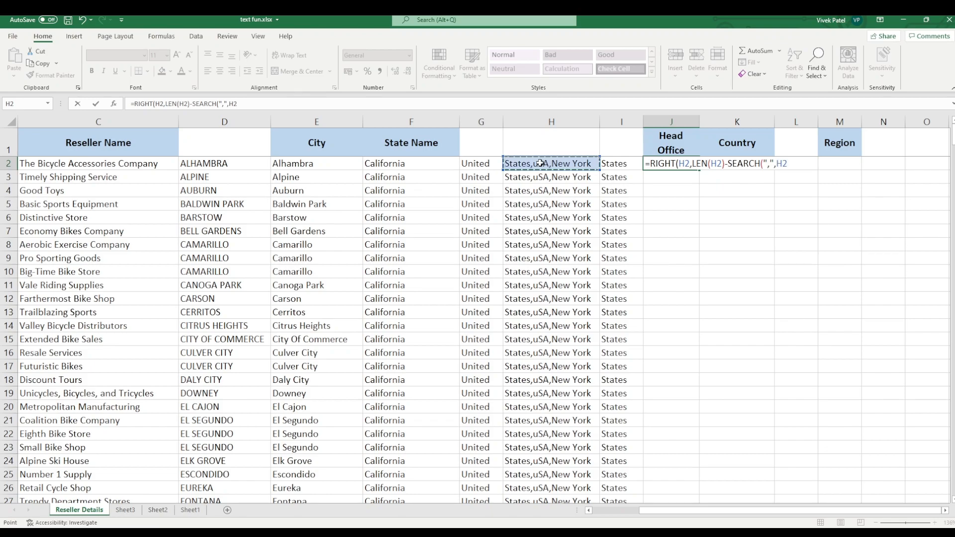
type(",")
key("Home")
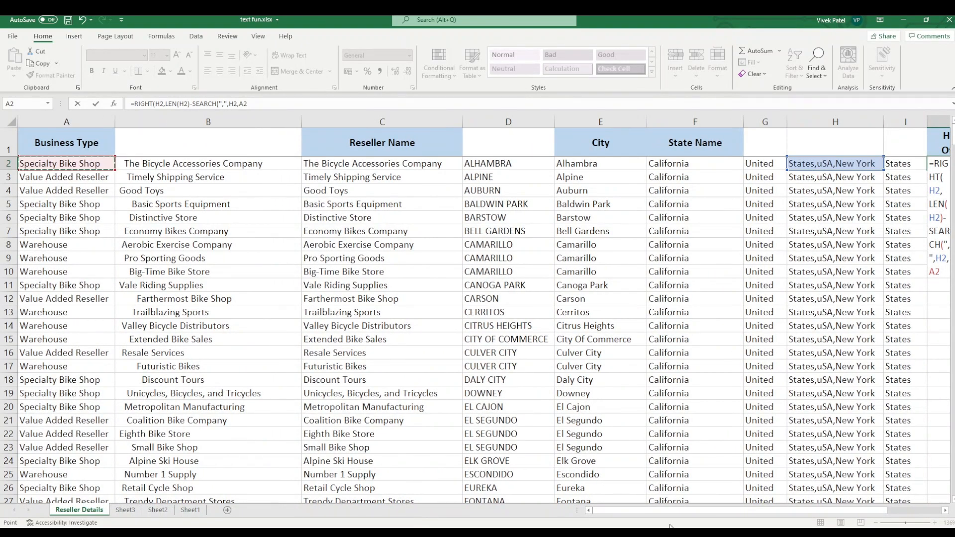
left_click_drag(690, 510, 744, 528)
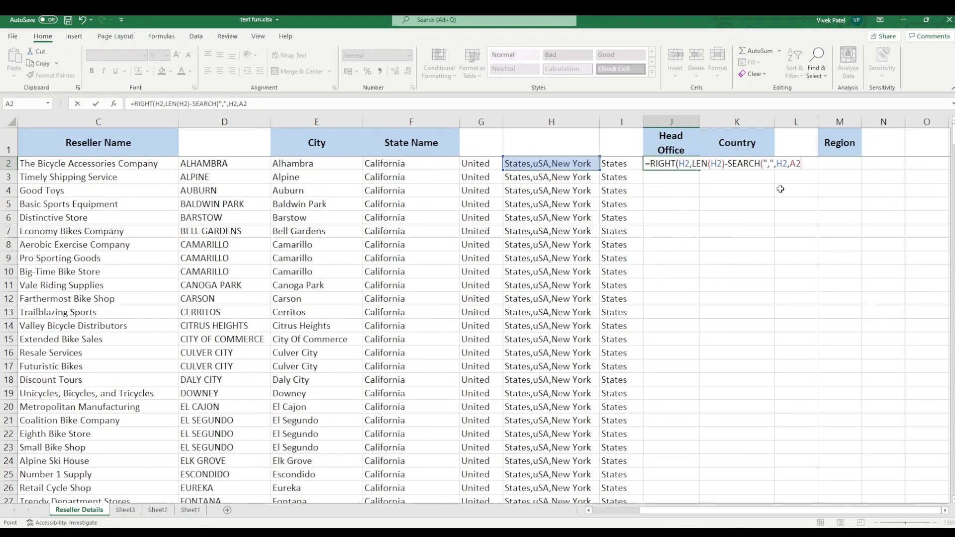
key("BackSpace")
key("BackSpace")
type("7)")
key("Return")
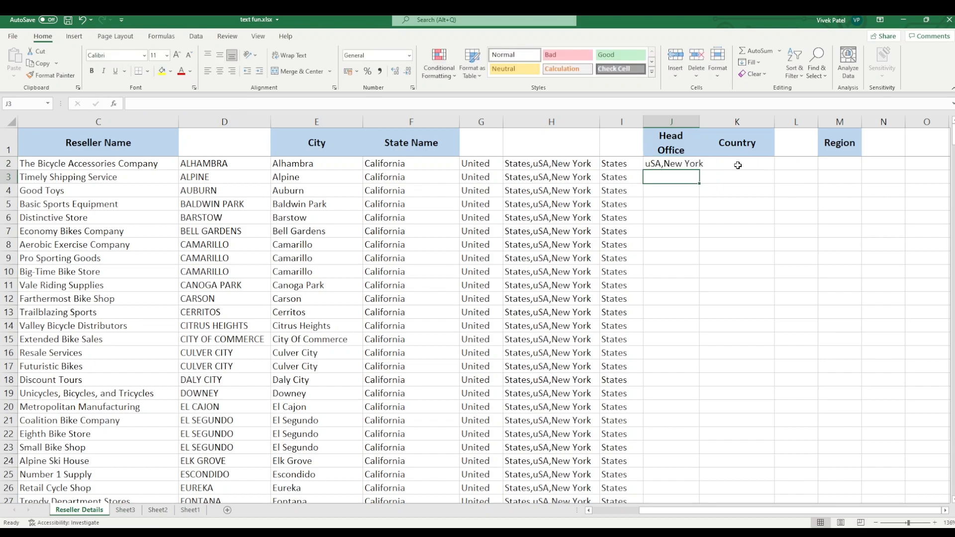
- Examine the J2 formula and how its RIGHT, LEN and SEARCH arguments apply to the entry in H2
left_click(681, 166)
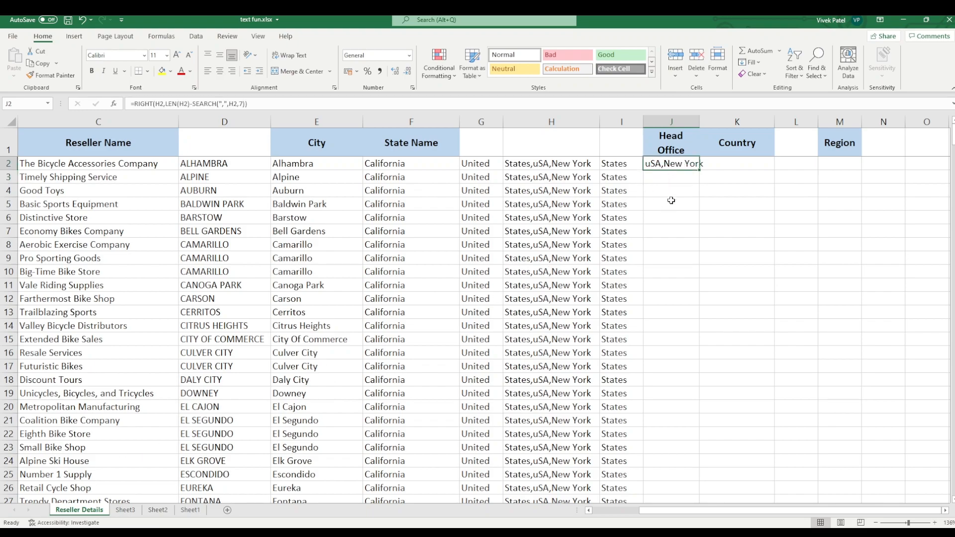
double_click(675, 164)
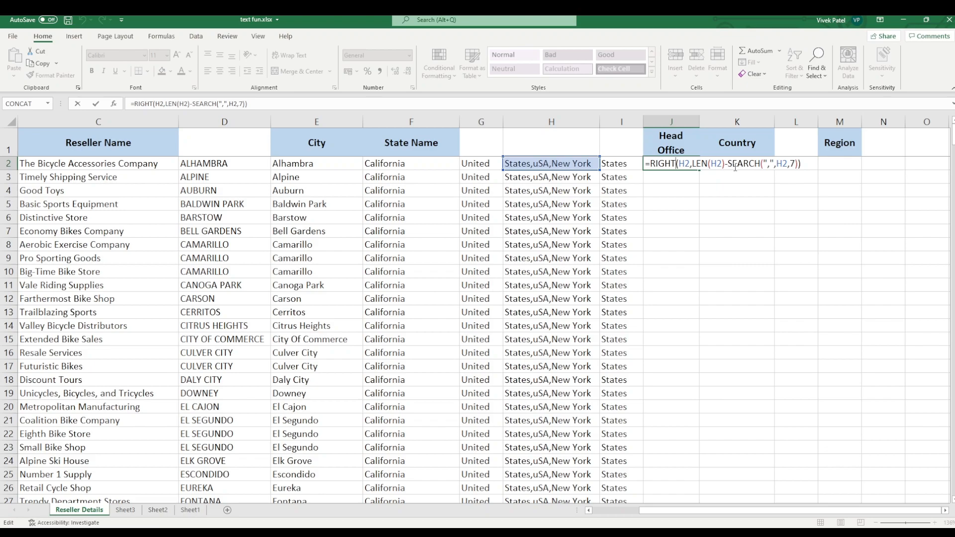
left_click(195, 37)
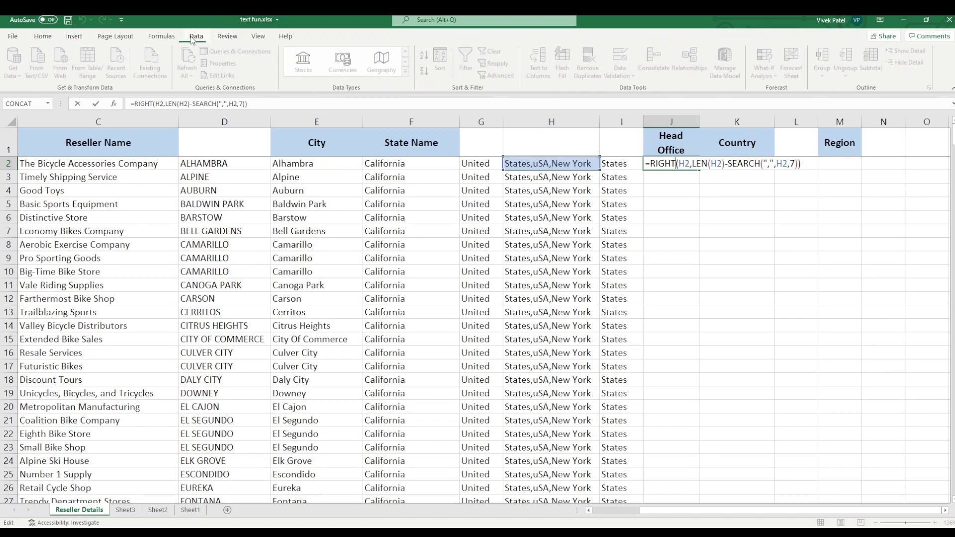
left_click(166, 39)
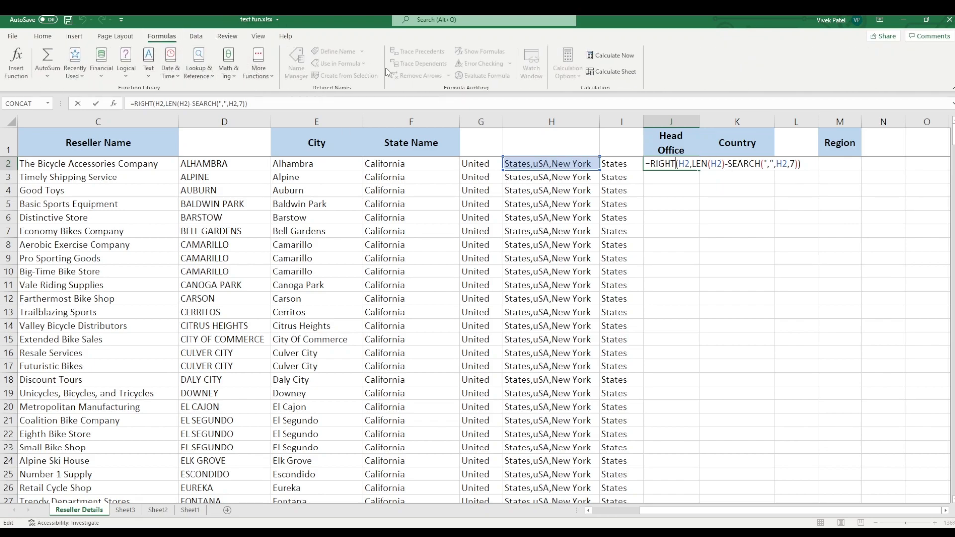
left_click(682, 202)
left_click(672, 163)
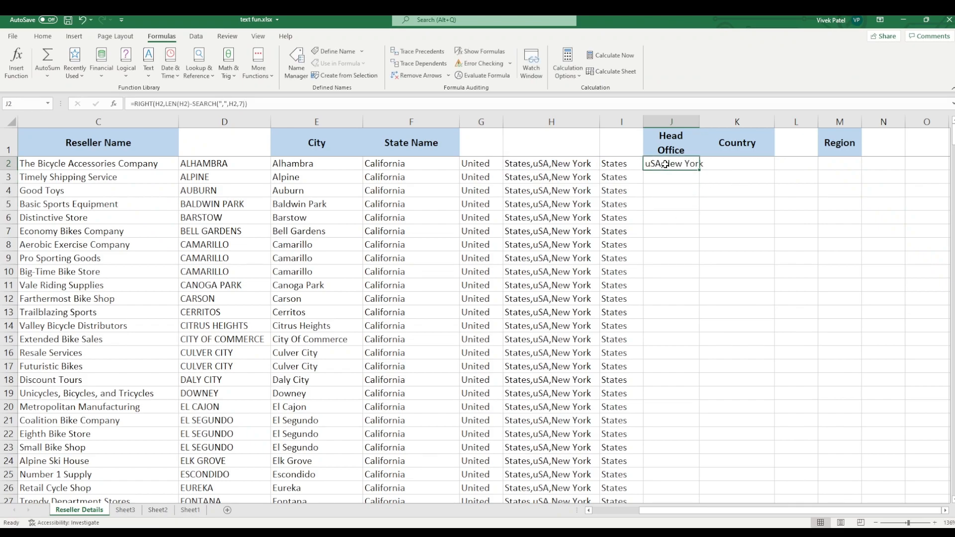
left_click(196, 37)
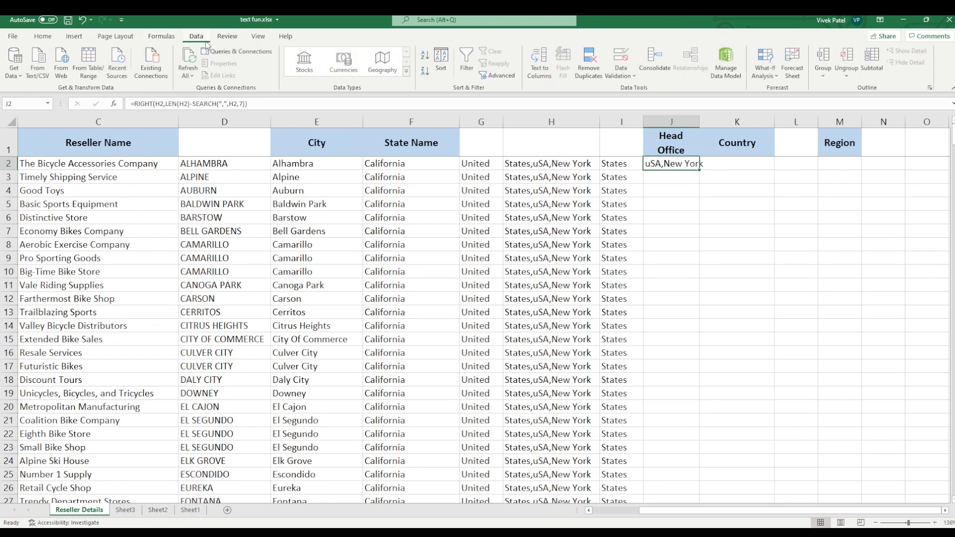
left_click(162, 36)
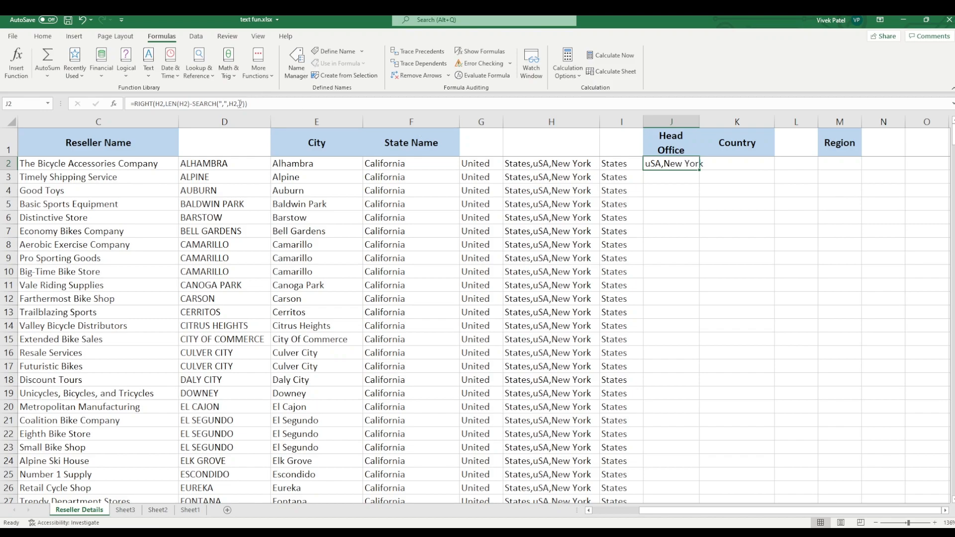
- Change the SEARCH start position in the J2 formula to 8 and fill the formula down the Head Office column
double_click(676, 163)
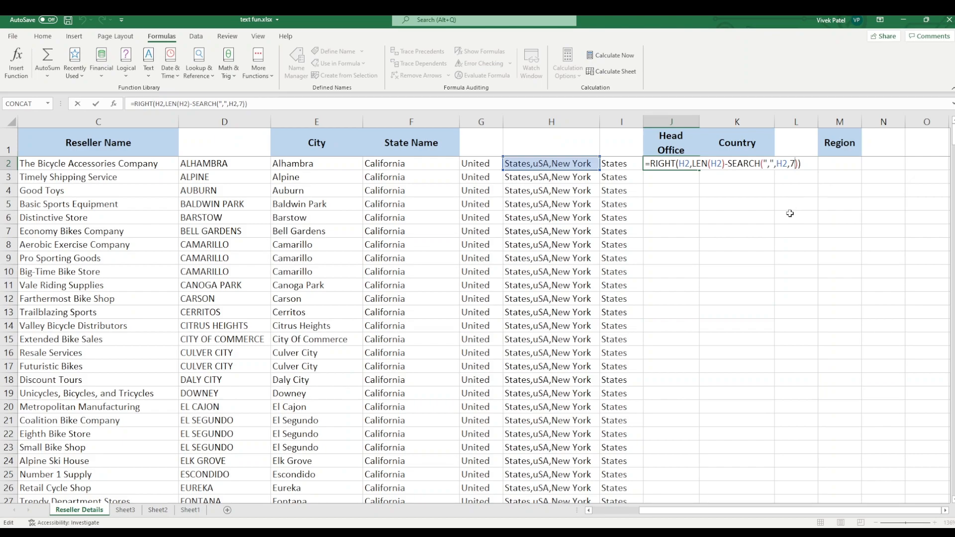
key("BackSpace")
type("8")
key("Return")
left_click(688, 166)
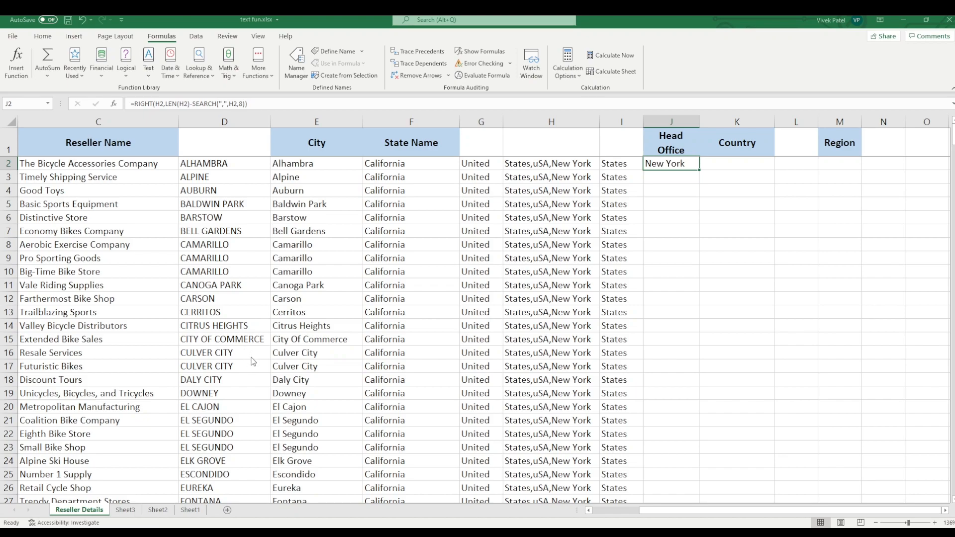
double_click(699, 170)
- Select K2, read its CONCAT instruction on Sheet1, and return to the Reseller Details sheet
left_click(736, 168)
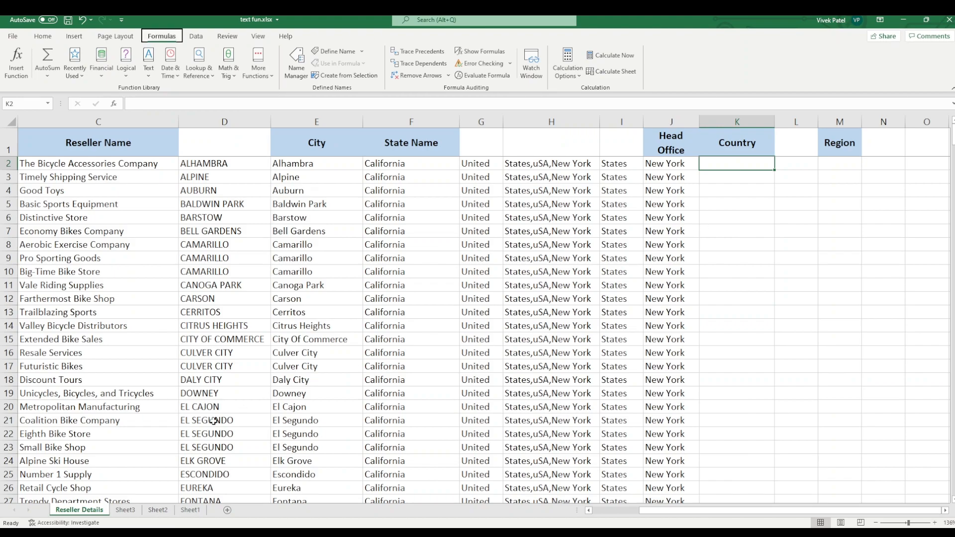
left_click(195, 511)
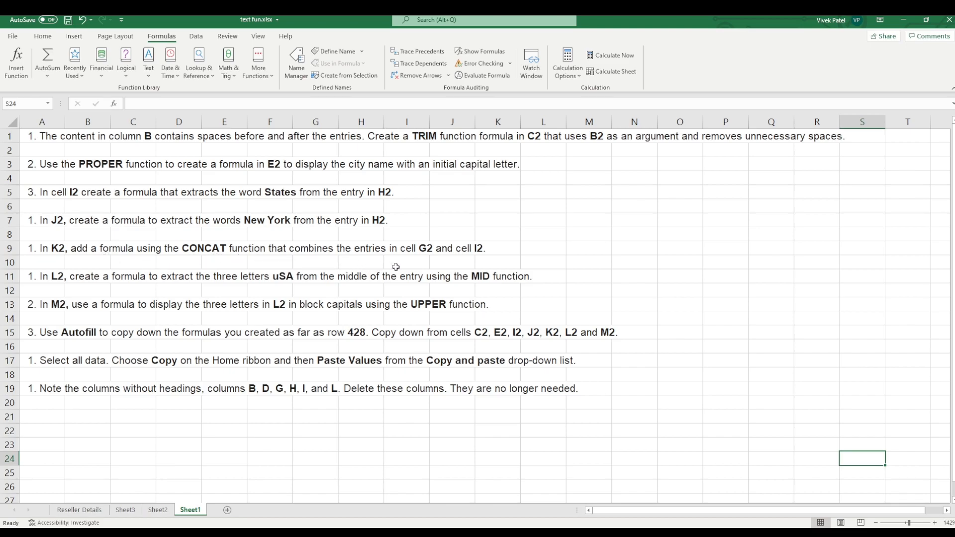
key("alt+Tab")
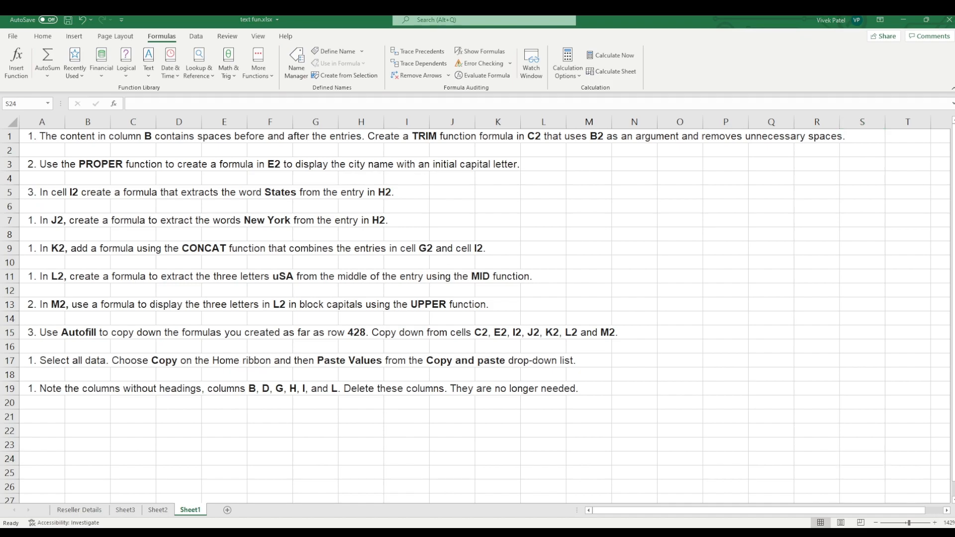
key("alt+Tab")
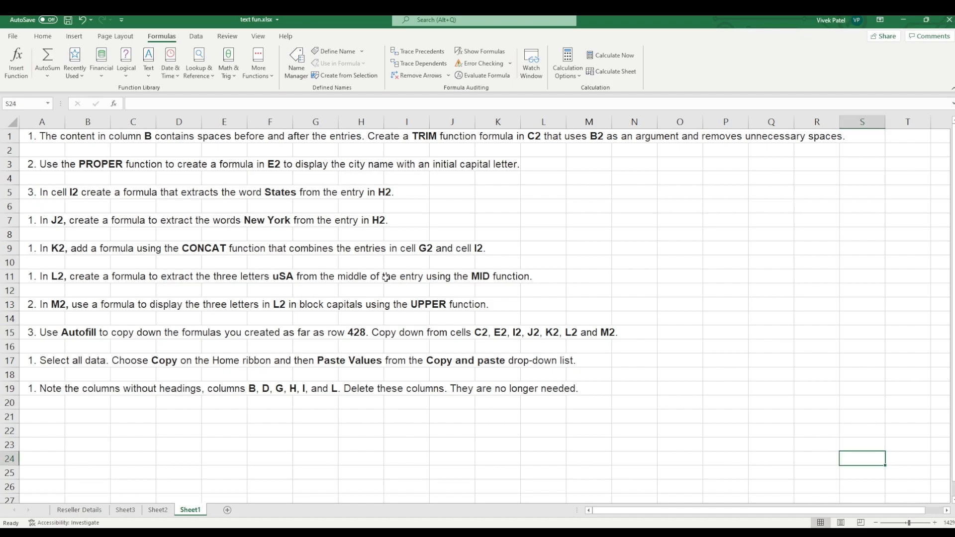
left_click(79, 511)
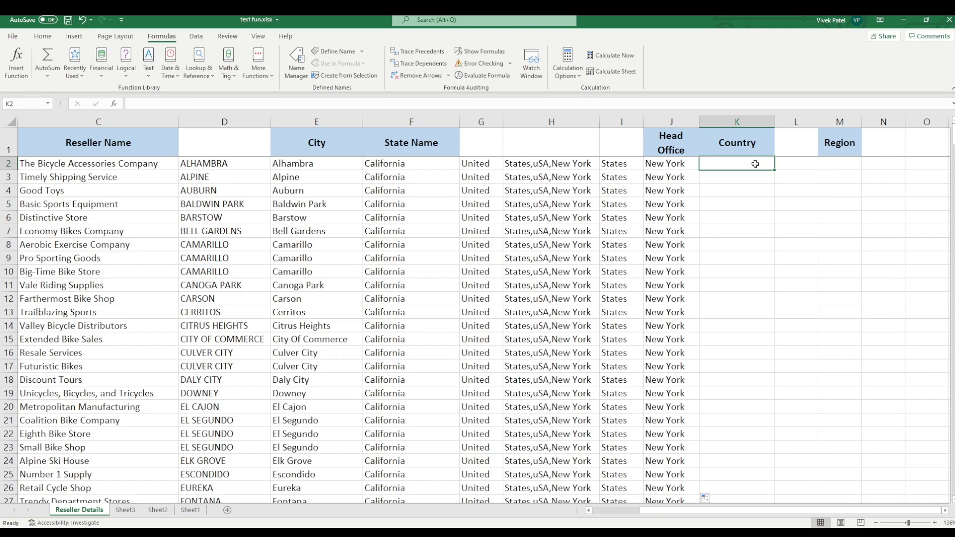
- Enter =CONCAT(G2,I2) in K2 to combine the entries in G2 and I2
type("=")
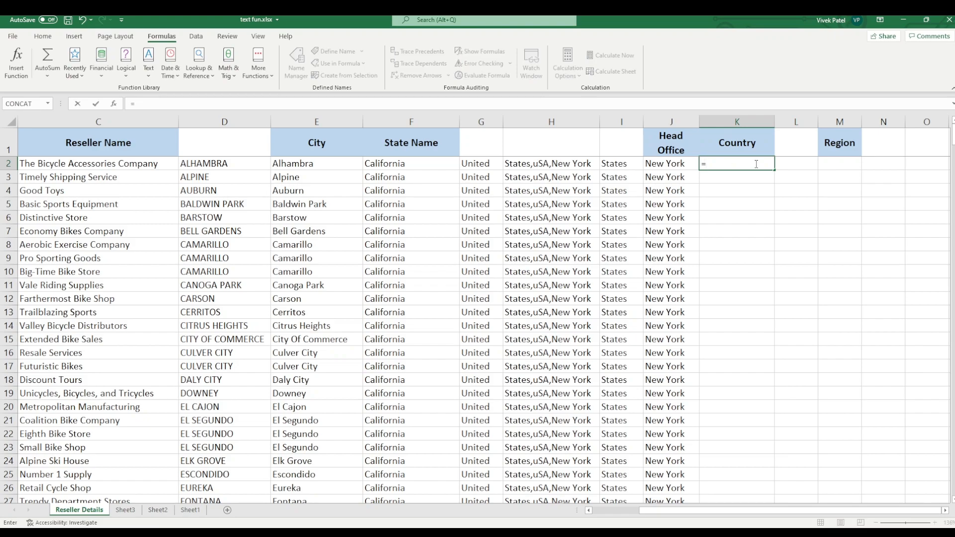
type("conc")
key("Tab")
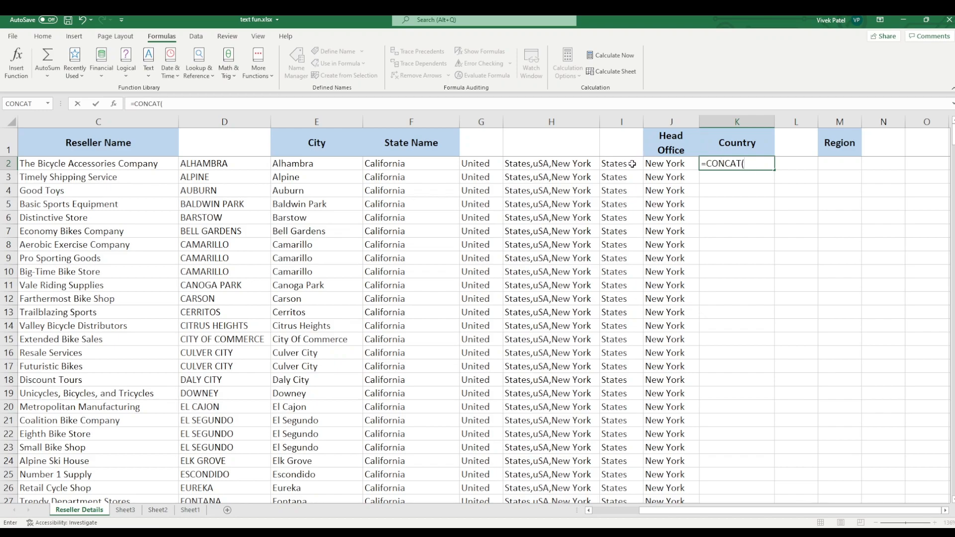
left_click(489, 165)
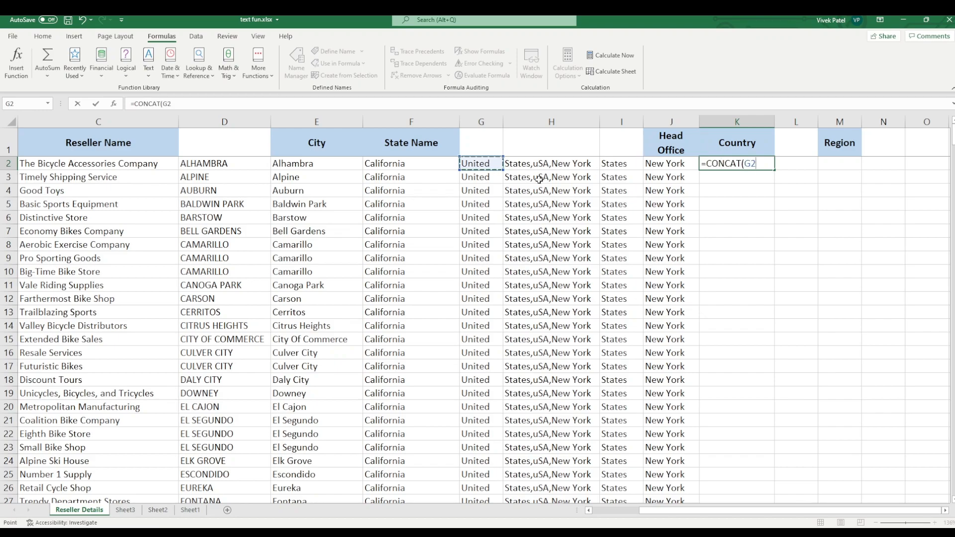
type(",")
left_click(614, 164)
type(")")
key("Return")
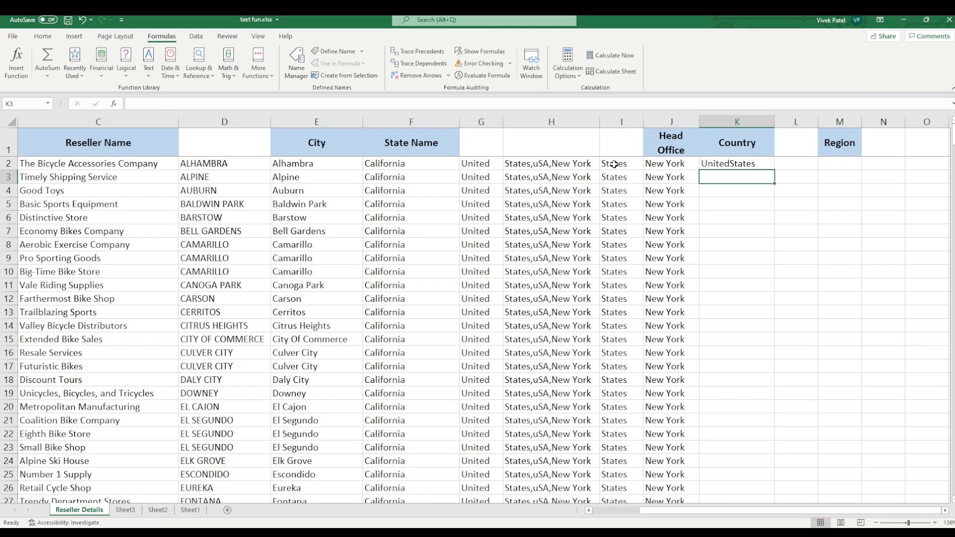
- Insert a space argument " " between G2 and I2 in the K2 CONCAT formula and fill it down the Country column
left_click(717, 167)
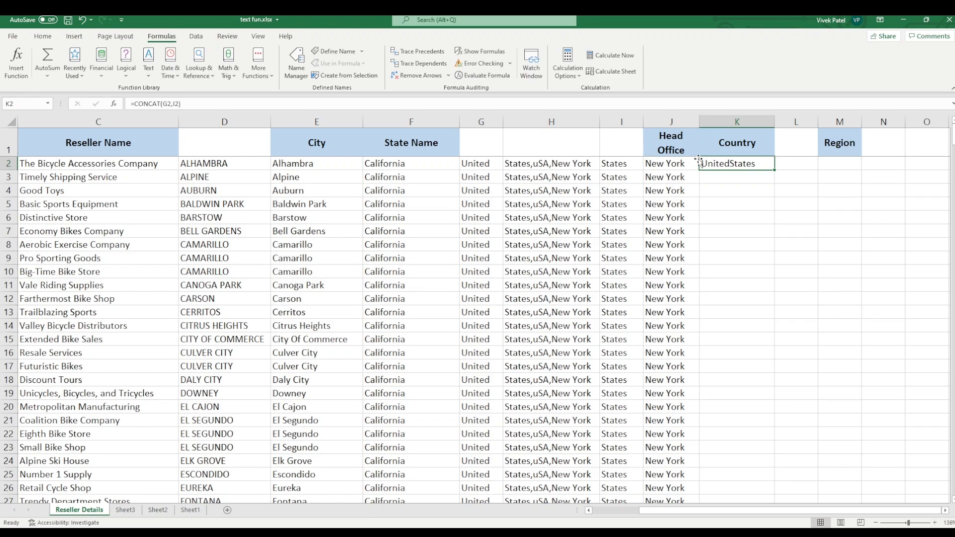
left_click(172, 104)
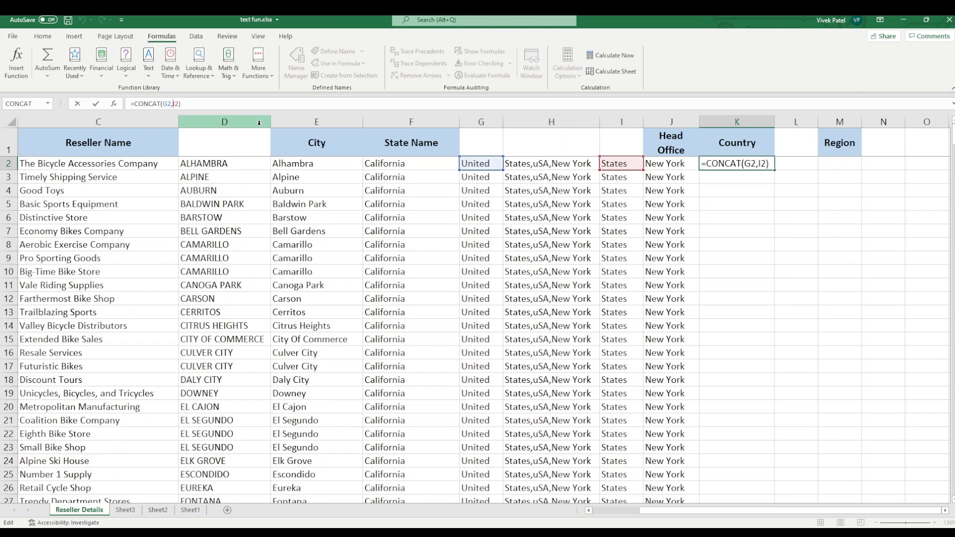
type("\" \"")
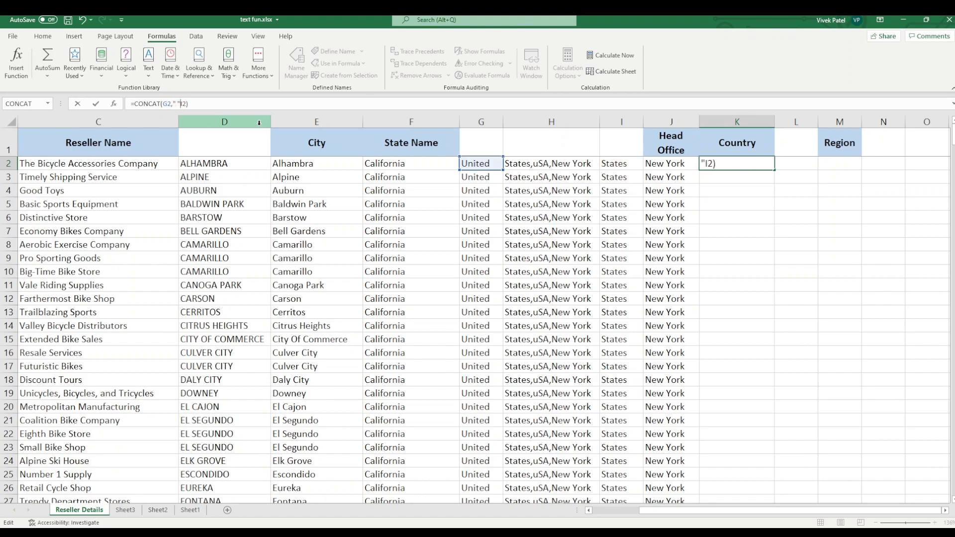
type(",")
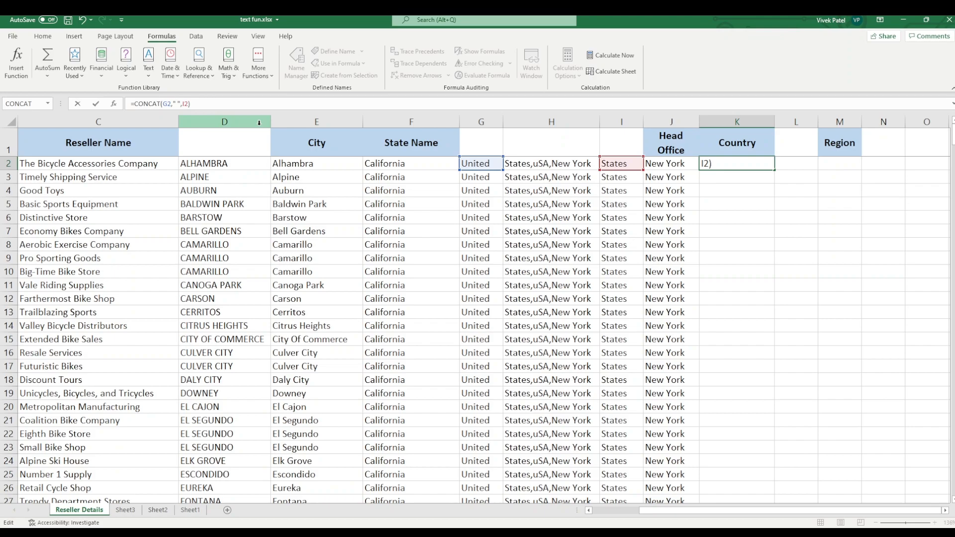
key("Return")
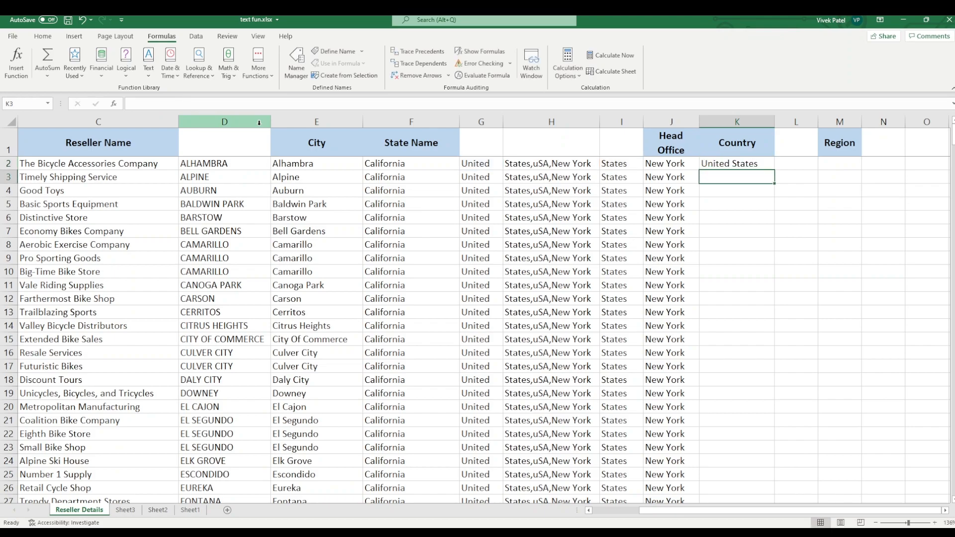
left_click(746, 161)
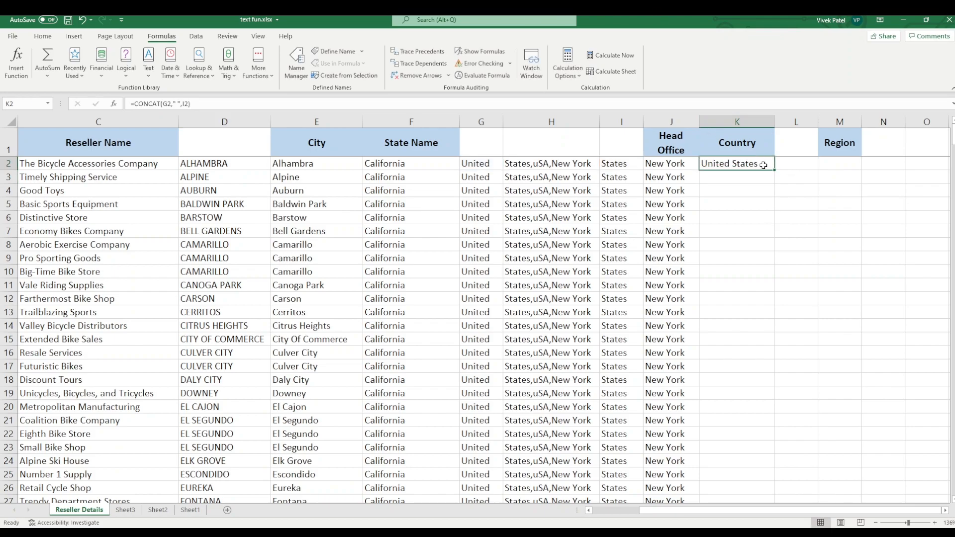
double_click(775, 169)
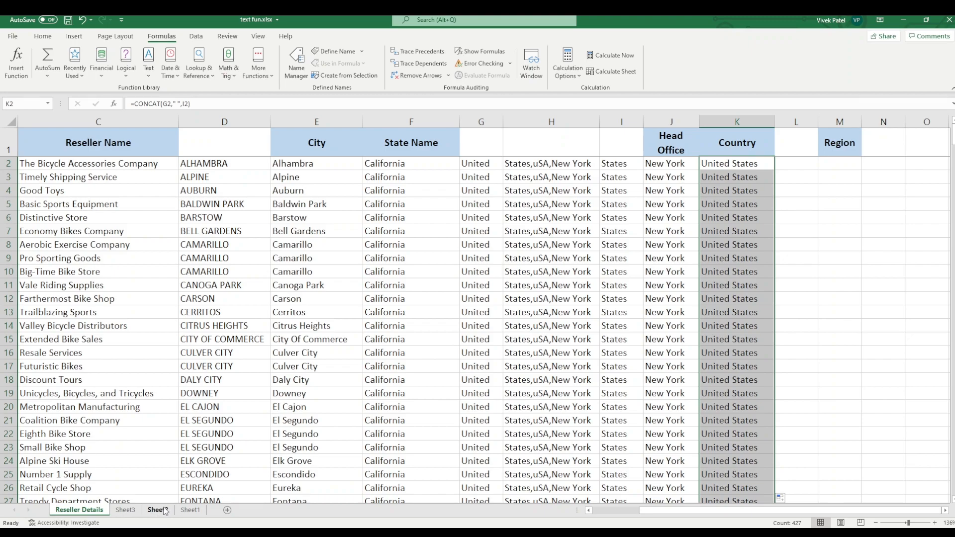
- Read the L2 MID and M2 UPPER instructions on Sheet1, and check the entry in H2 on Reseller Details
left_click(190, 510)
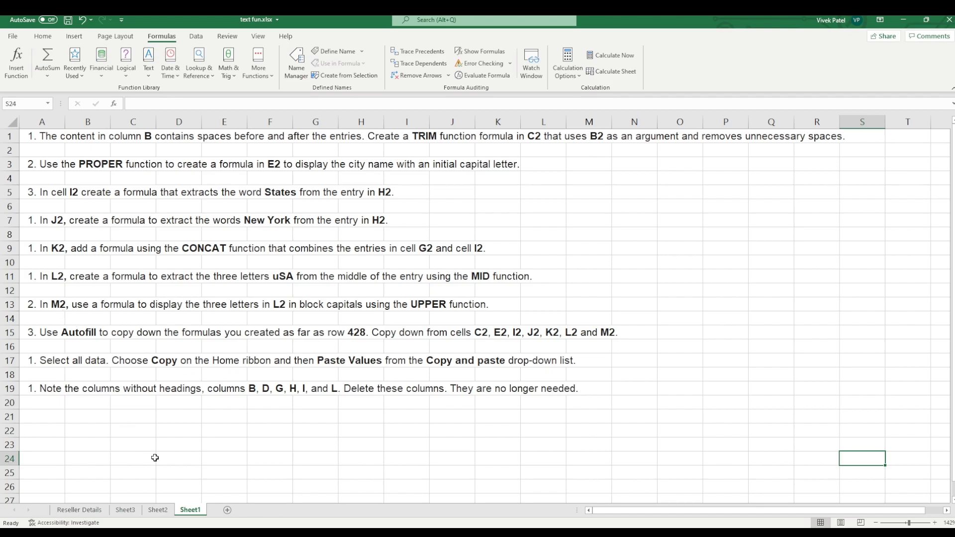
left_click(79, 509)
left_click(837, 164)
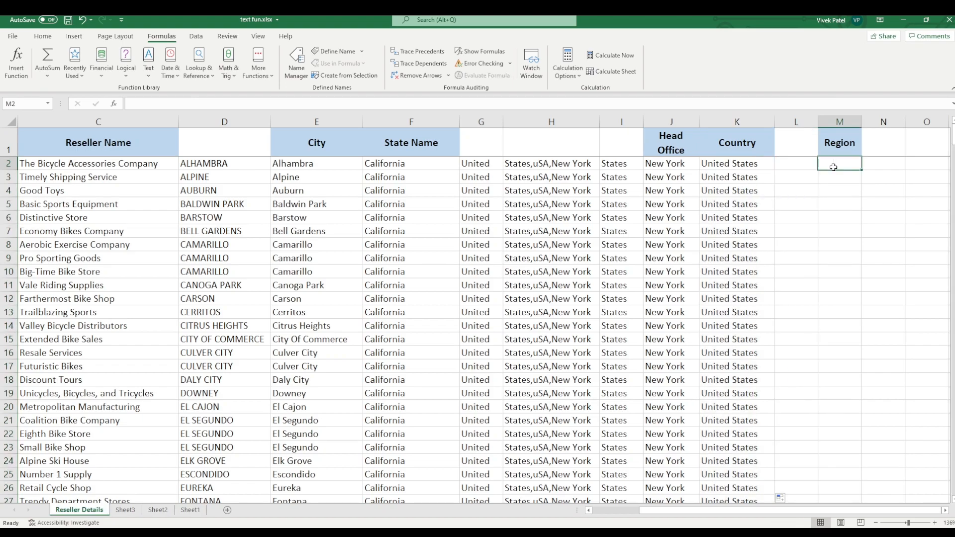
left_click(190, 510)
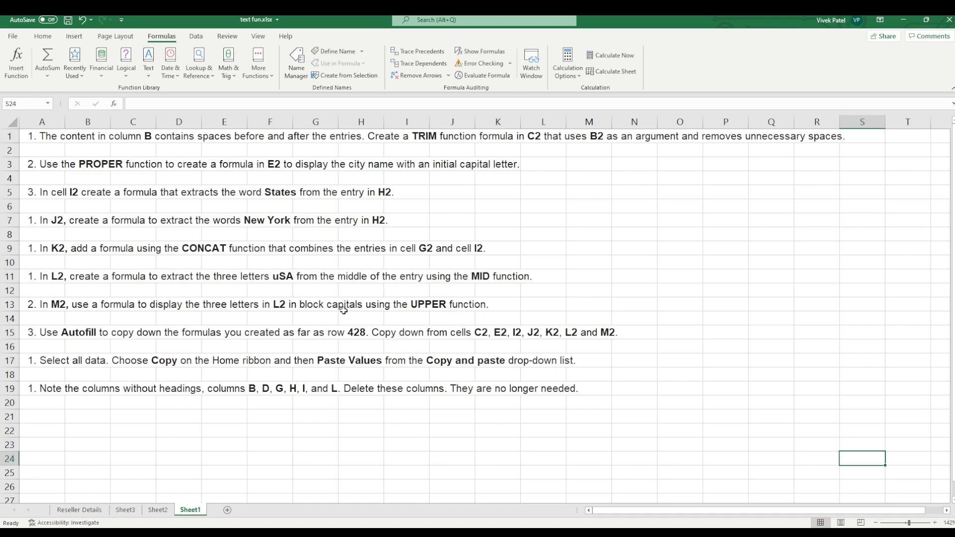
left_click(75, 510)
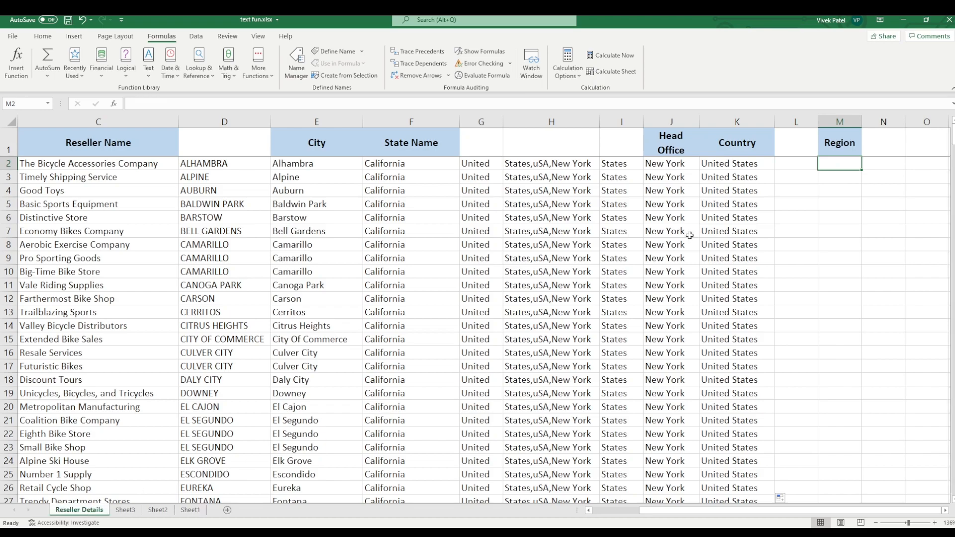
left_click(542, 163)
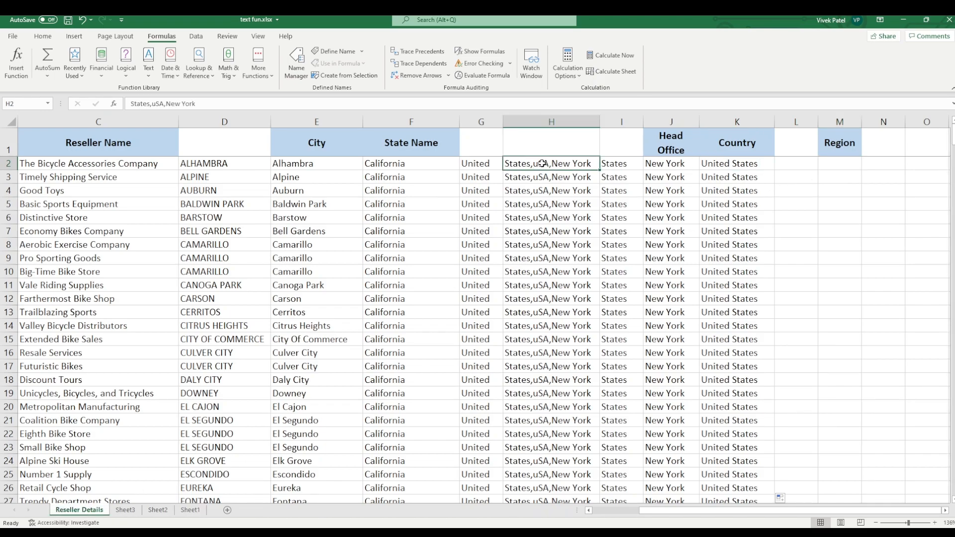
- Start a MID formula in L2 with H2 as its text argument
left_click(834, 165)
left_click(789, 166)
type("=")
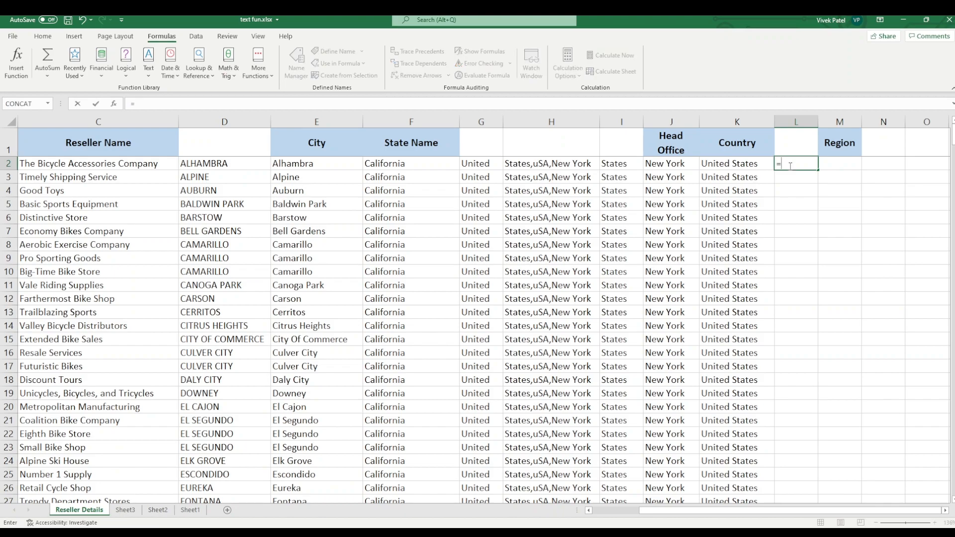
type("mid")
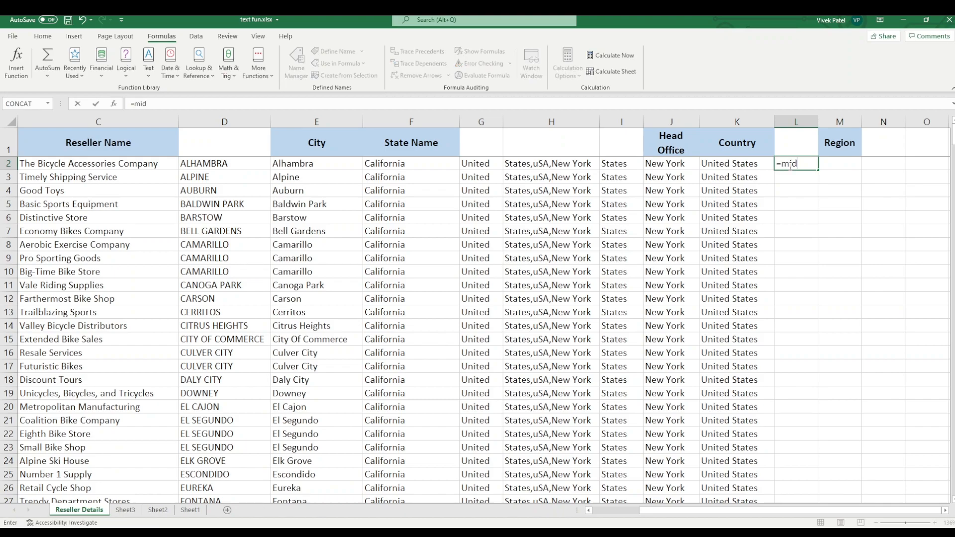
key("Tab")
left_click(572, 164)
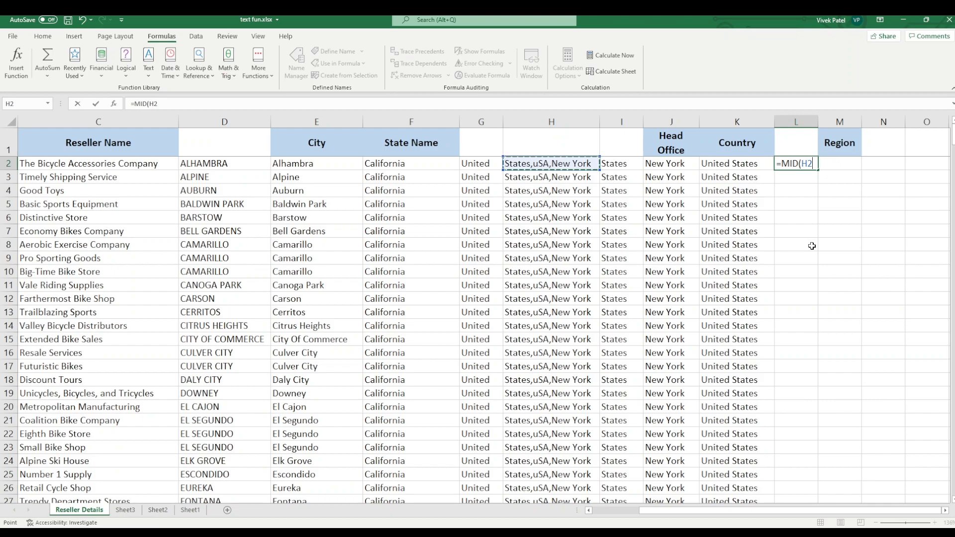
- Set the start position of the MID formula in L2 to SEARCH(",",H2)+1
type(",")
type("se")
key("Tab")
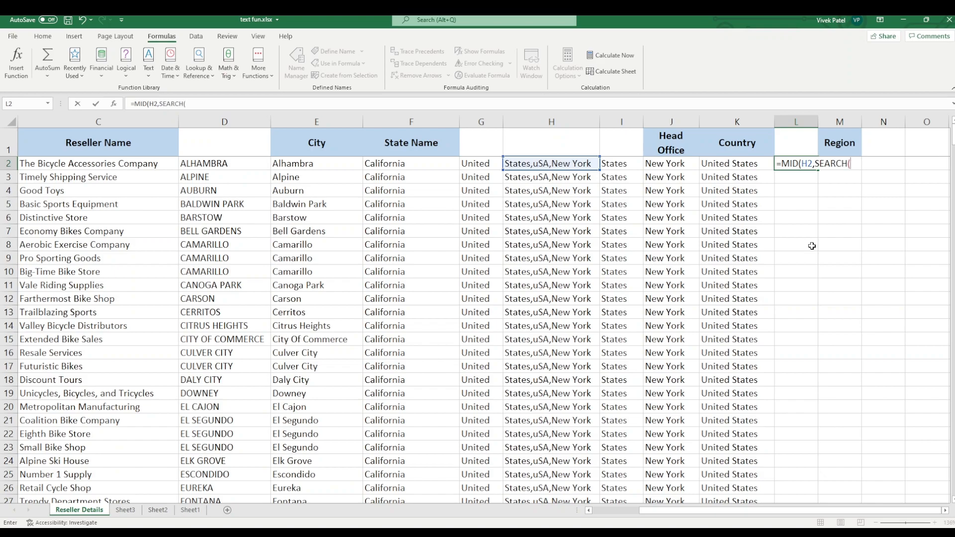
left_click(546, 167)
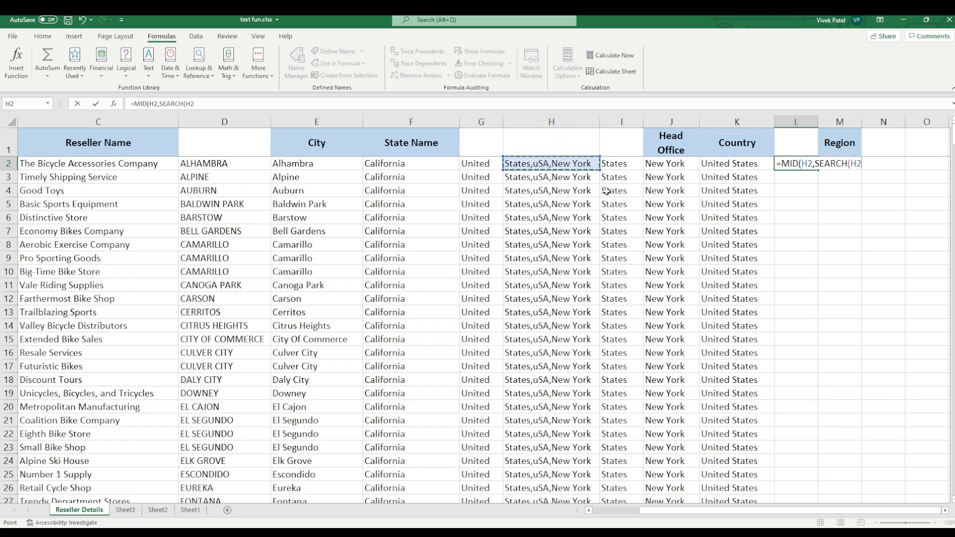
type(",\"")
key("BackSpace")
key("BackSpace")
key("BackSpace")
key("BackSpace")
type("\",\"")
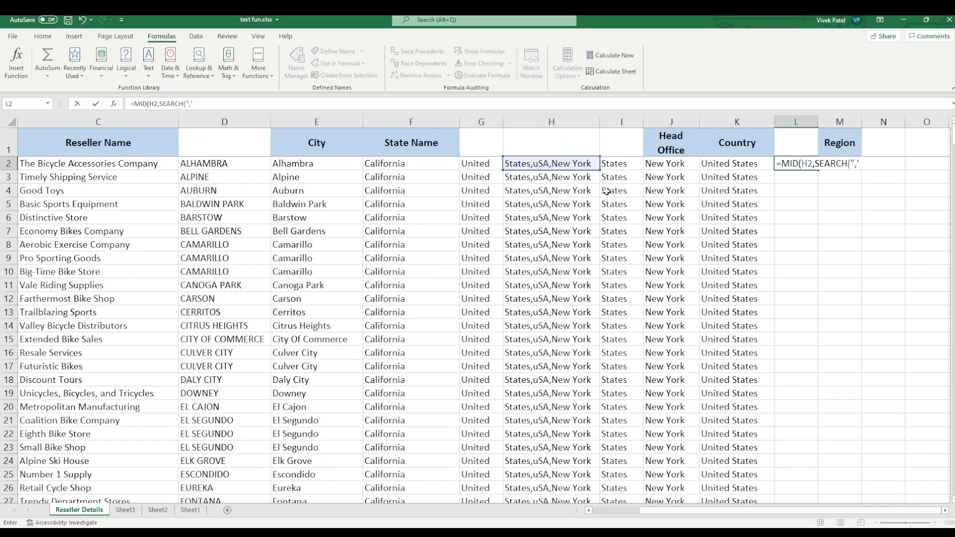
type(",")
left_click(560, 167)
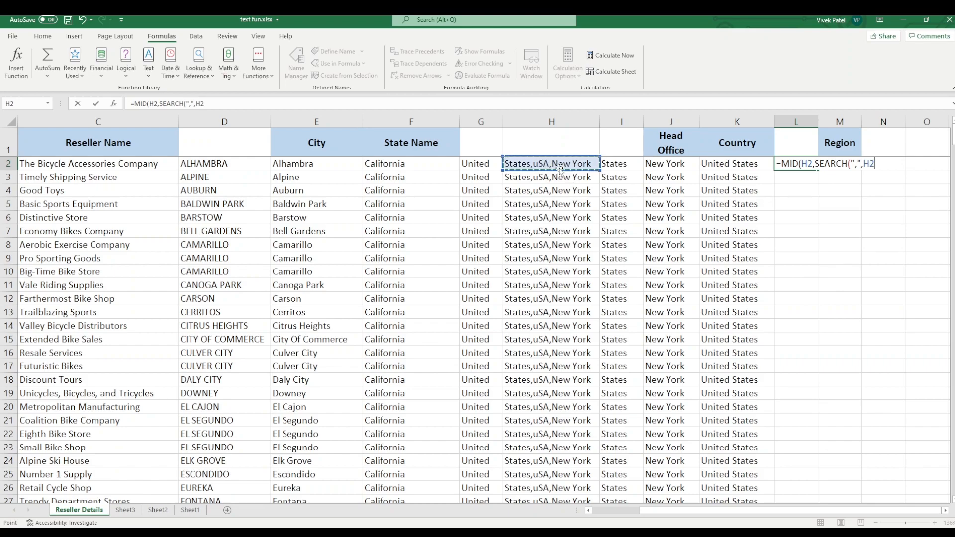
type(")")
type("+1")
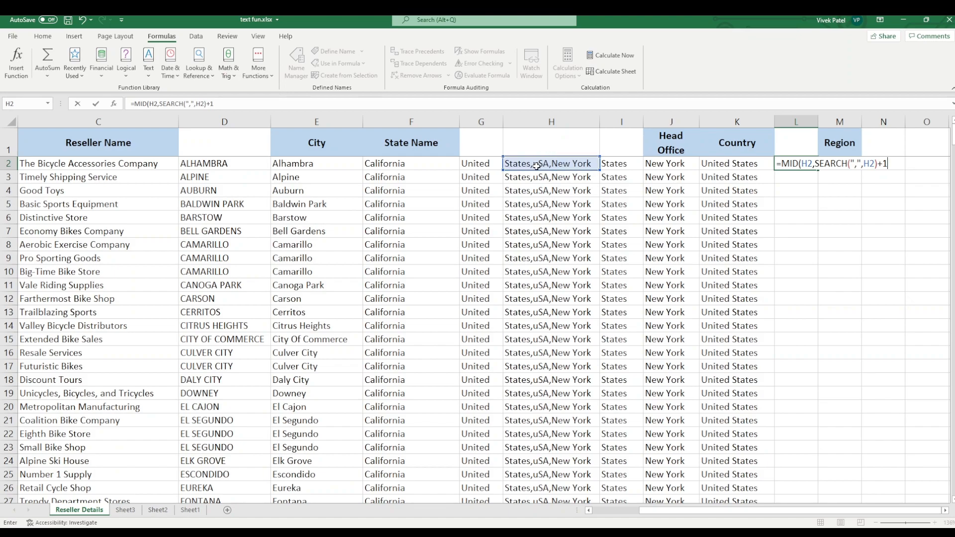
- Begin the MID formula's number-of-characters argument with SEARCH(",",H2
type(",")
type("s")
key("Tab")
type("\",\",")
left_click(563, 165)
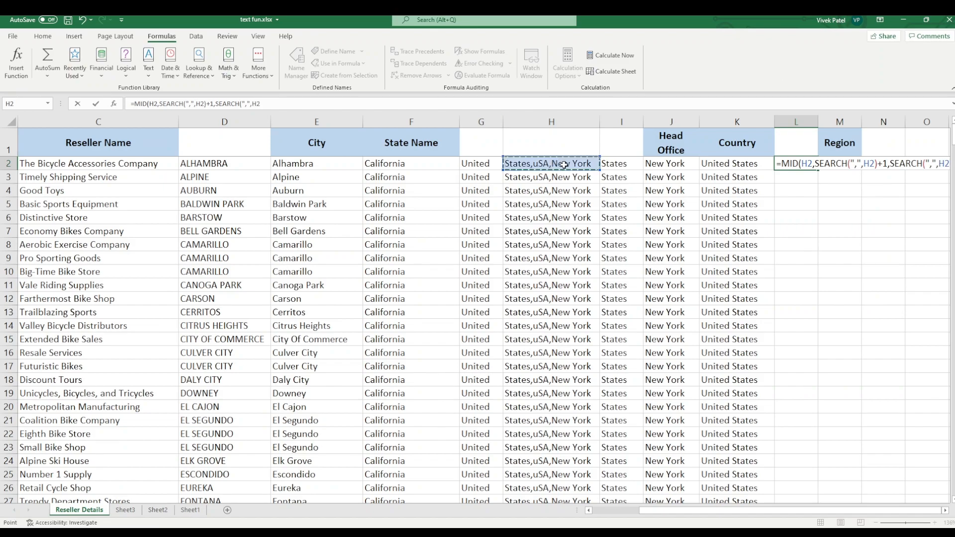
type(",")
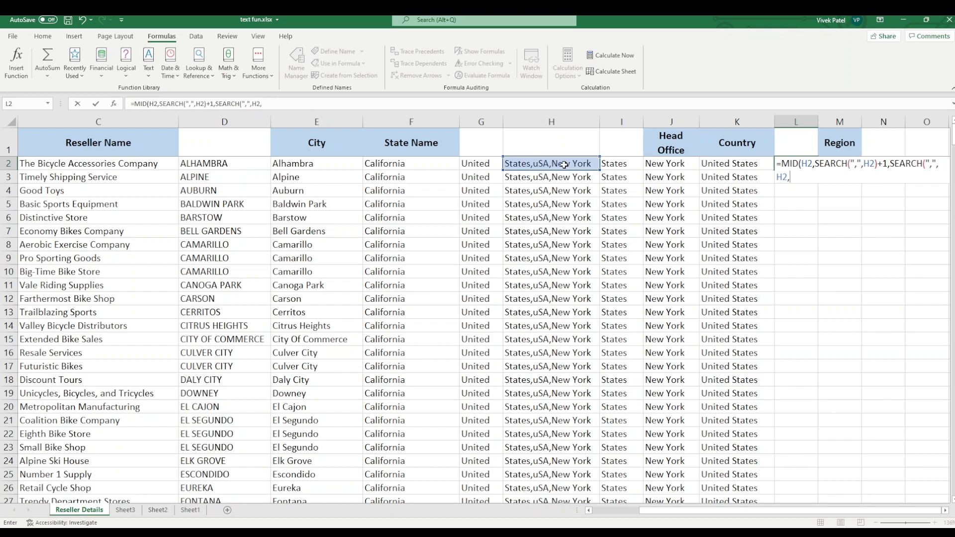
key("BackSpace")
- Complete the L2 formula by subtracting SEARCH(",",H2,8) and 1 in the number-of-characters argument, and enter it
type(")-s")
key("Tab")
type("\",")
left_click(564, 165)
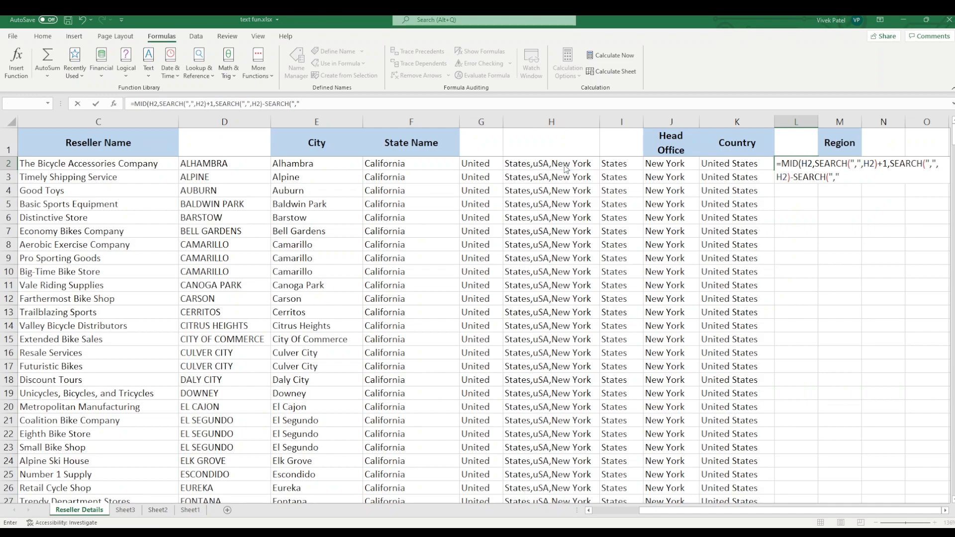
left_click(493, 306)
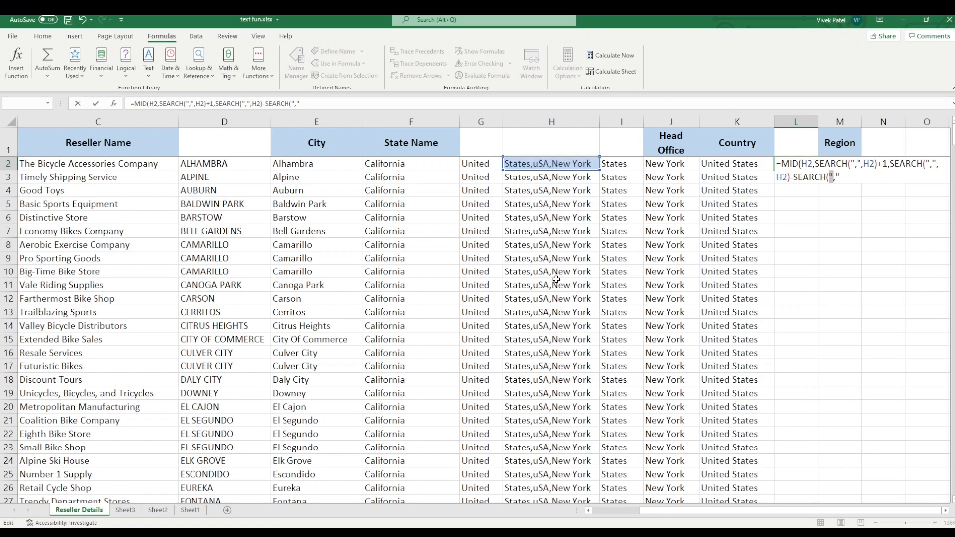
left_click(848, 178)
left_click(545, 164)
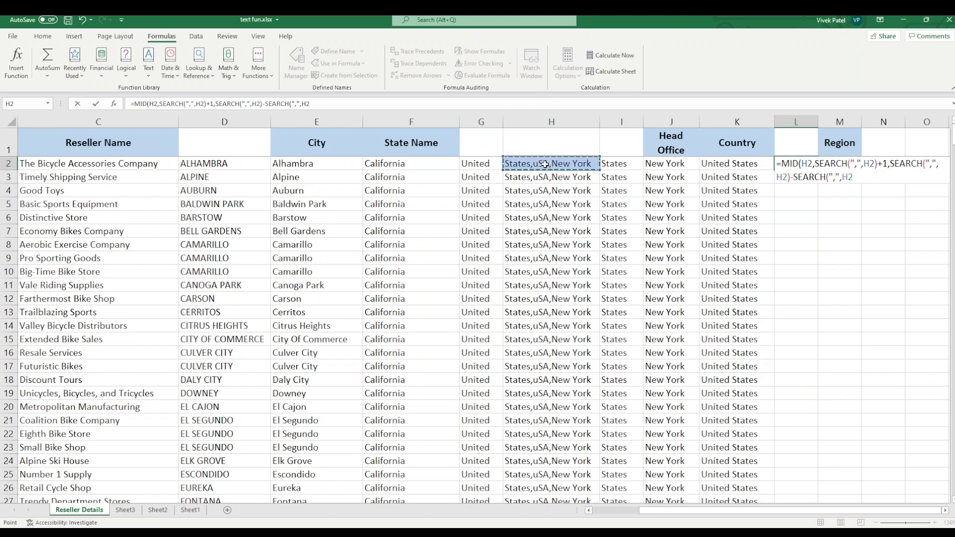
type(",8")
type(")-1)")
key("Return")
- Cut the leading SEARCH(",",H2)- from the number-of-characters argument of the L2 formula
left_click(783, 162)
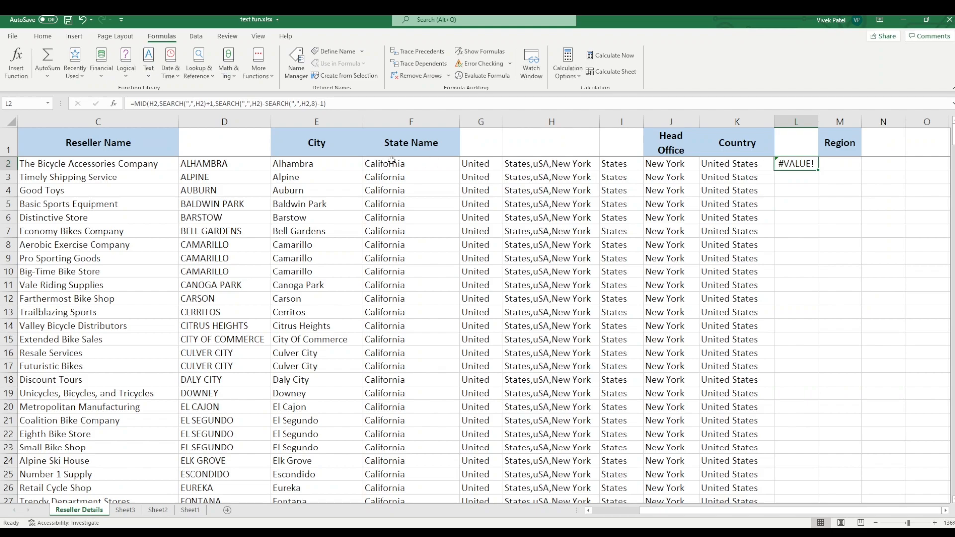
left_click_drag(317, 104, 267, 110)
left_click(321, 108)
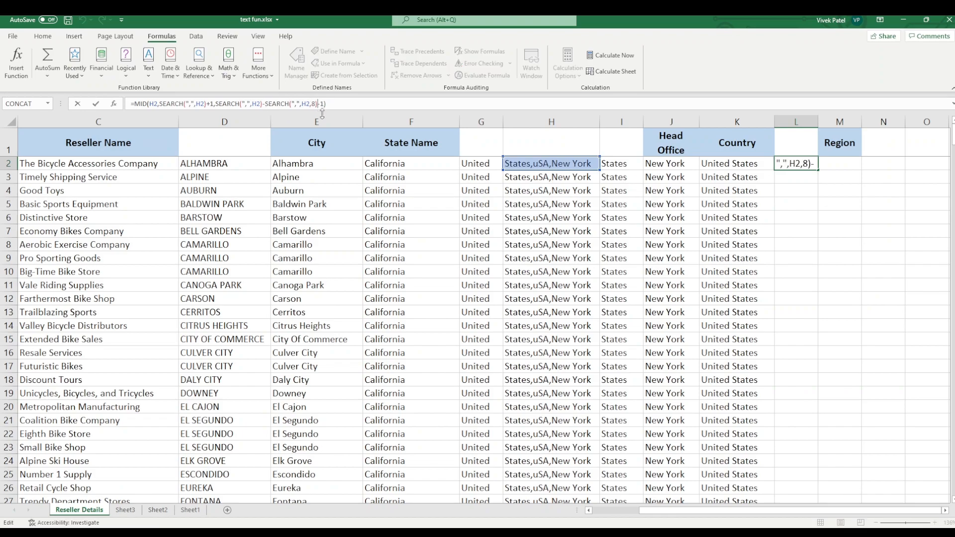
left_click_drag(216, 103, 264, 104)
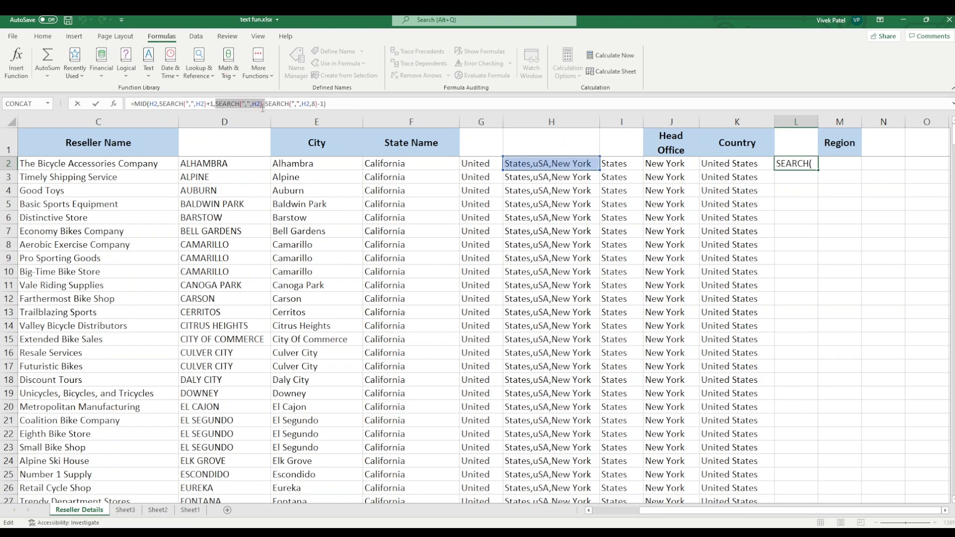
key("BackSpace")
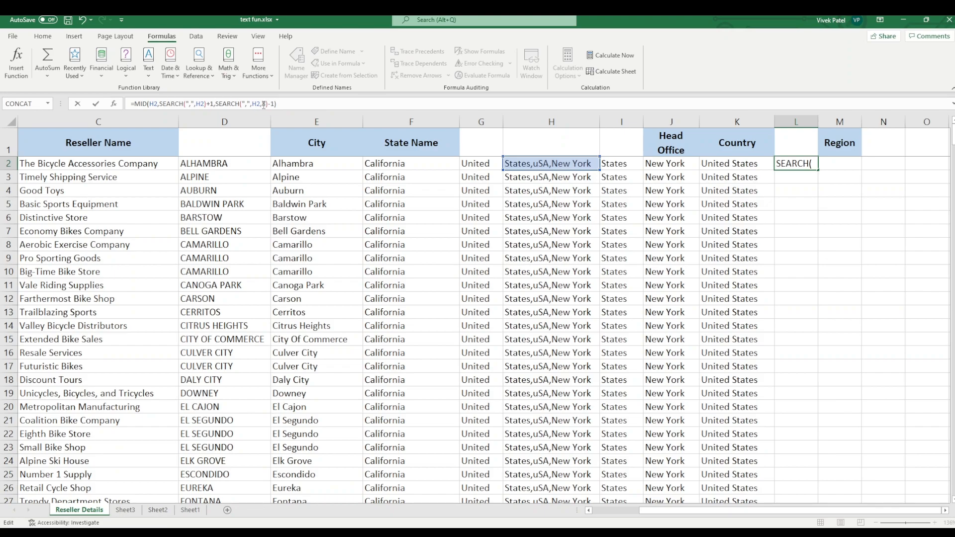
- Subtract SEARCH(",",H2) after SEARCH(",",H2,8) in the L2 formula, keeping the final -1, and enter it
left_click(267, 104)
key("ctrl+v")
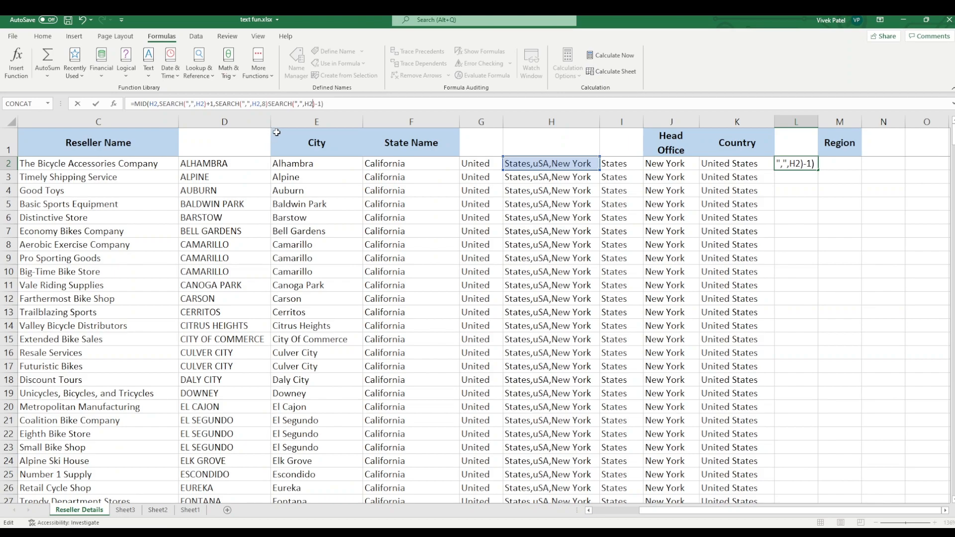
key("Left")
key("Left")
key("Left")
key("Left")
key("Left")
key("Left")
type("-")
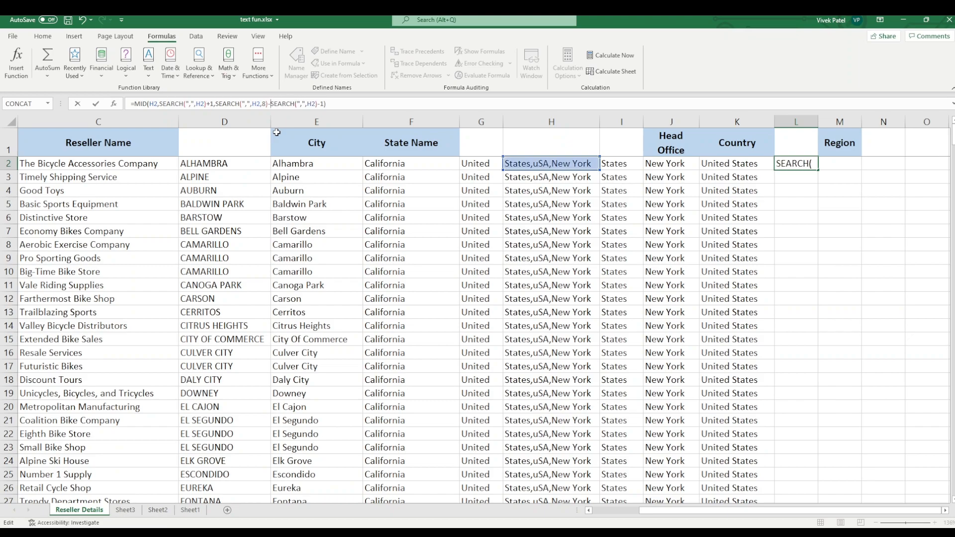
key("Return")
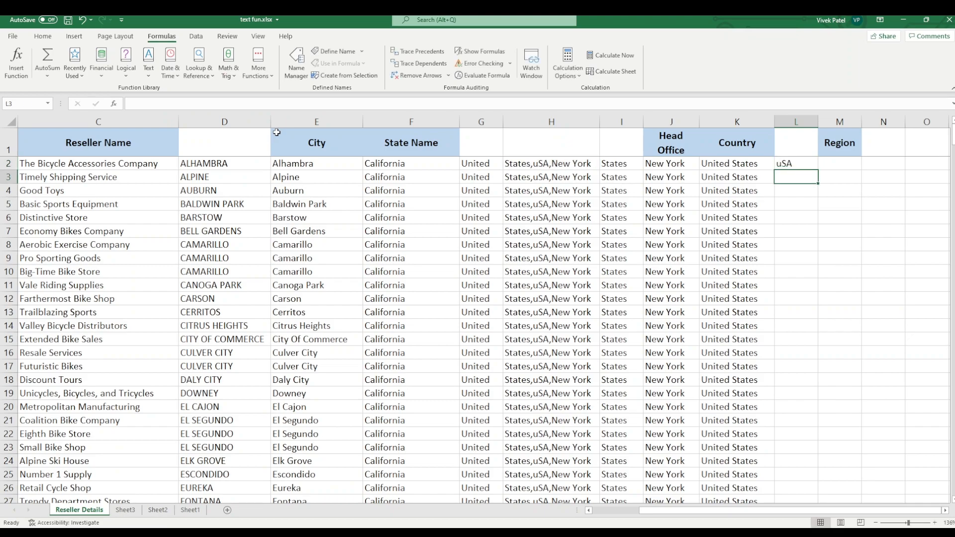
- Fill the L2 formula down column L and select M2 in the Region column
left_click(803, 166)
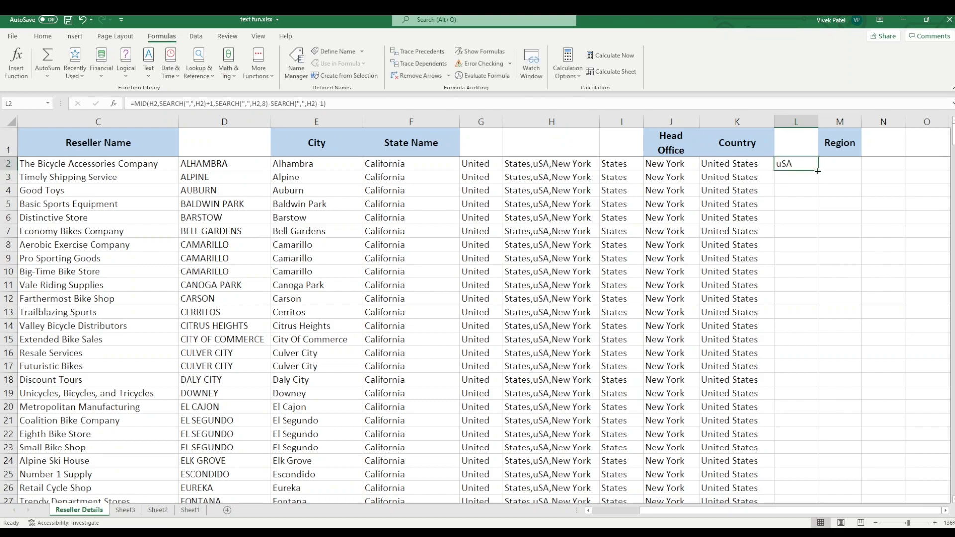
double_click(817, 170)
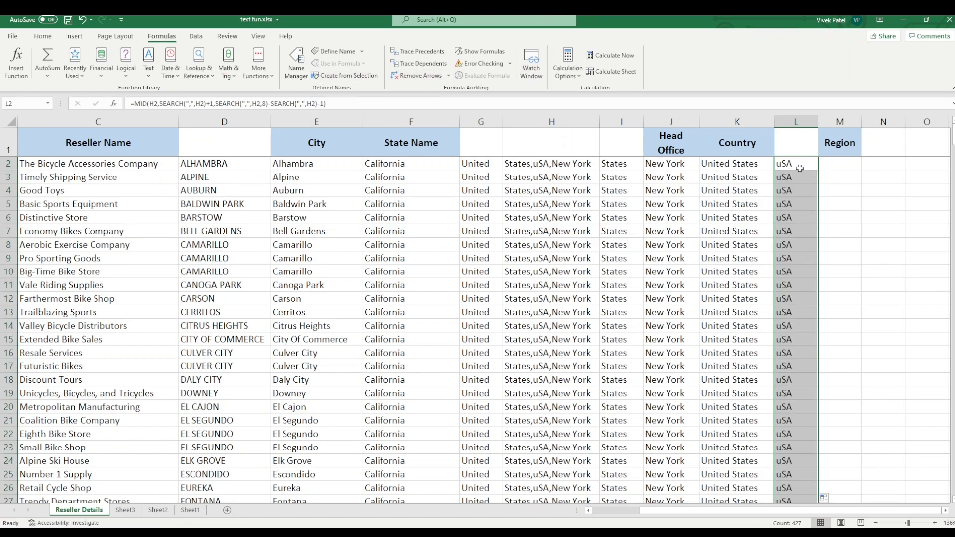
left_click(830, 165)
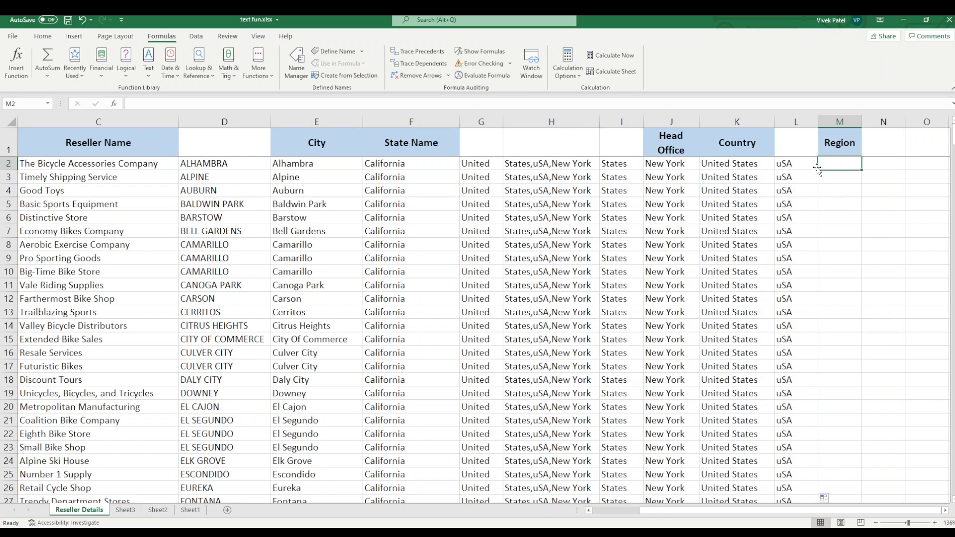
- Enter =UPPER(L2) in M2 and fill the formula down the Region column
type("=")
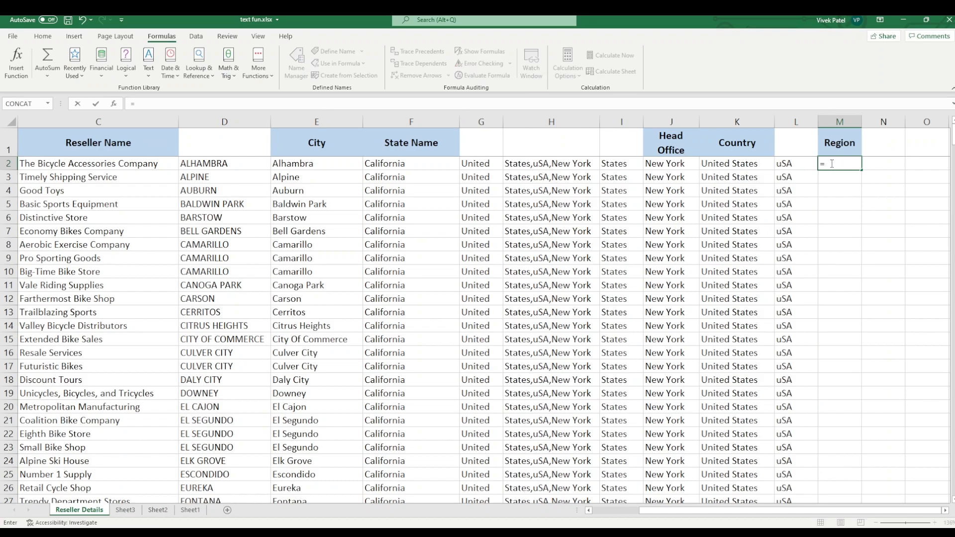
type("i")
key("BackSpace")
type("UPPER(")
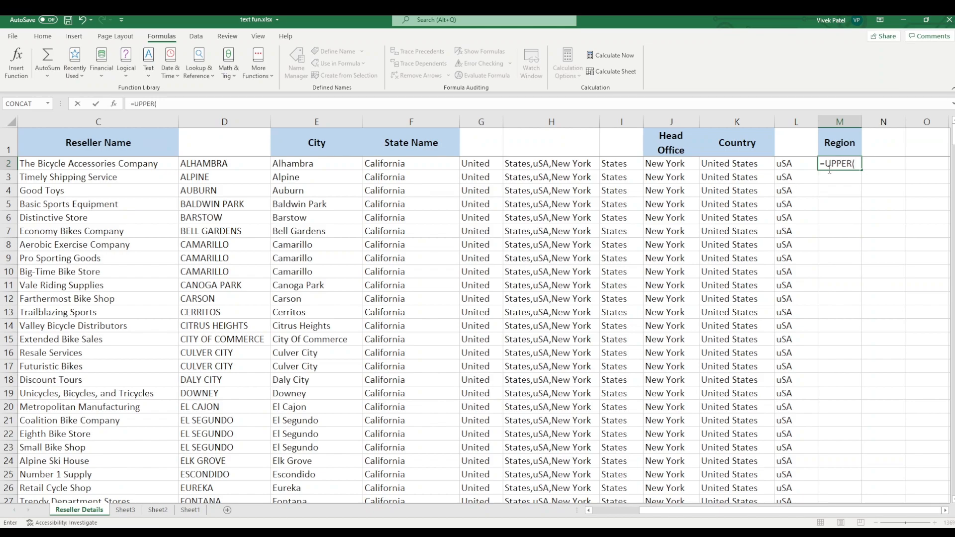
left_click(803, 163)
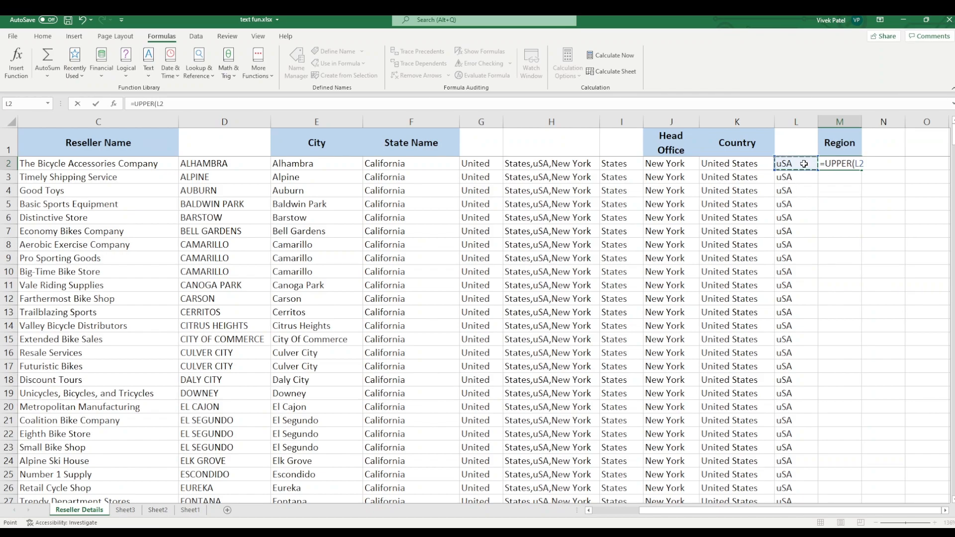
key("Return")
left_click(846, 162)
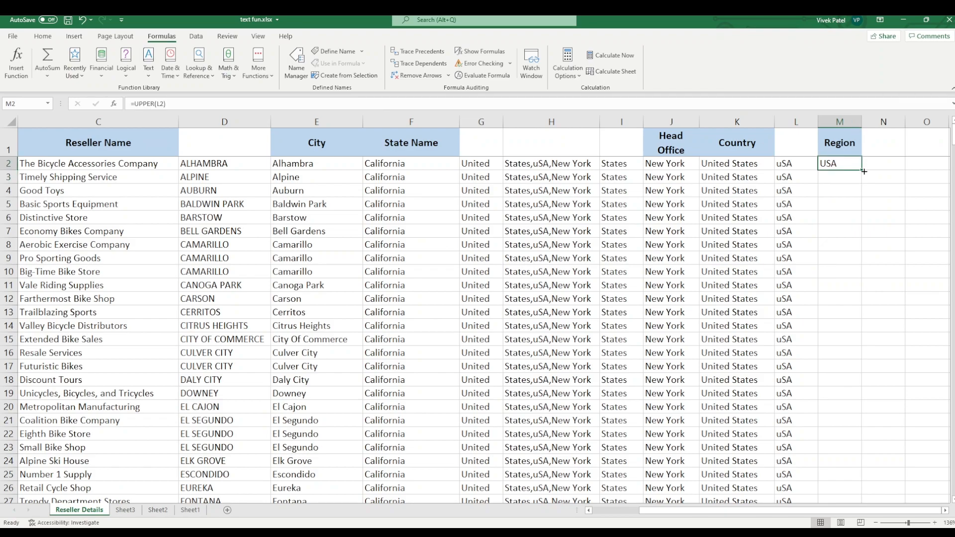
double_click(863, 171)
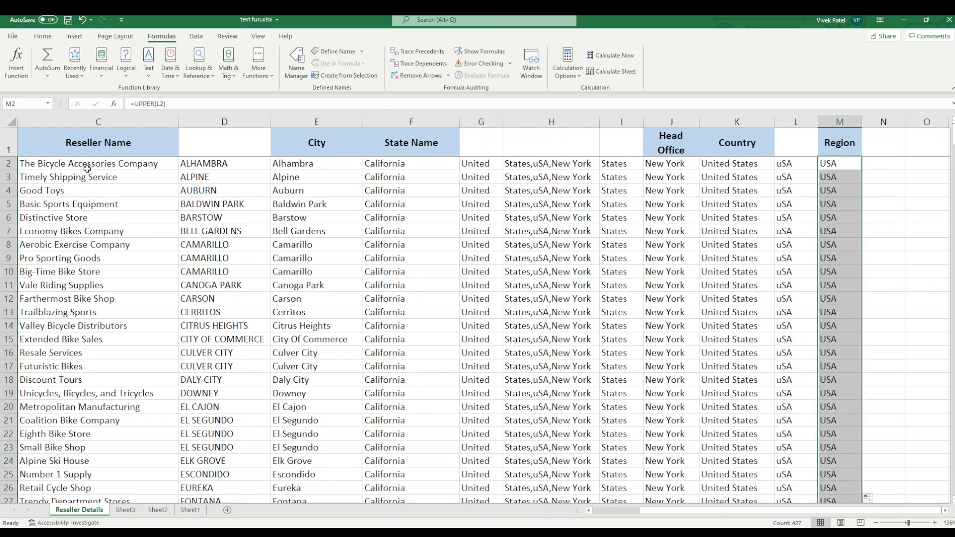
- Try to paste a copy of the whole table over itself, and check cells in columns D and K for formulas
left_click(88, 165)
key("ctrl+a")
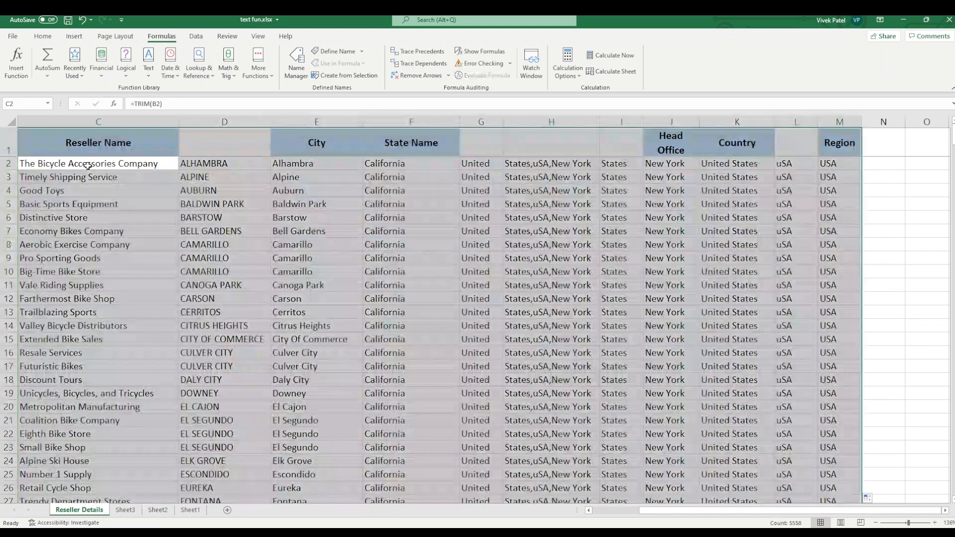
left_click(17, 36)
left_click(20, 42)
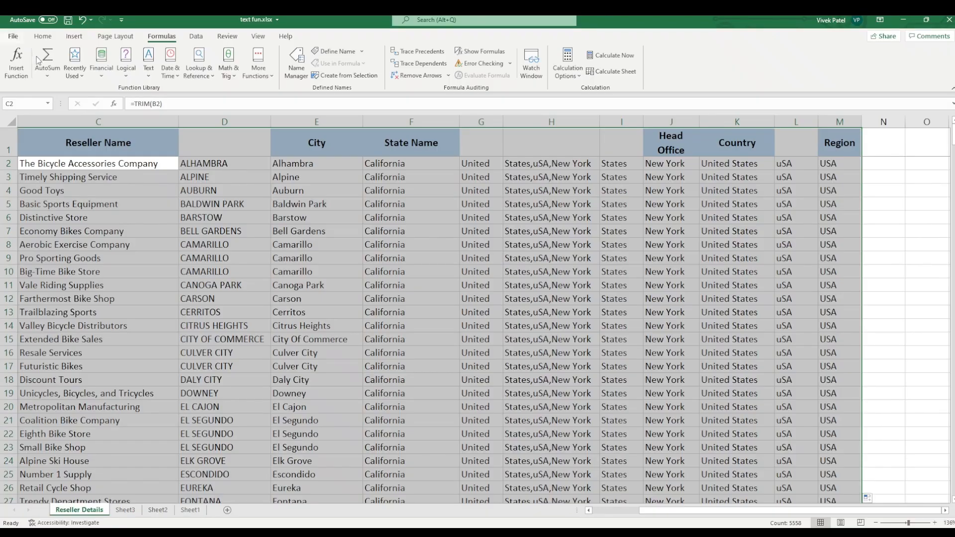
key("ctrl+c")
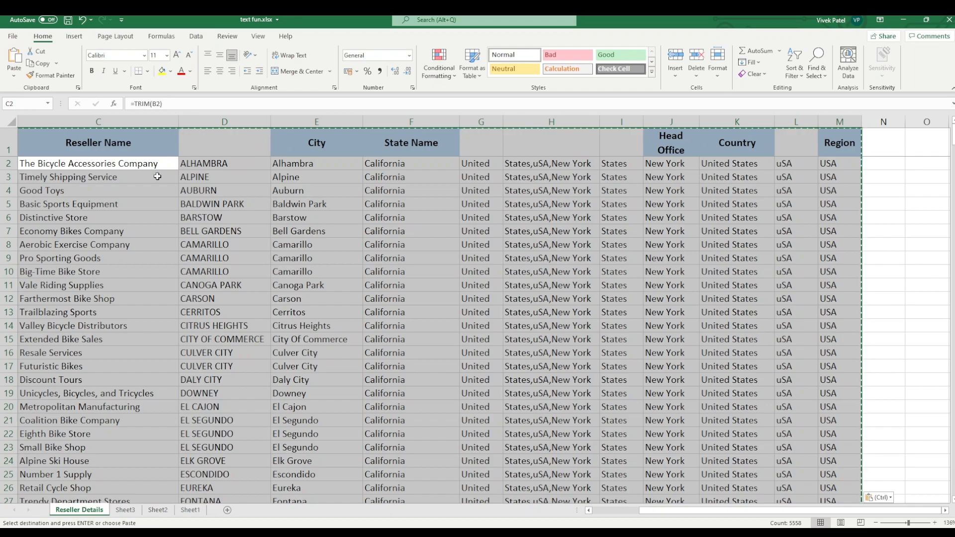
left_click(233, 206)
left_click(233, 177)
left_click(231, 191)
left_click(233, 217)
left_click(738, 219)
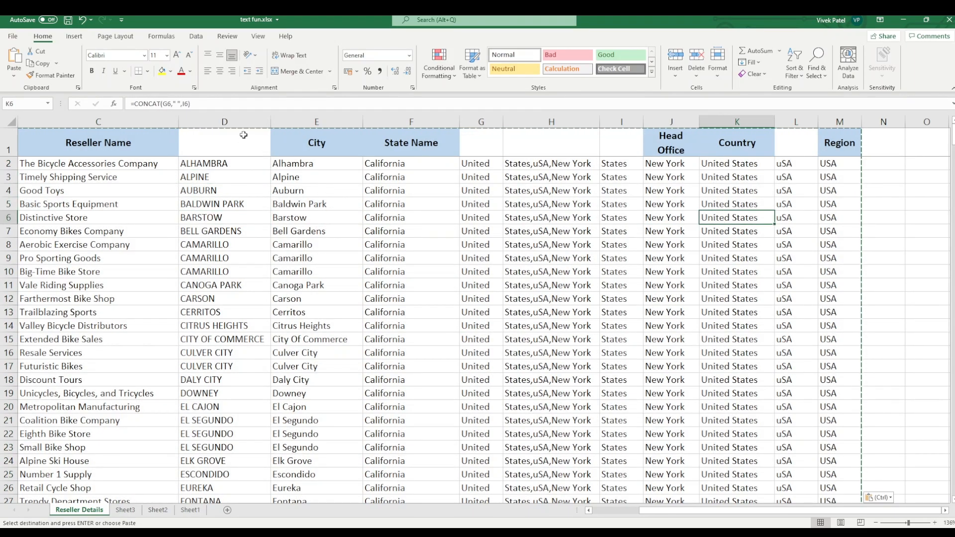
- Try clearing the unheaded helper columns D, G, H, I and L, and undo the clearing
left_click(234, 116)
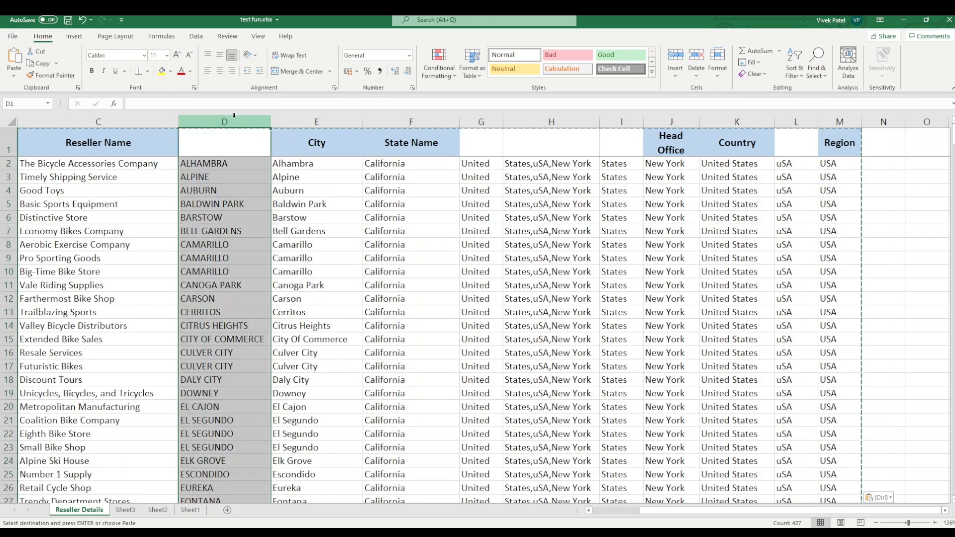
left_click(479, 122, "ctrl")
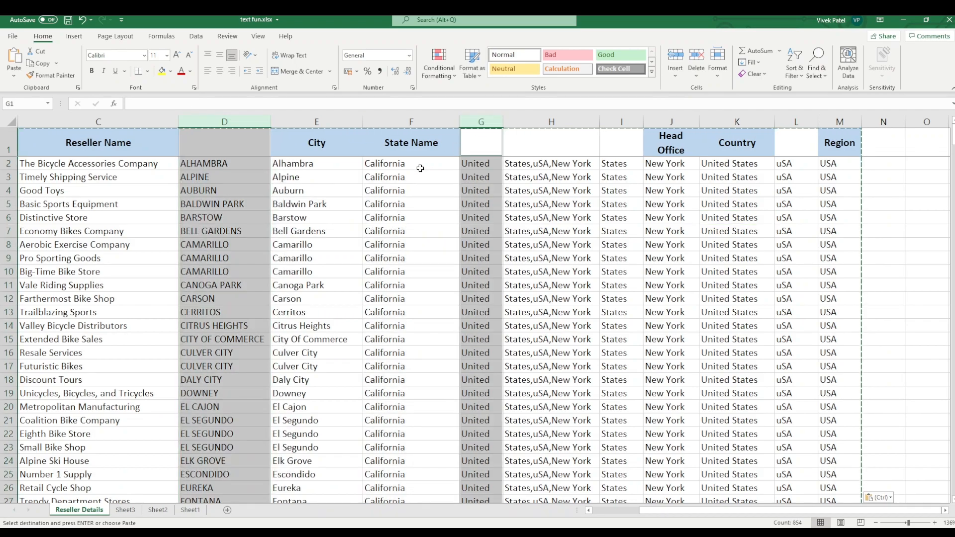
left_click(538, 122, "ctrl")
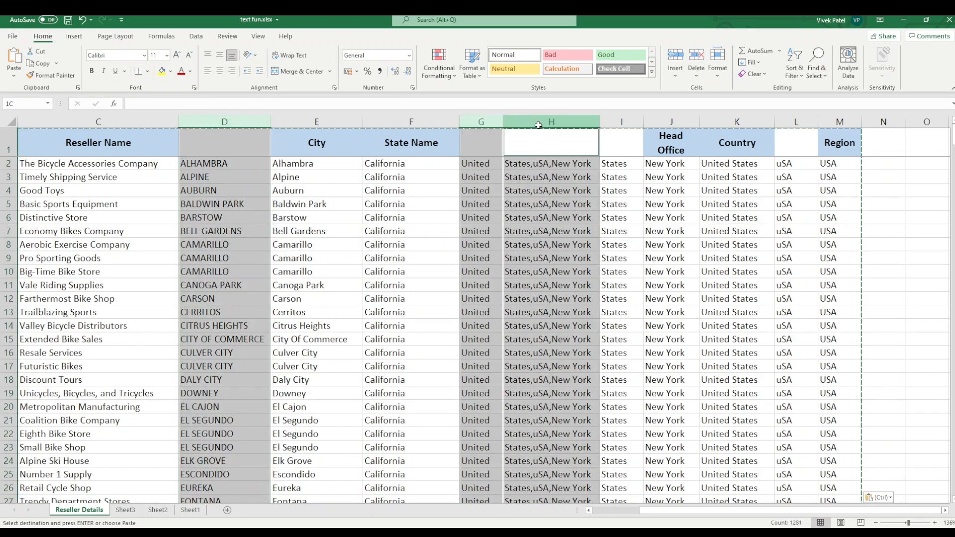
left_click(606, 122, "ctrl")
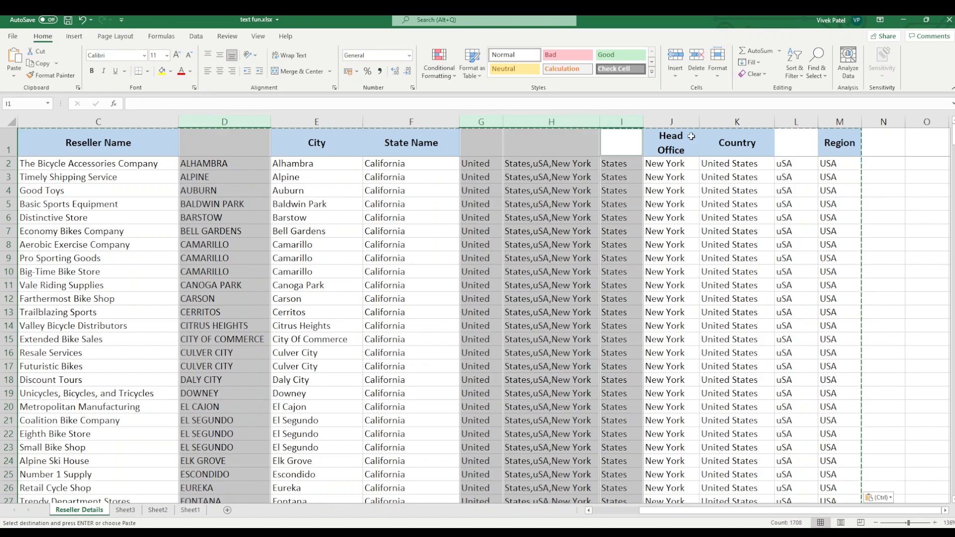
left_click(796, 123, "ctrl")
key("ctrl+minus")
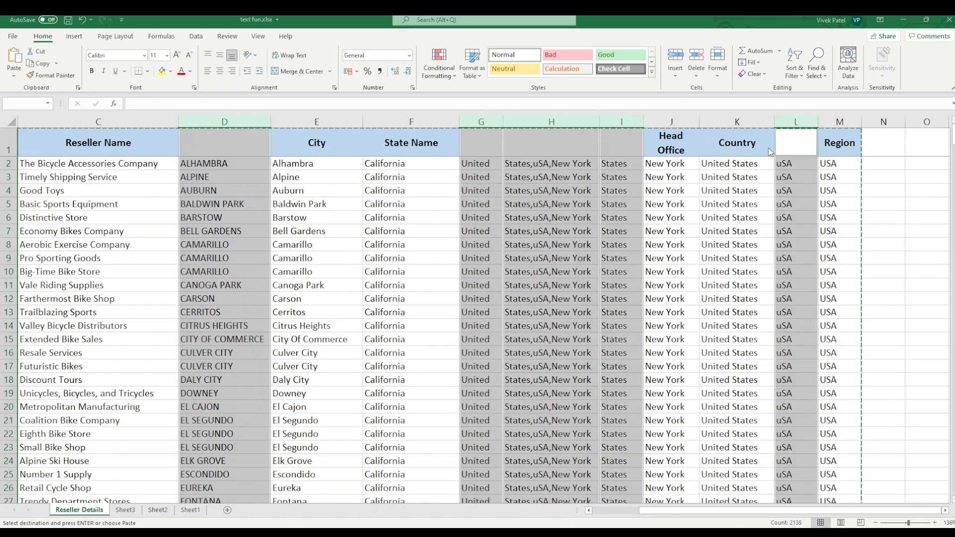
left_click(489, 303)
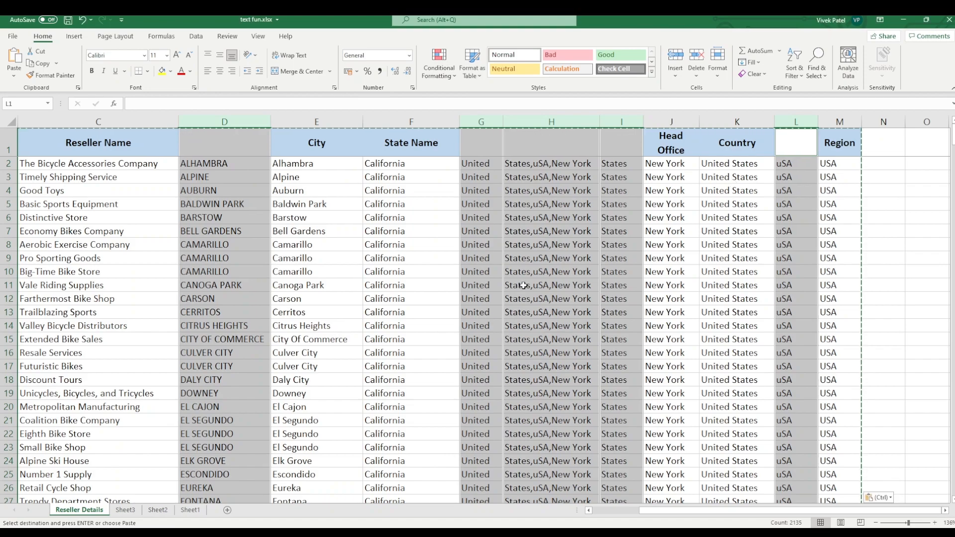
key("Delete")
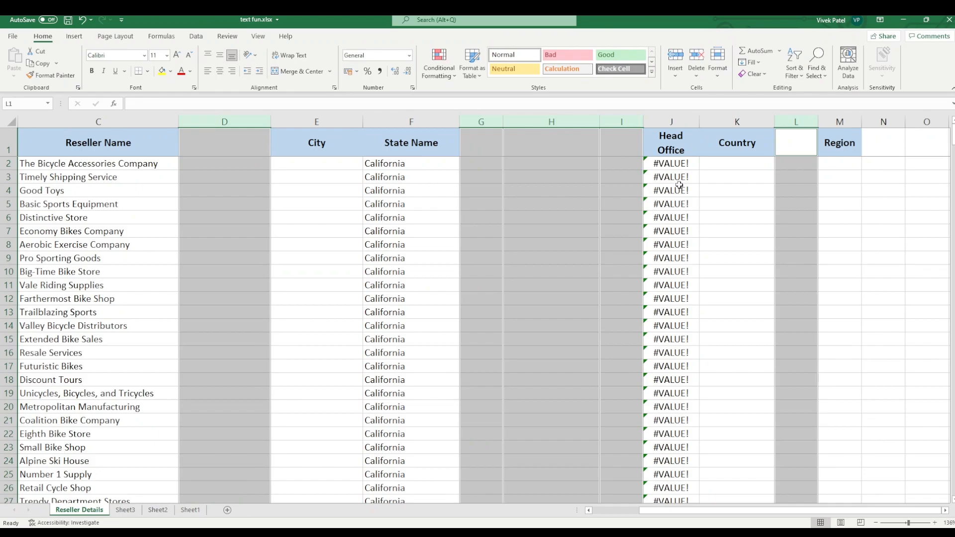
key("ctrl+z")
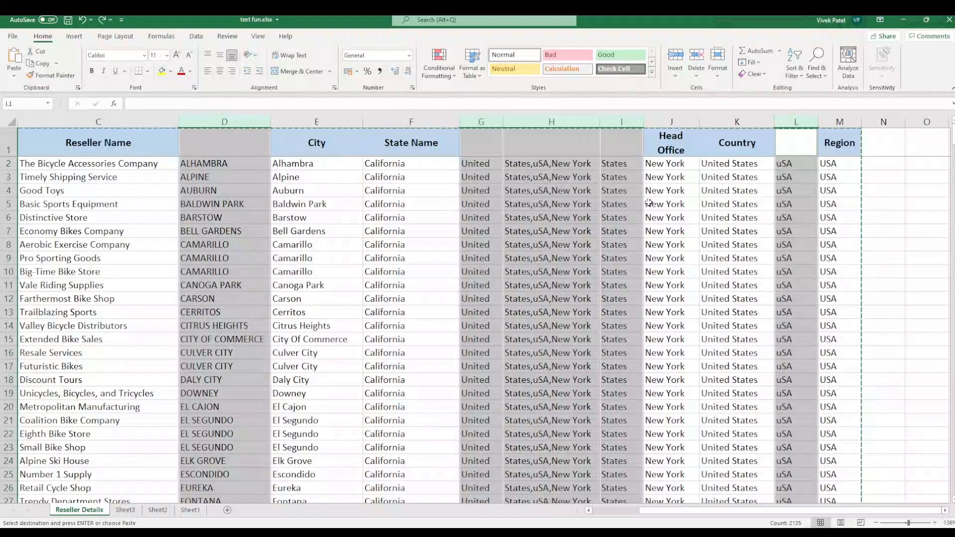
- Try to paste a copy of the Head Office column over itself, and check J2 for a formula
left_click(655, 202)
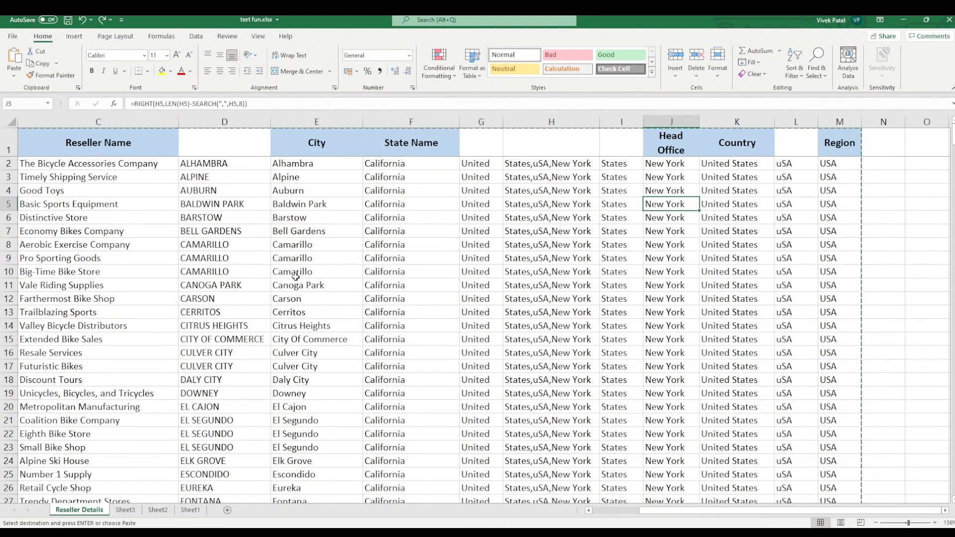
left_click(655, 168)
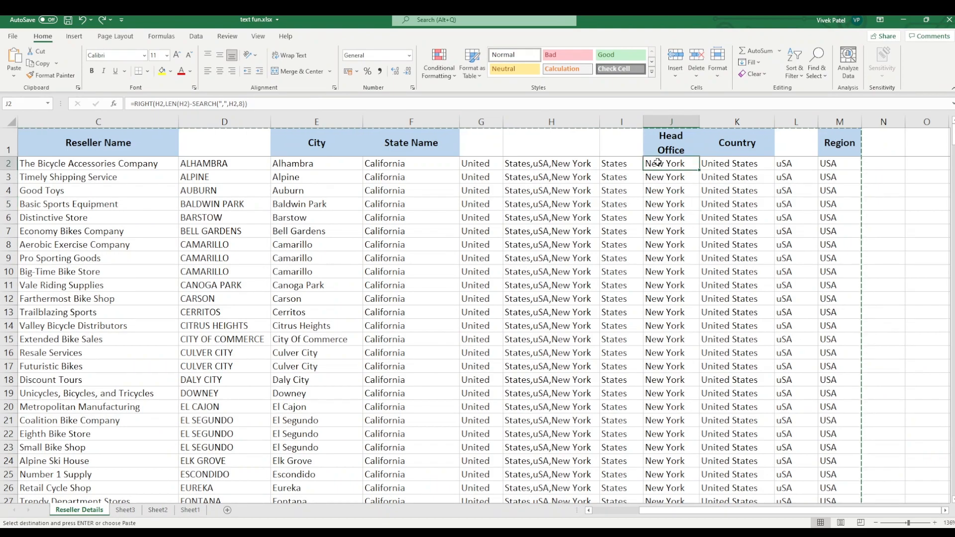
left_click(665, 120)
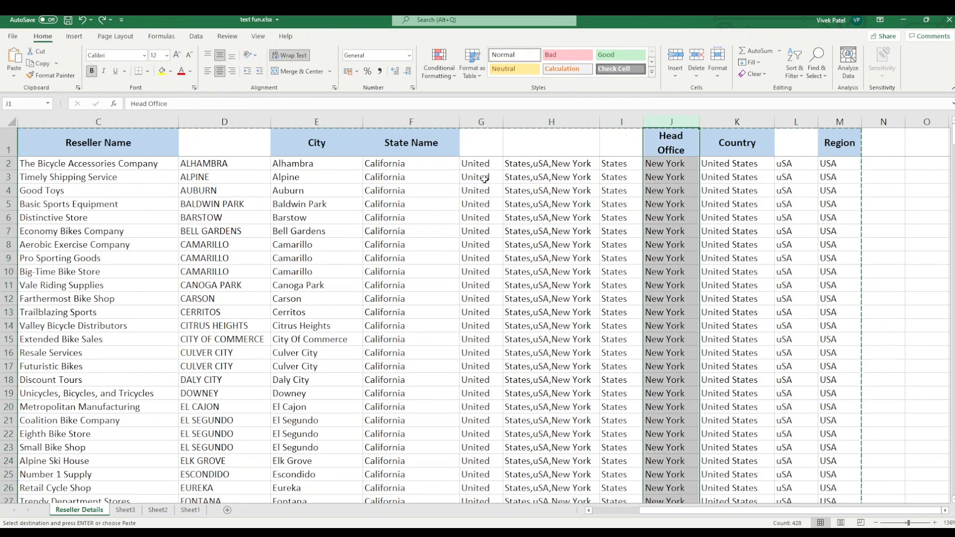
key("ctrl+c")
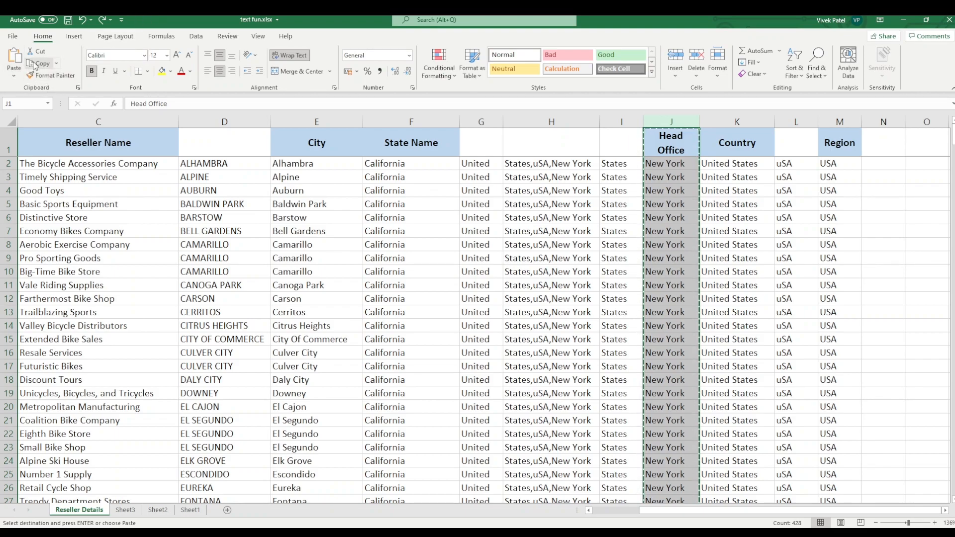
left_click(19, 76)
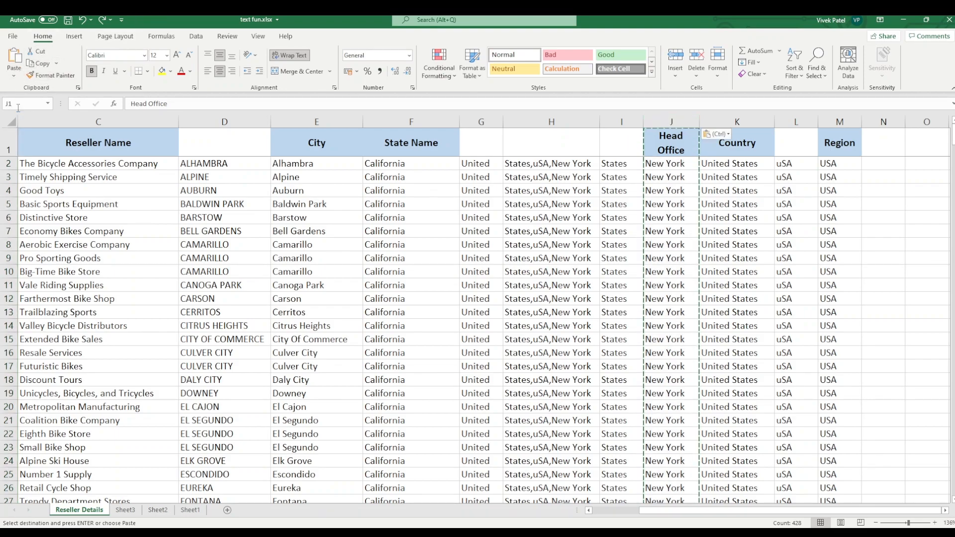
left_click(674, 191)
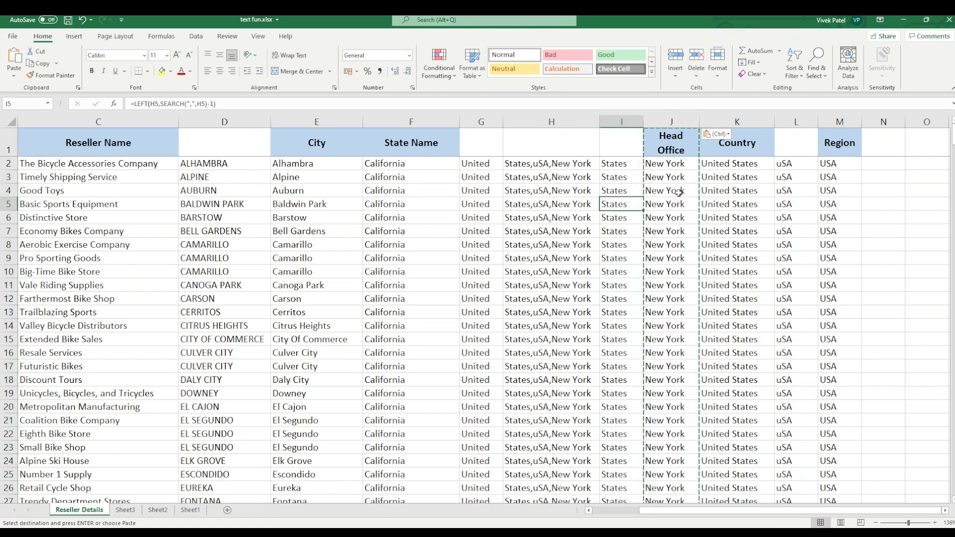
left_click(671, 164)
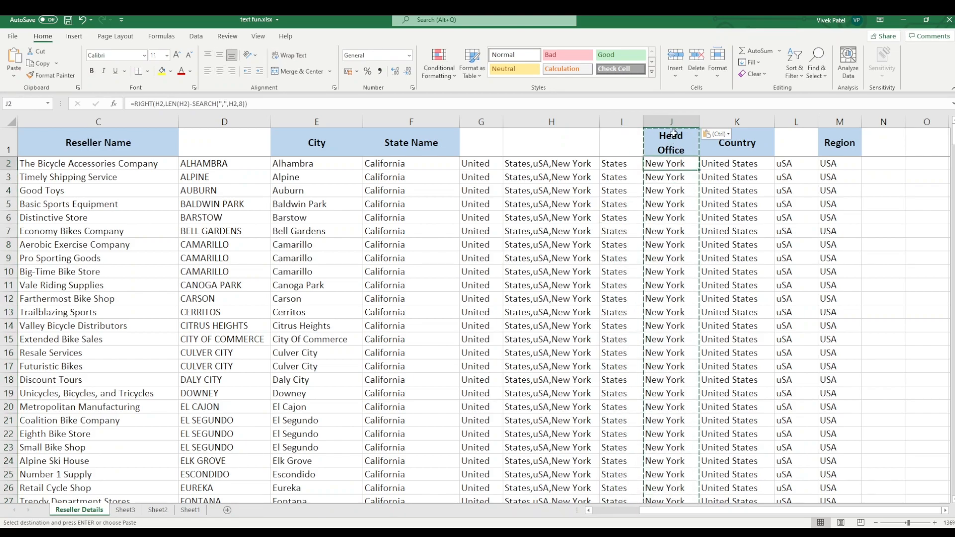
- Paste the copied Head Office column over itself as values and check a cell in it
left_click(671, 121)
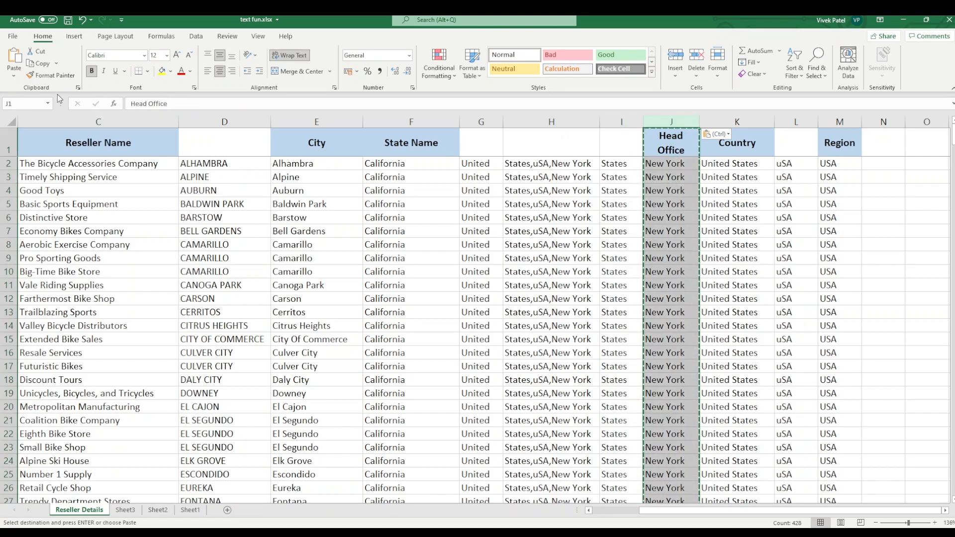
left_click(17, 152)
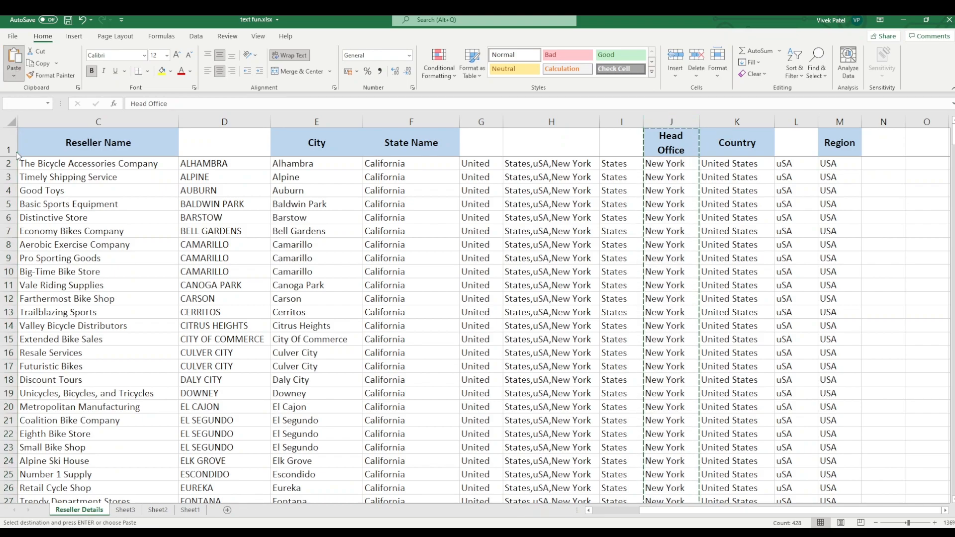
left_click(301, 147)
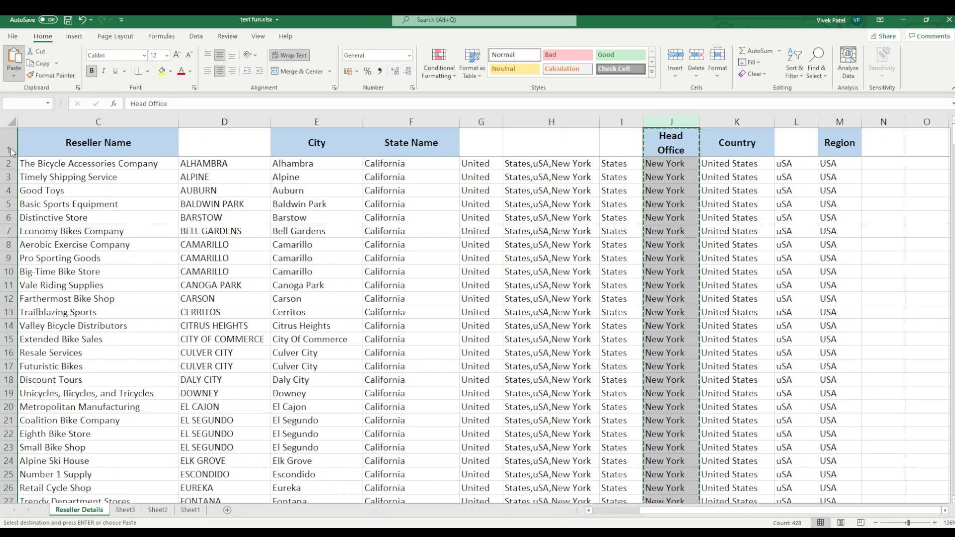
key("ctrl+v")
left_click(673, 193)
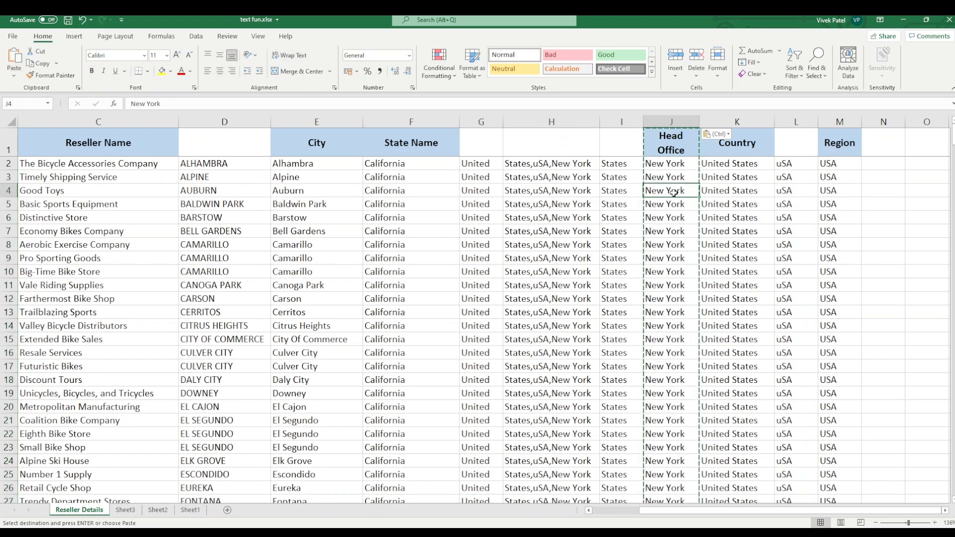
- Check the Country, unheaded L and Region columns for formulas in K4, L2 and M2
left_click(752, 189)
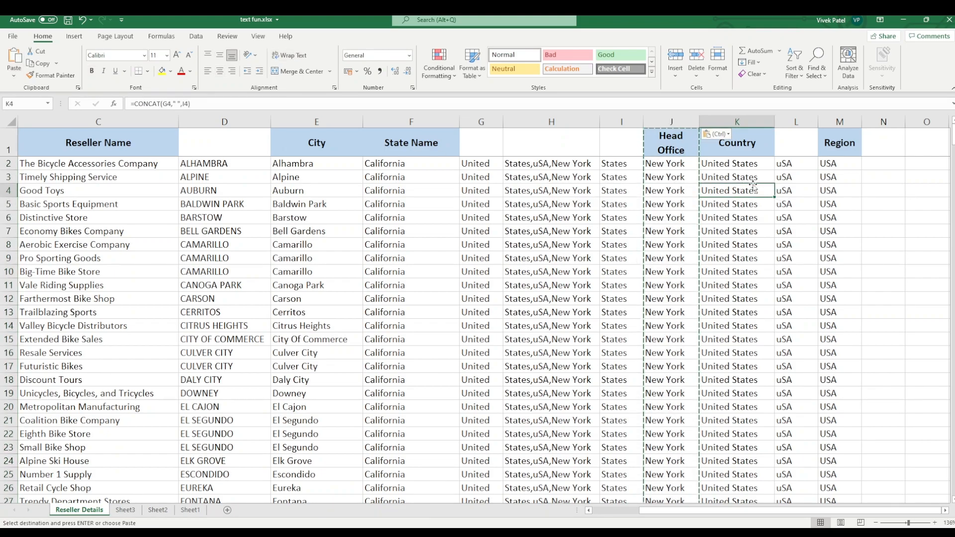
left_click(744, 121)
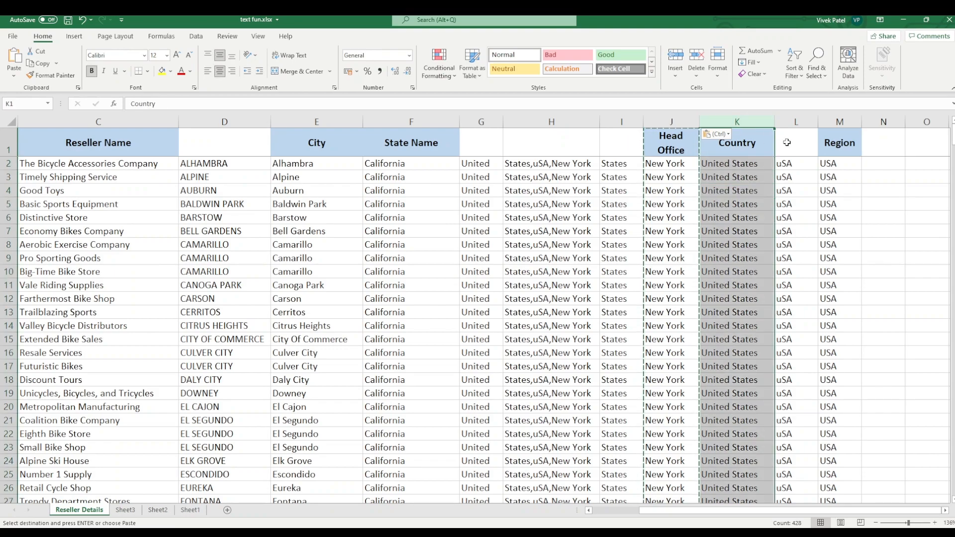
left_click(799, 167)
left_click(823, 165)
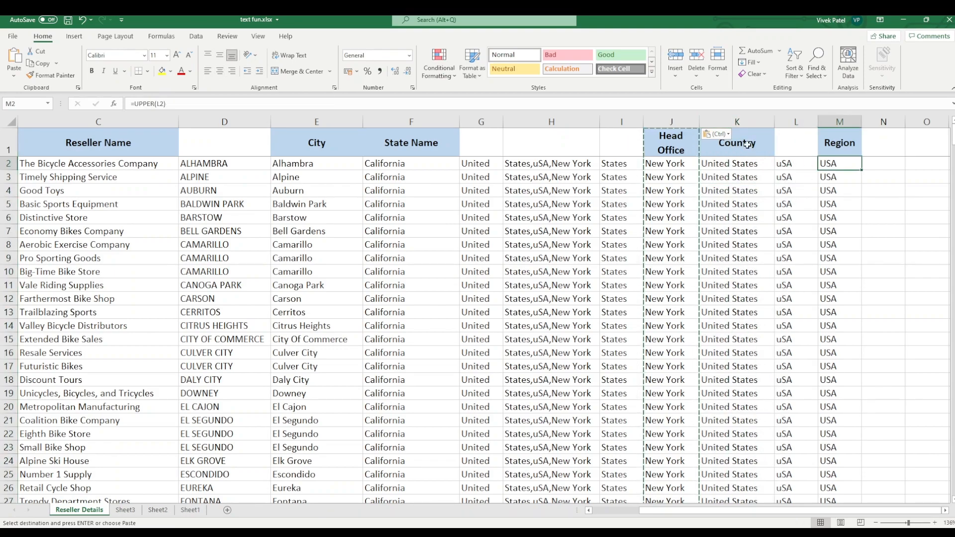
- Try to copy the whole columns K, L and M over themselves, and check cells in the Country column for formulas
left_click(741, 121)
left_click(795, 122, "ctrl")
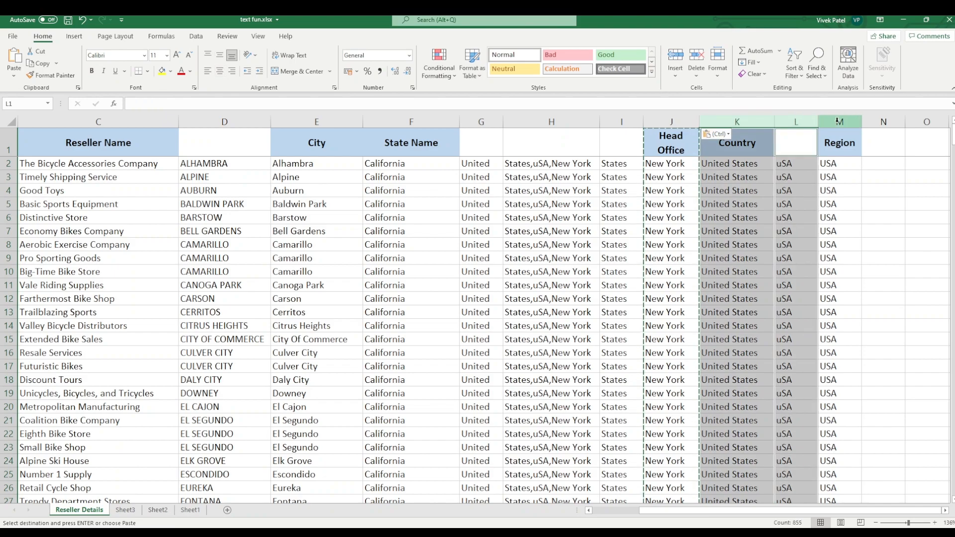
left_click(839, 121, "ctrl")
key("ctrl+c")
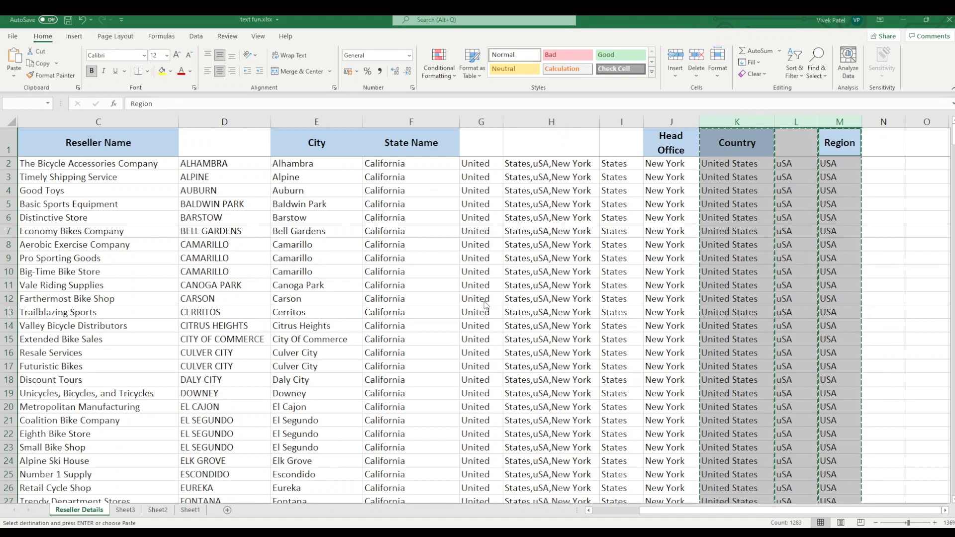
left_click(782, 217)
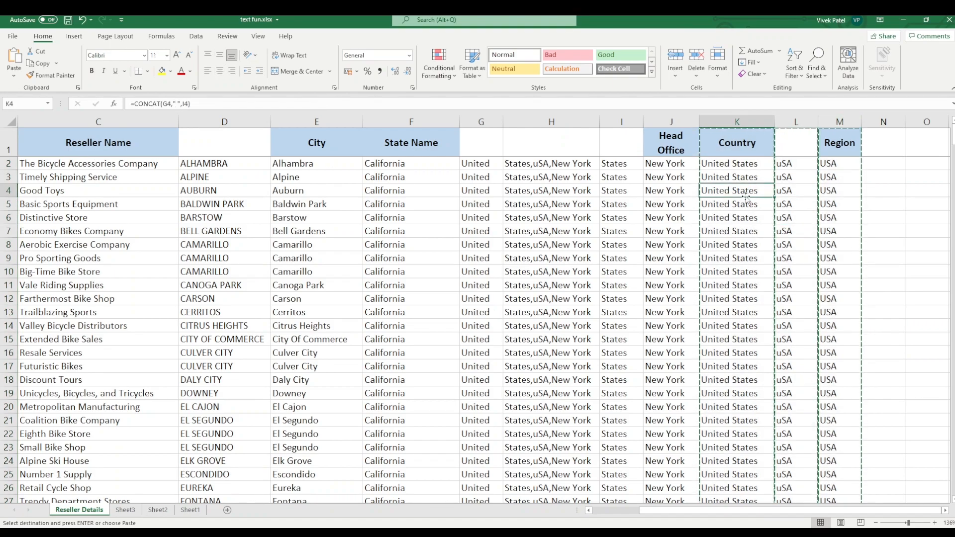
left_click(754, 227)
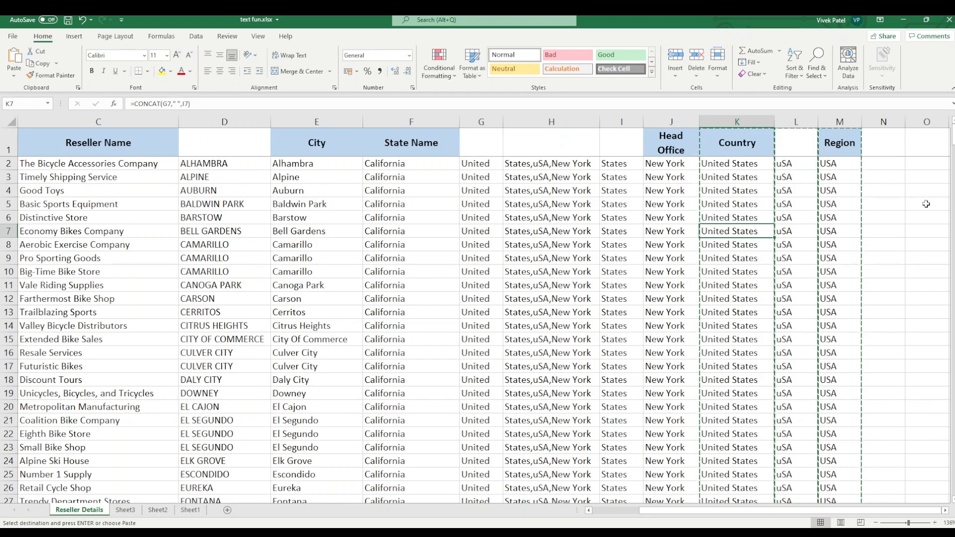
double_click(924, 205)
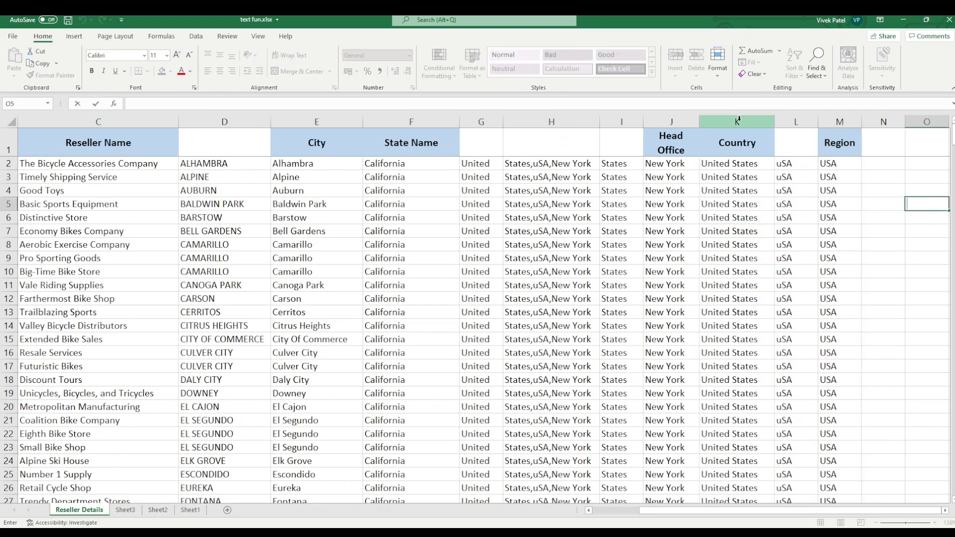
left_click(739, 120)
left_click(794, 120, "ctrl")
left_click(839, 121, "ctrl")
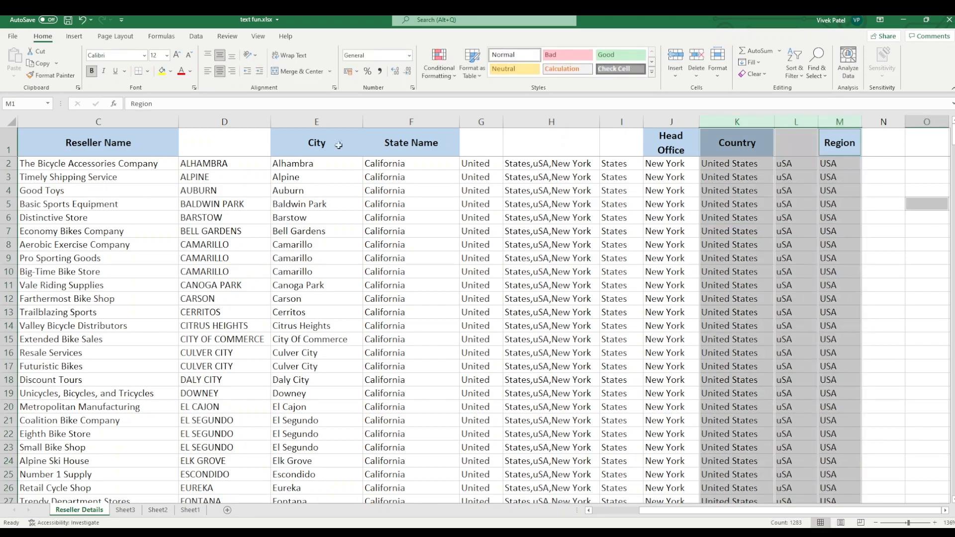
left_click(921, 212)
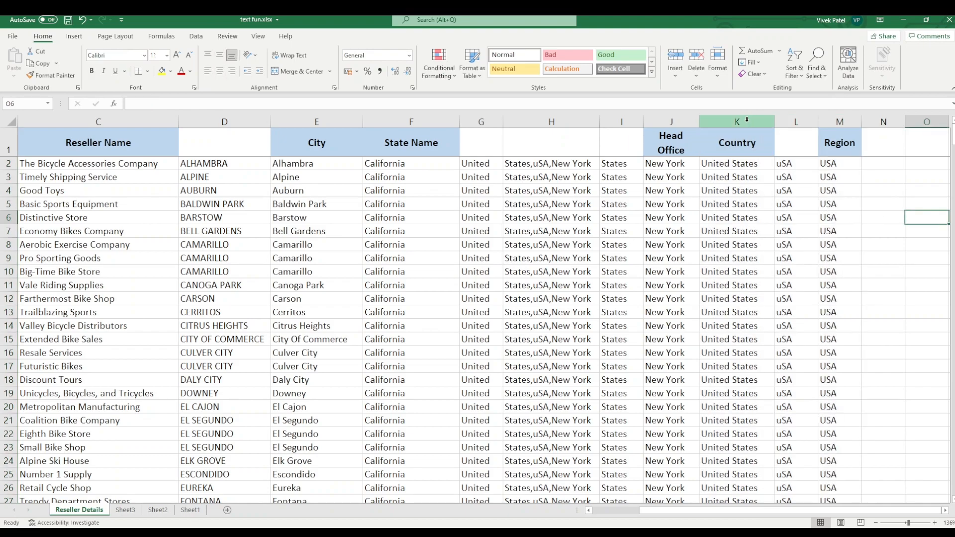
left_click(742, 123)
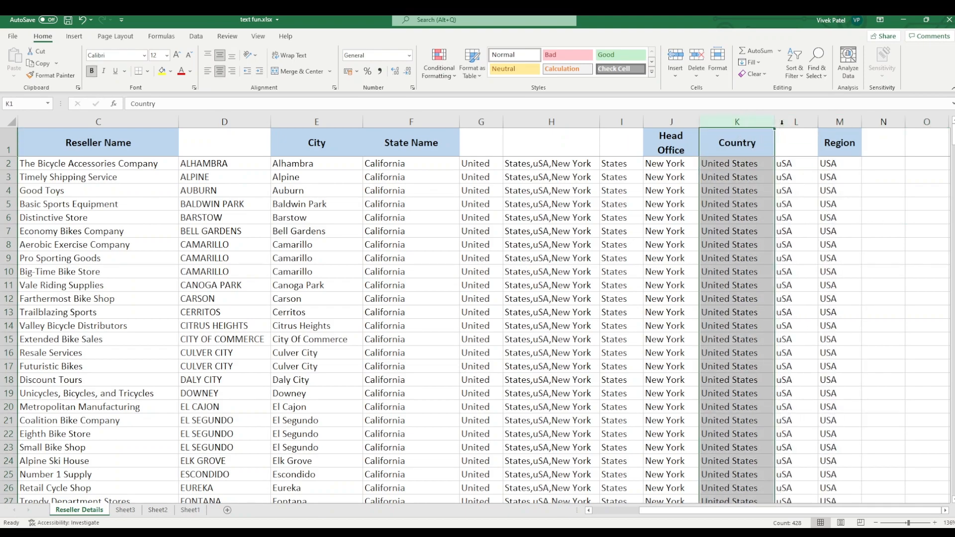
left_click(795, 121, "ctrl")
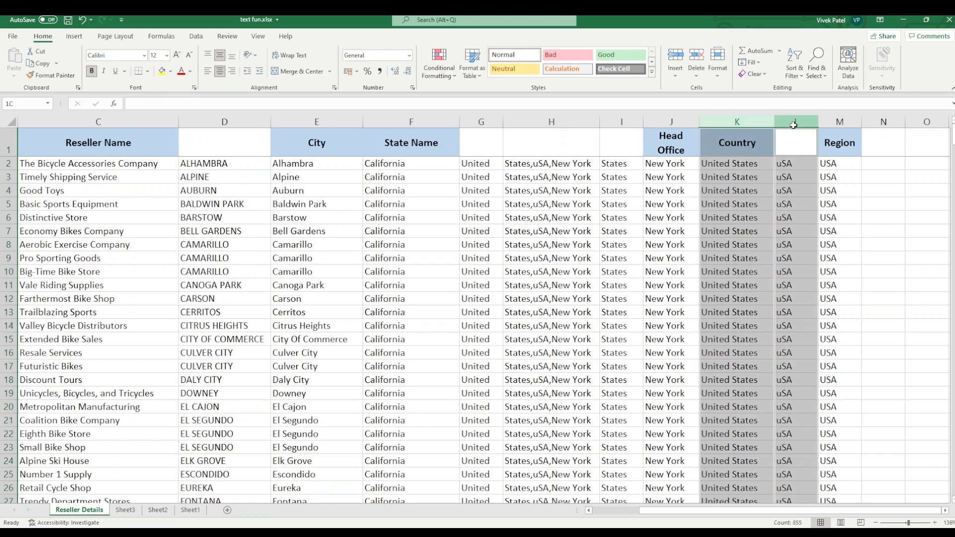
left_click(840, 121, "ctrl")
left_click(795, 203)
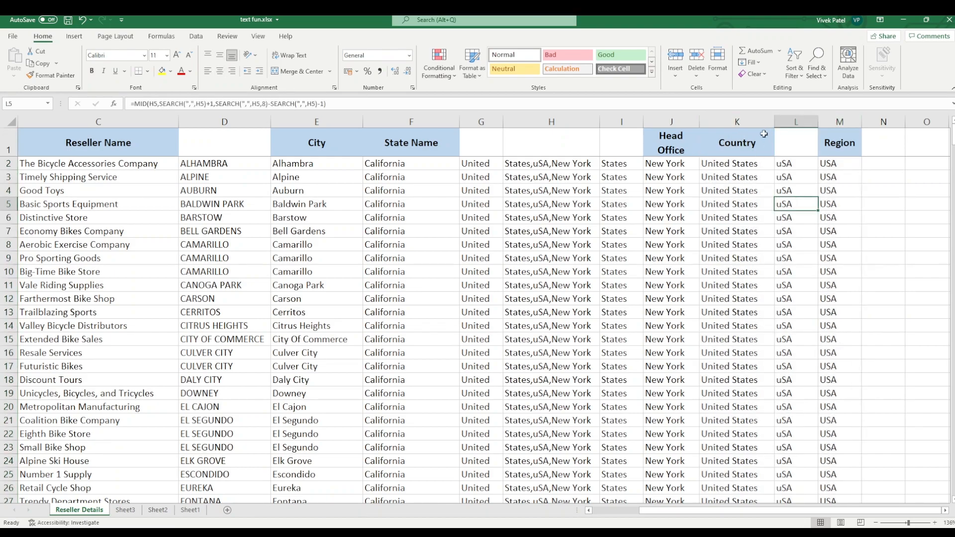
left_click(758, 121, "ctrl")
- Paste a copy of the data range K2:M428 over itself as values
left_click(747, 163)
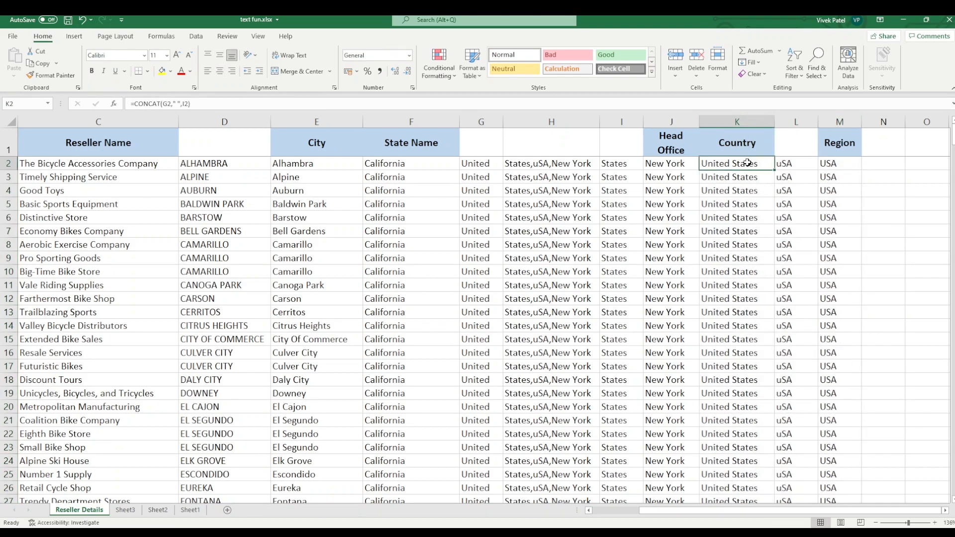
key("shift+Right")
key("shift+Right")
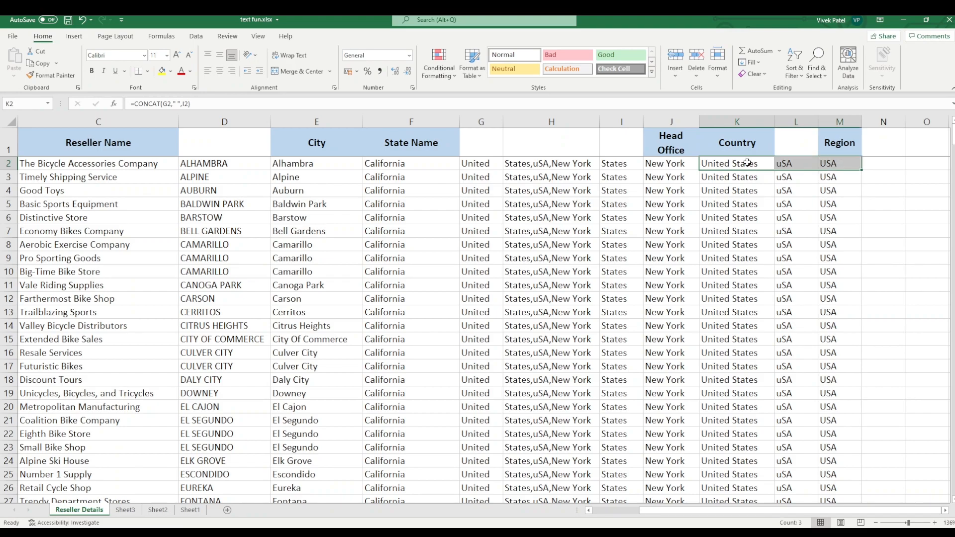
key("ctrl+shift+Down")
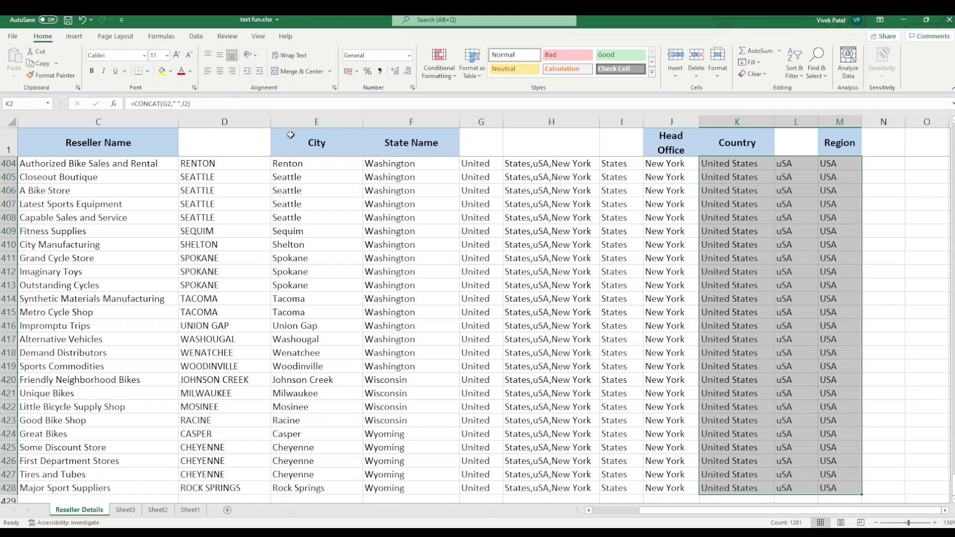
key("ctrl+c")
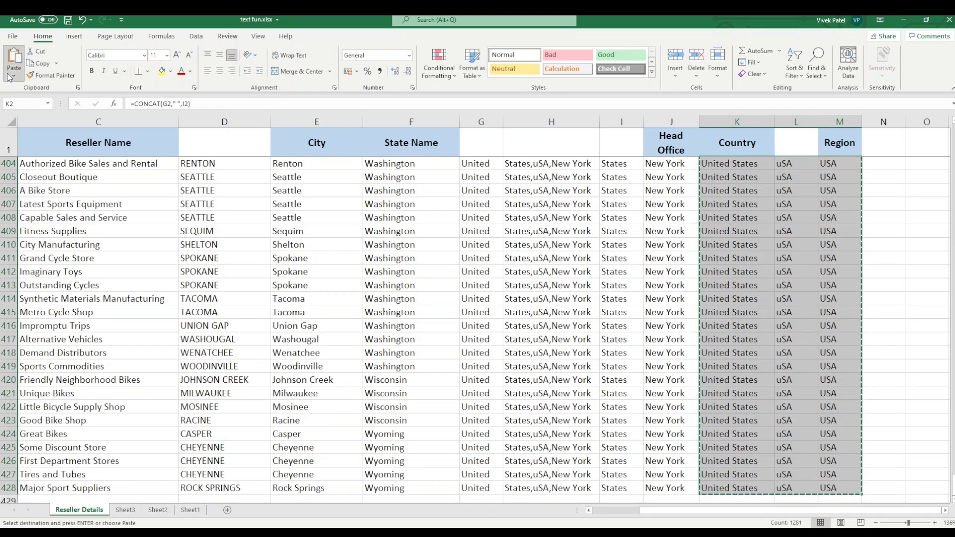
left_click(15, 149)
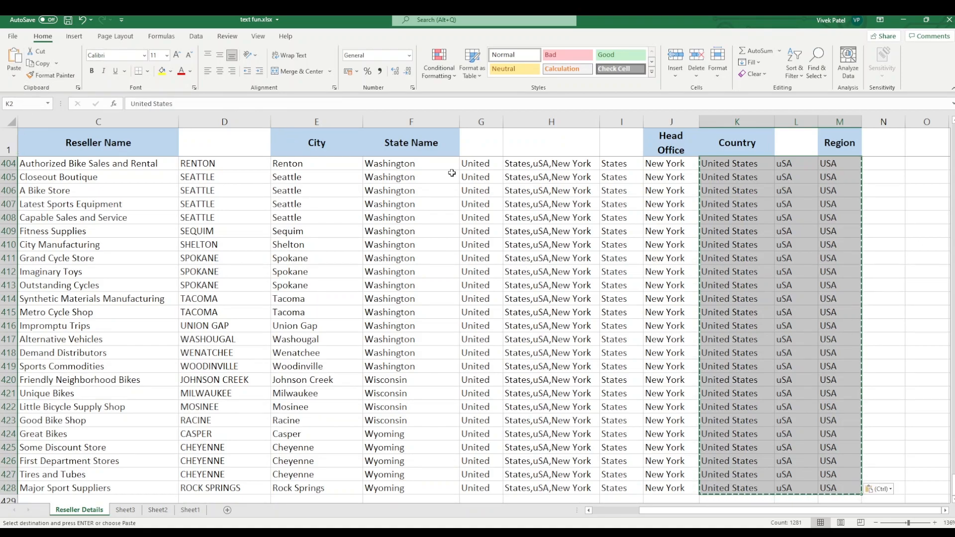
- Check cells in the Country, L and Region columns and in columns H, F and D for remaining formulas
left_click(722, 204)
left_click(794, 216)
left_click(836, 206)
left_click(809, 233)
left_click(532, 216)
left_click(437, 217)
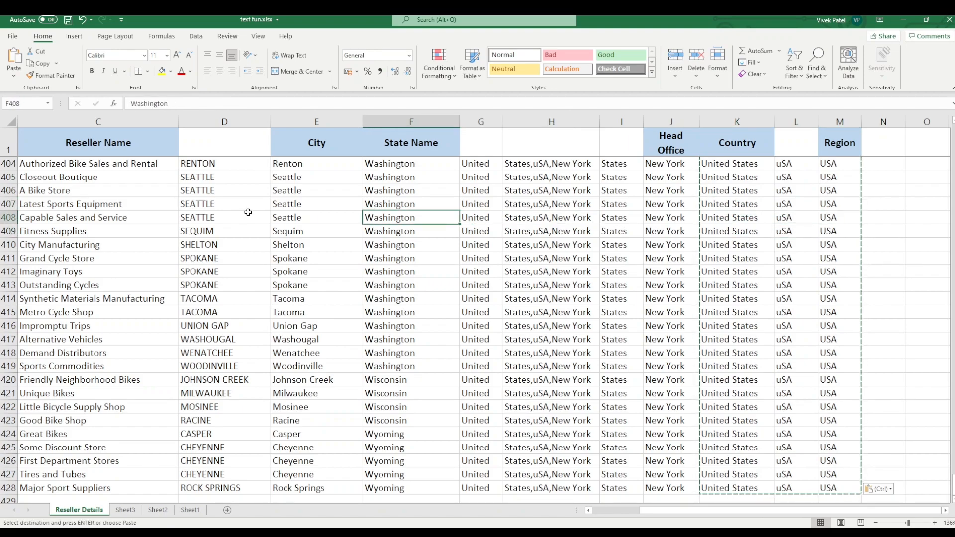
left_click(253, 217)
- Try clearing the unheaded helper columns D, G, H, I and L together, and undo the clearing
left_click(228, 117)
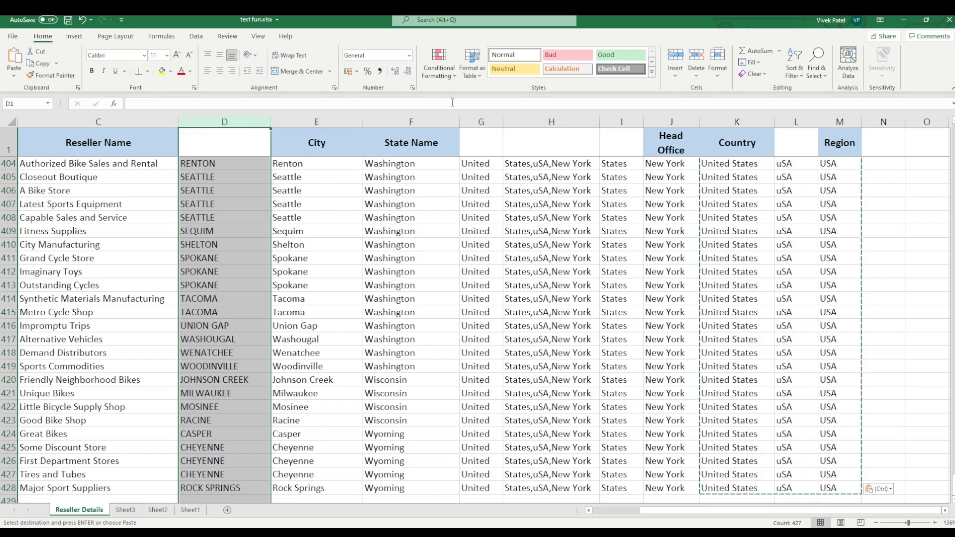
left_click_drag(481, 119, 632, 118)
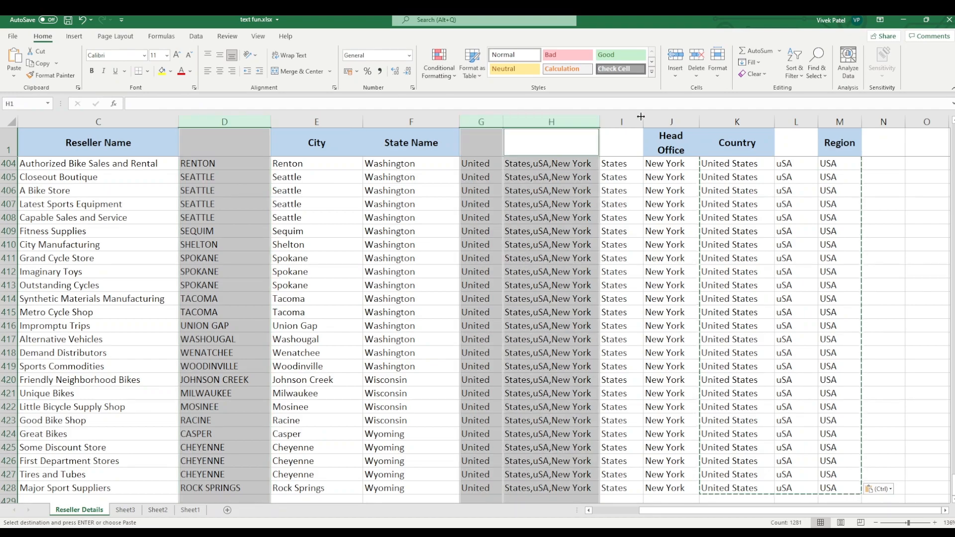
left_click(802, 122, "ctrl")
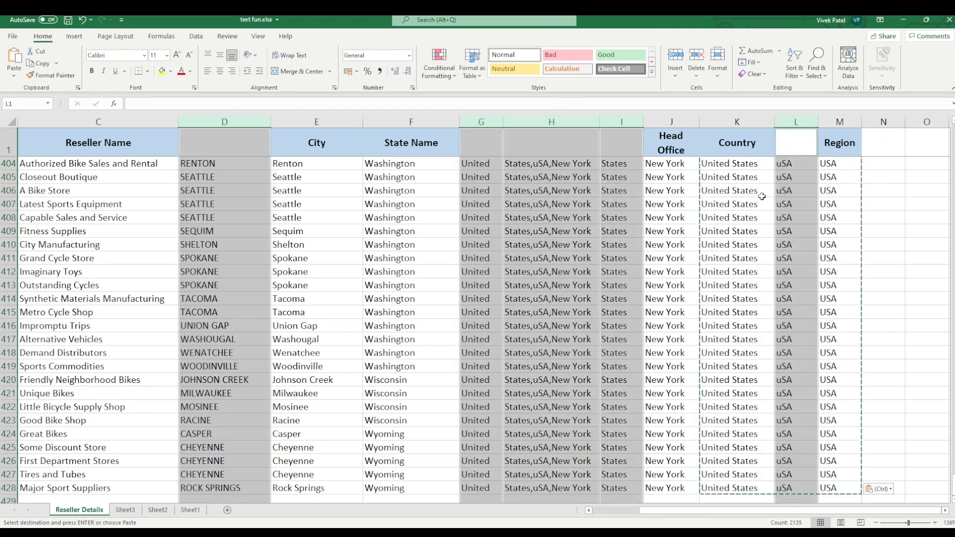
key("Delete")
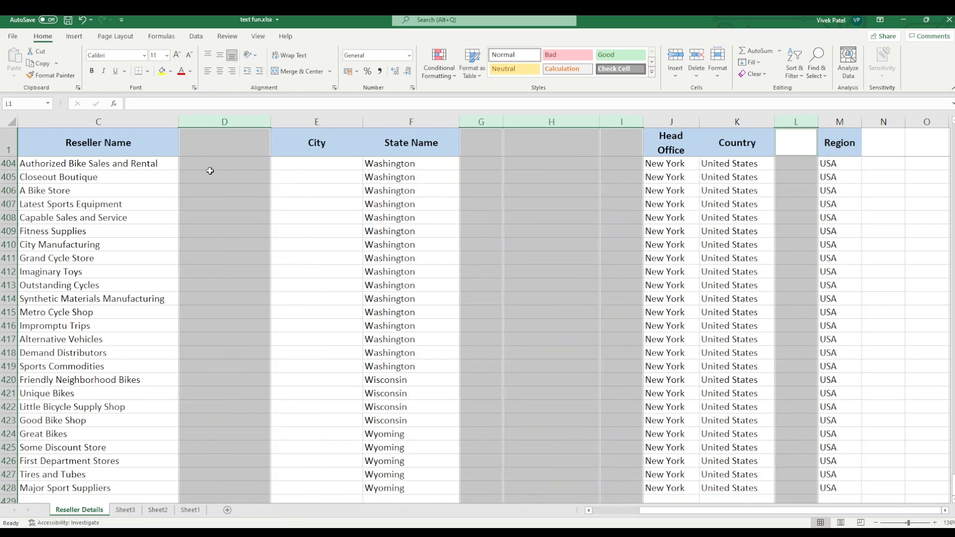
left_click(330, 248)
key("ctrl+z")
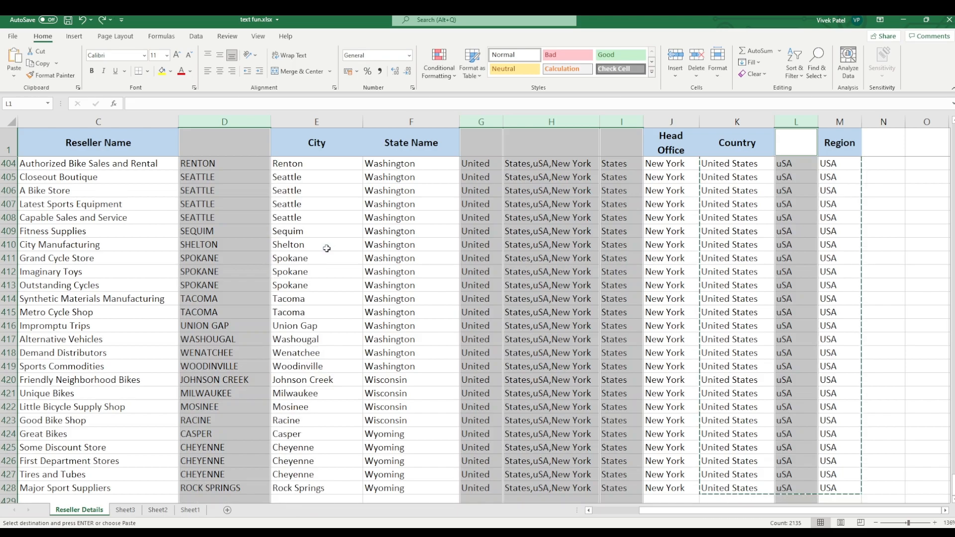
- Check City cell E408 for its formula, try clearing only column D, and undo the clearing
left_click(326, 243)
left_click(311, 219)
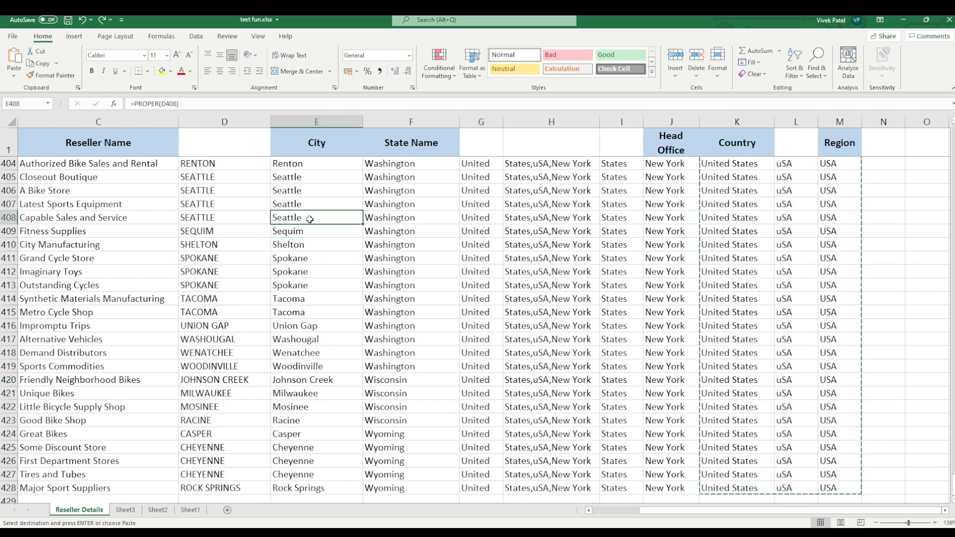
left_click(219, 121)
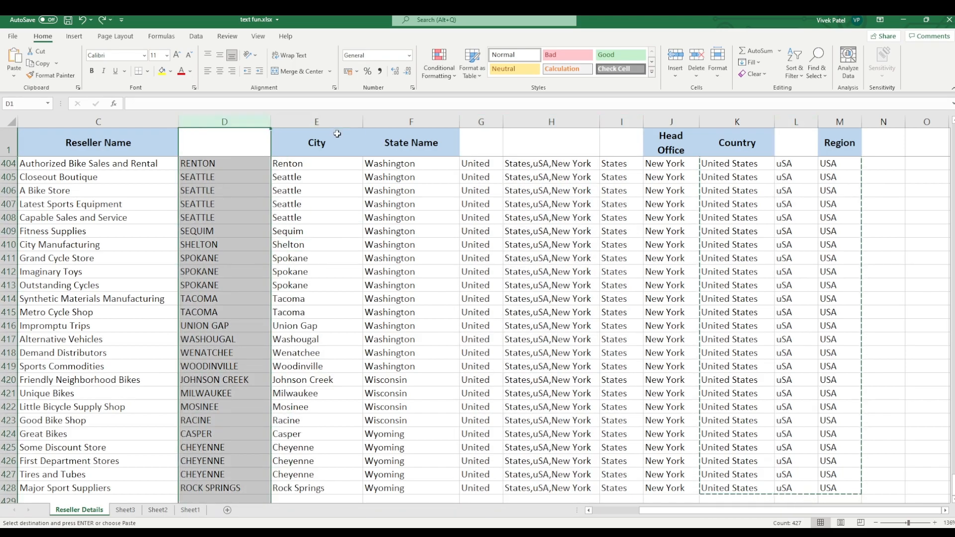
key("Delete")
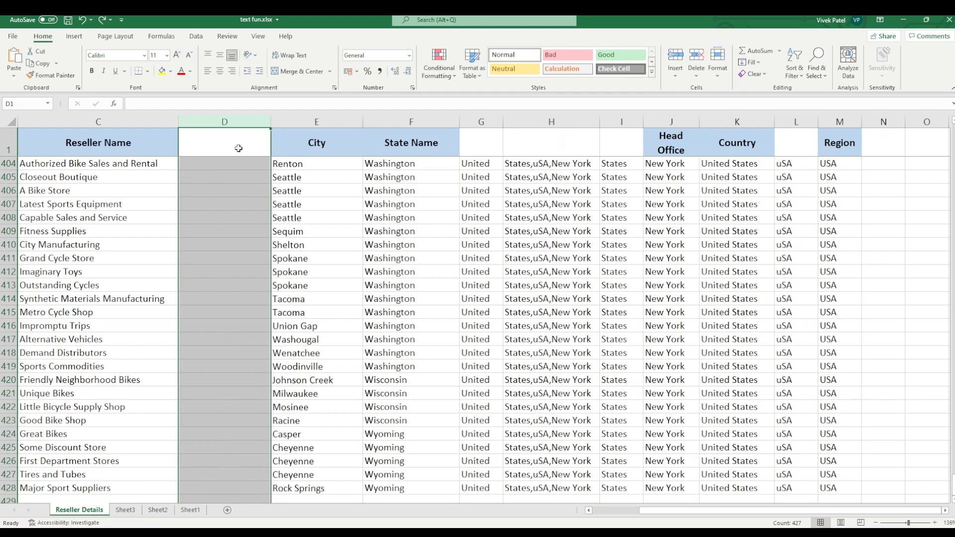
key("ctrl+z")
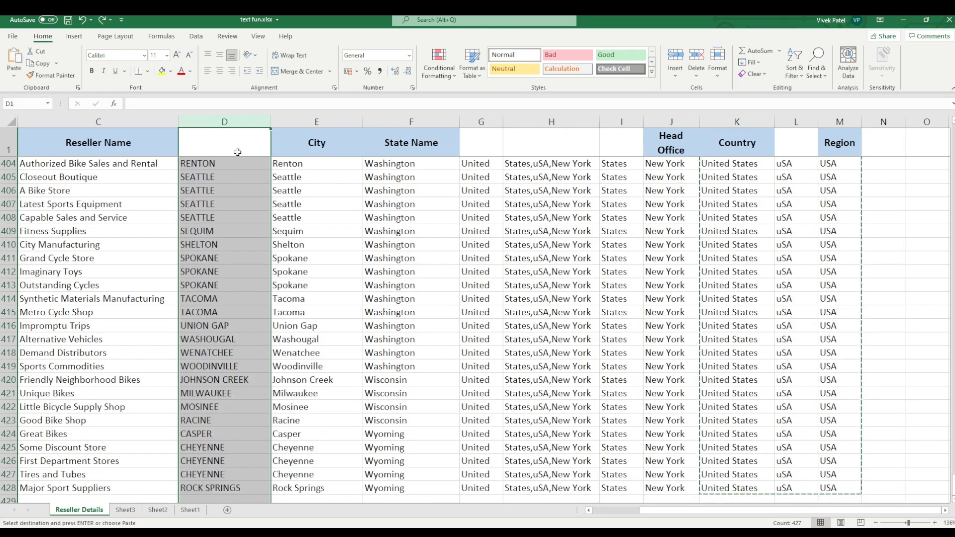
left_click(315, 216)
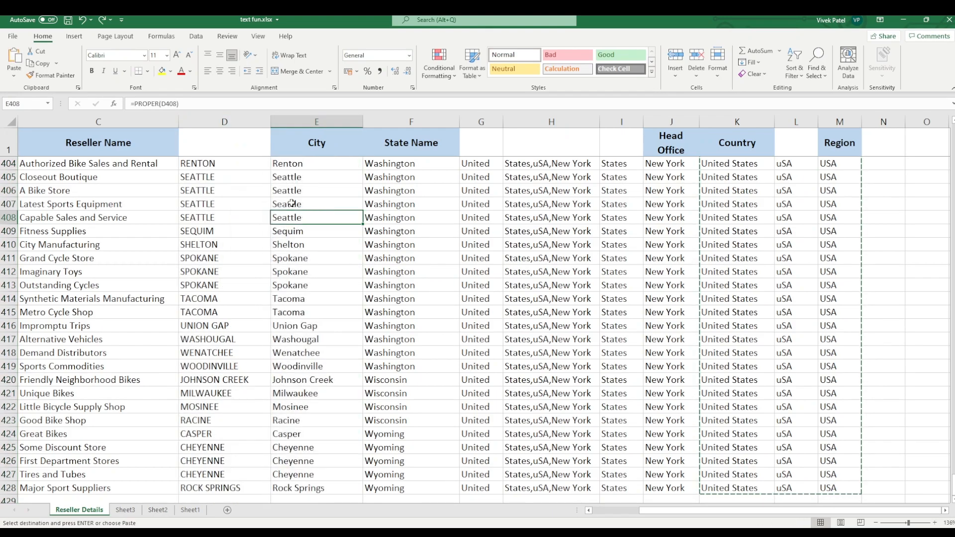
- Paste a copy of the City column over itself as values, and check cells in columns E to I for formulas
left_click(287, 123)
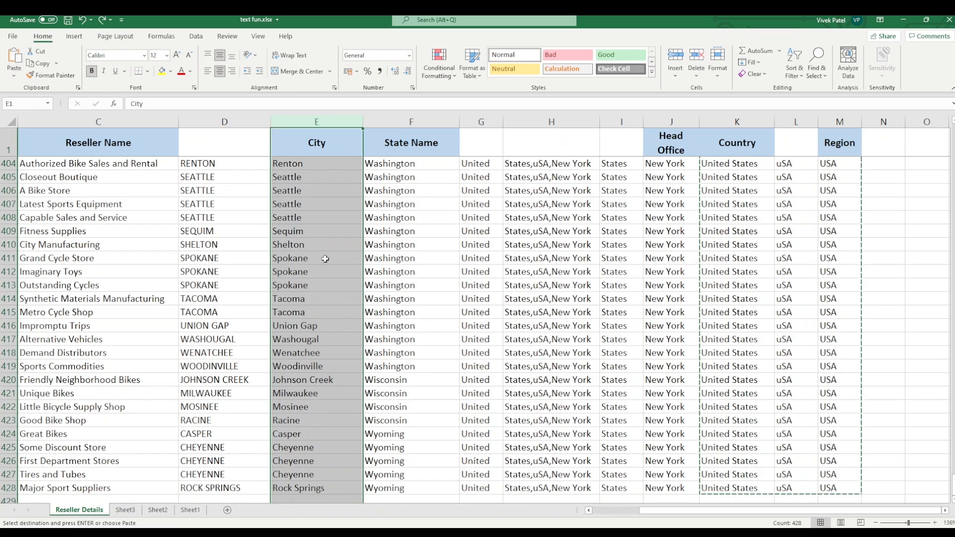
key("ctrl+c")
left_click(14, 57)
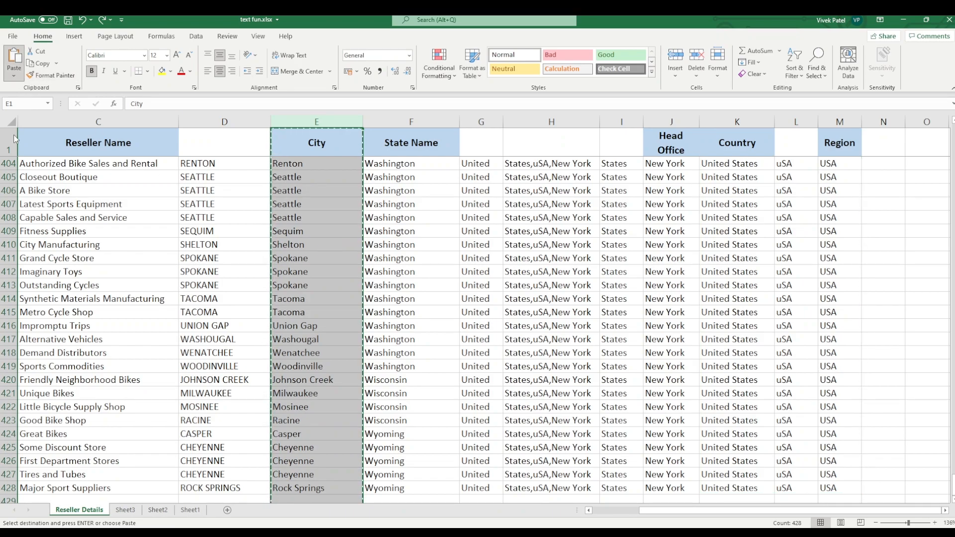
left_click(311, 219)
left_click(410, 204)
left_click(512, 204)
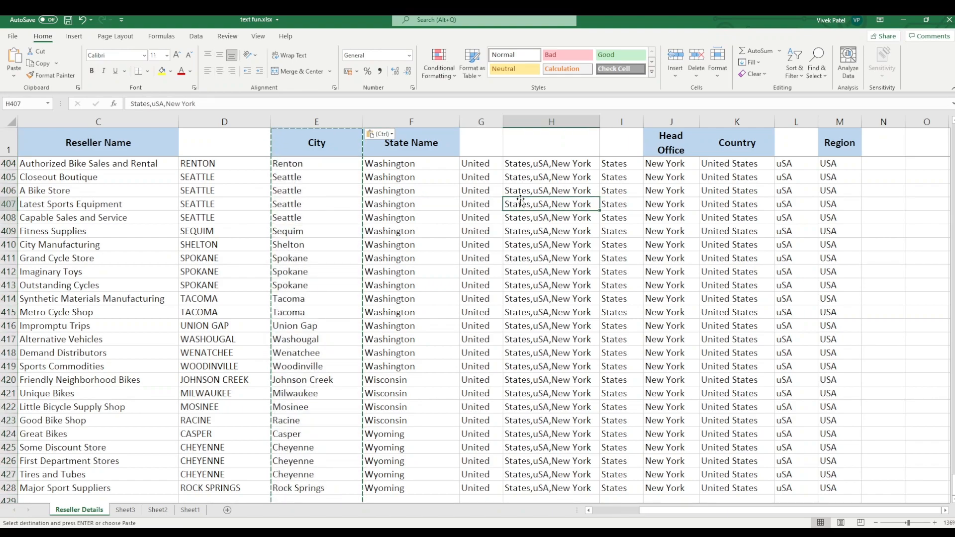
left_click(473, 204)
left_click(541, 195)
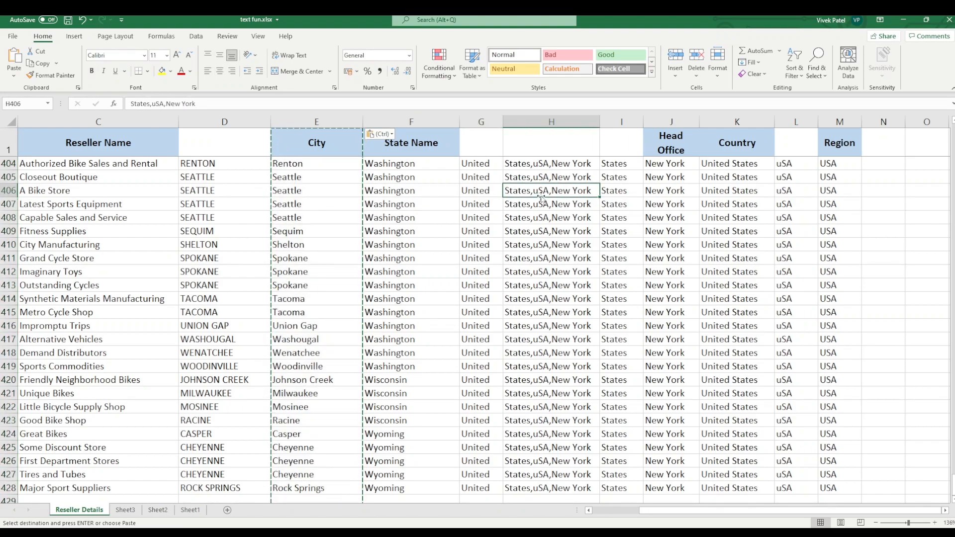
left_click(604, 208)
- Paste a copy of column I over itself as values, and check row 409 in columns I to K for formulas
left_click(625, 122)
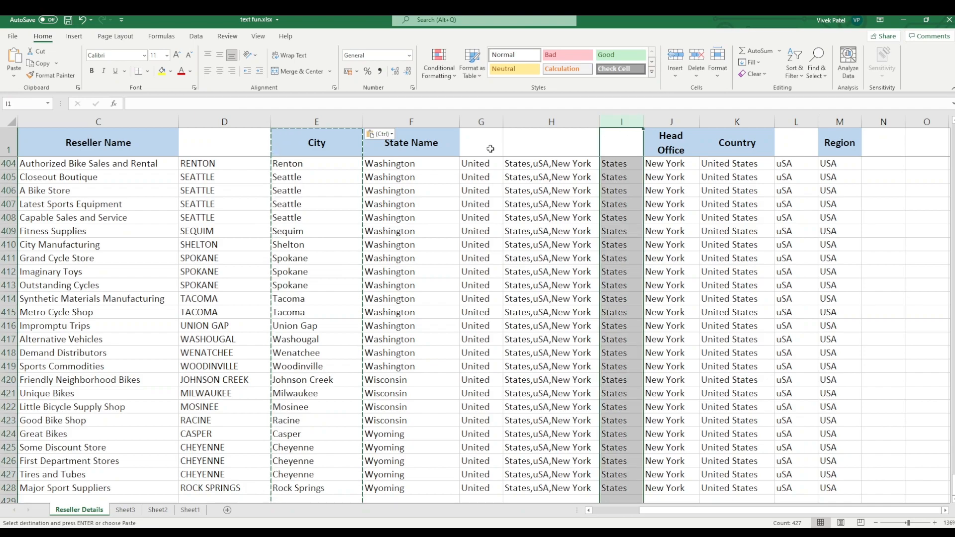
key("ctrl+c")
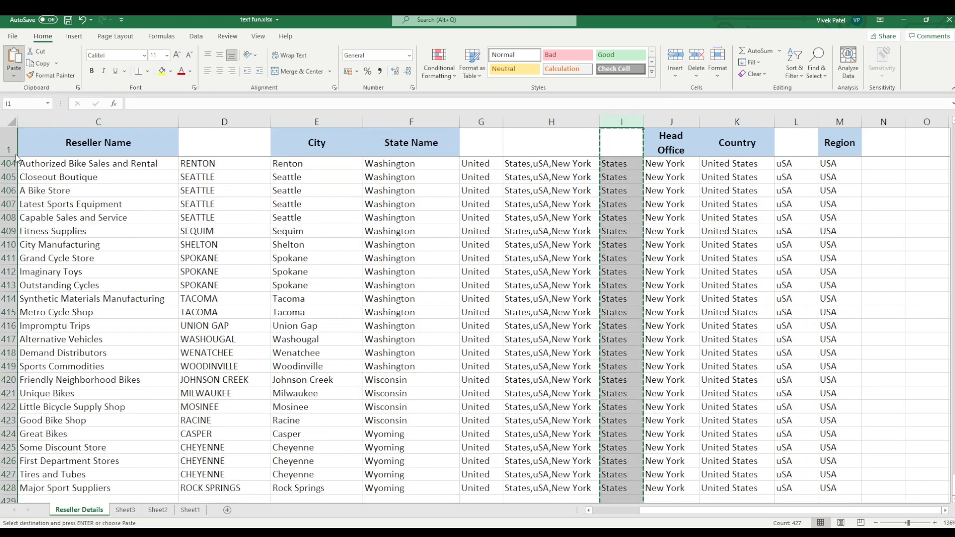
key("ctrl+v")
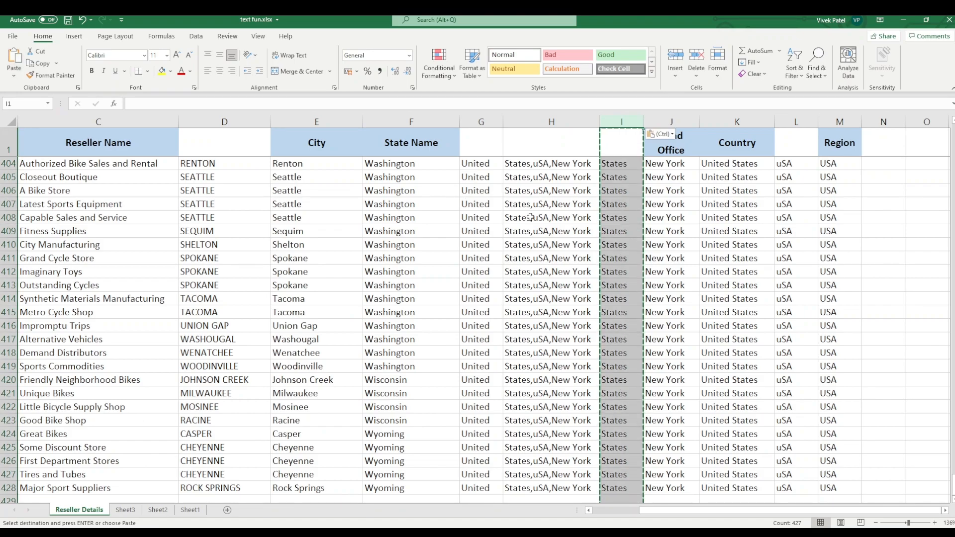
left_click(621, 230)
left_click(675, 232)
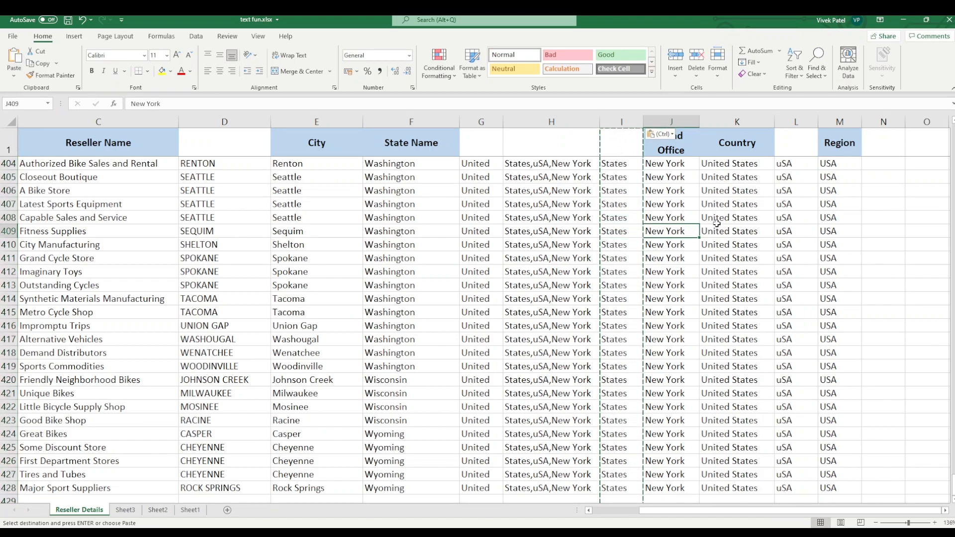
left_click(746, 231)
- Clear the contents of the unheaded helper columns D, G, H, I and L together
left_click(207, 121)
left_click(481, 121, "ctrl")
left_click(551, 121, "ctrl")
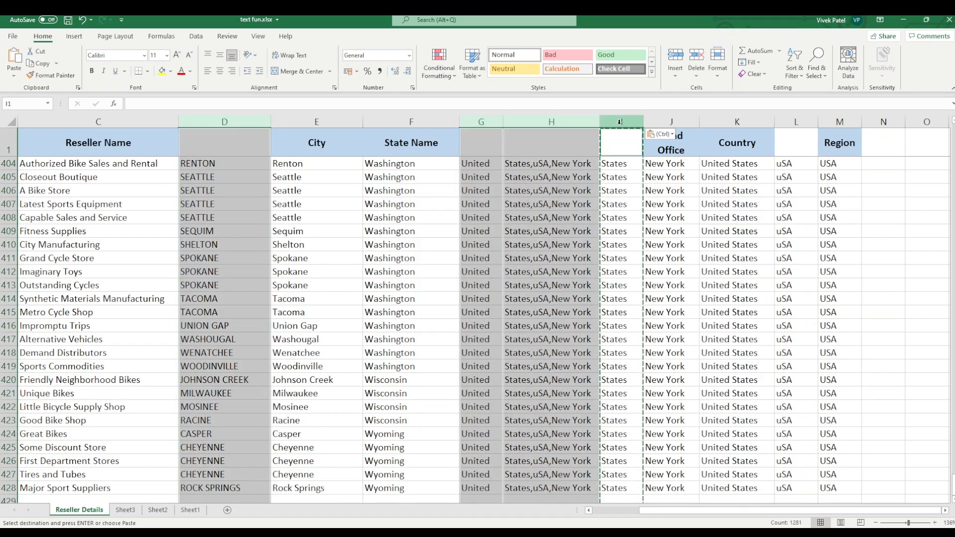
left_click(621, 122, "ctrl")
left_click(794, 121, "ctrl")
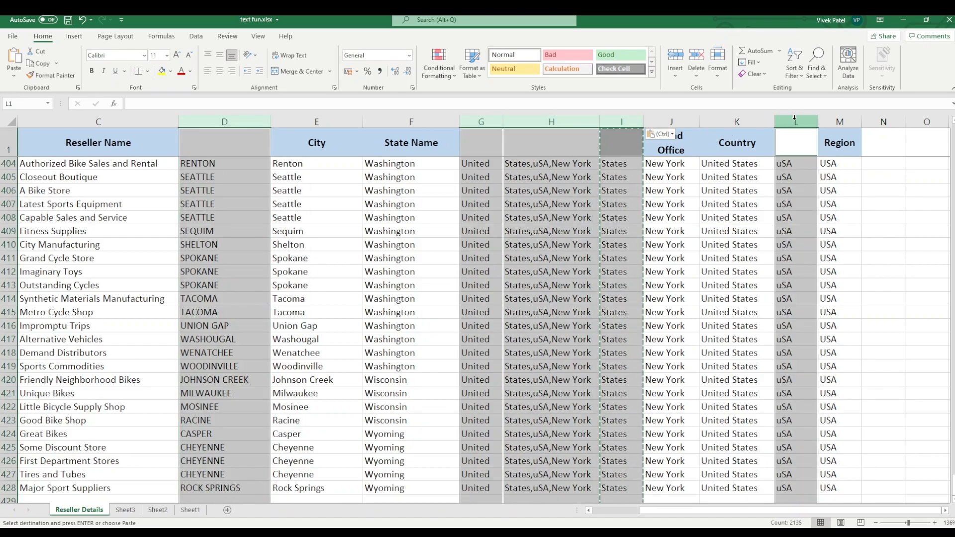
key("Delete")
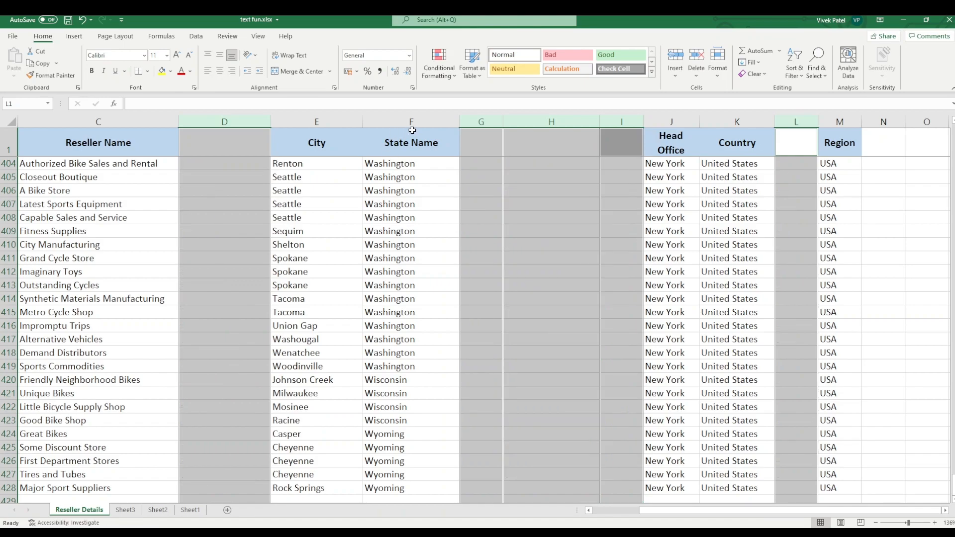
left_click(520, 194)
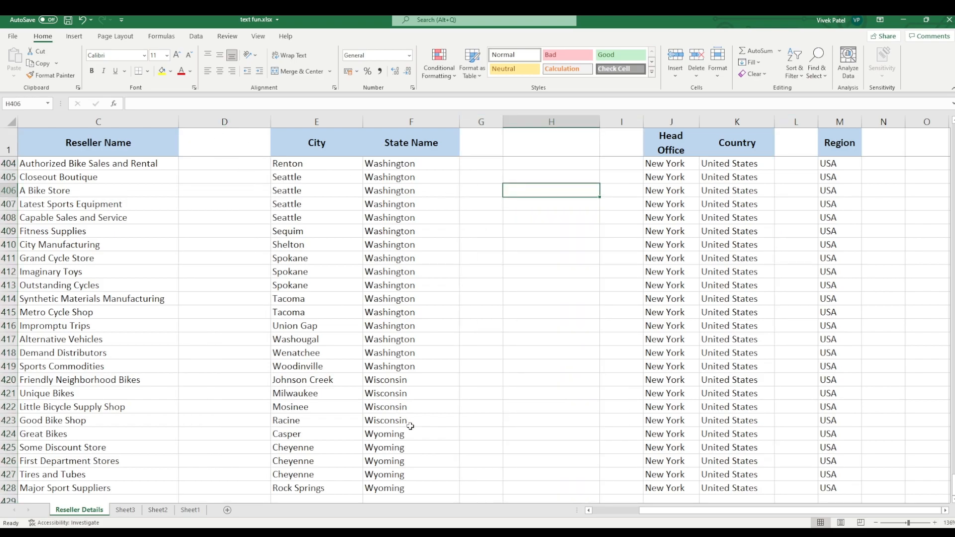
- Try deleting the unheaded columns B, D, G, H, I and L from the sheet together
left_click_drag(649, 512, 602, 512)
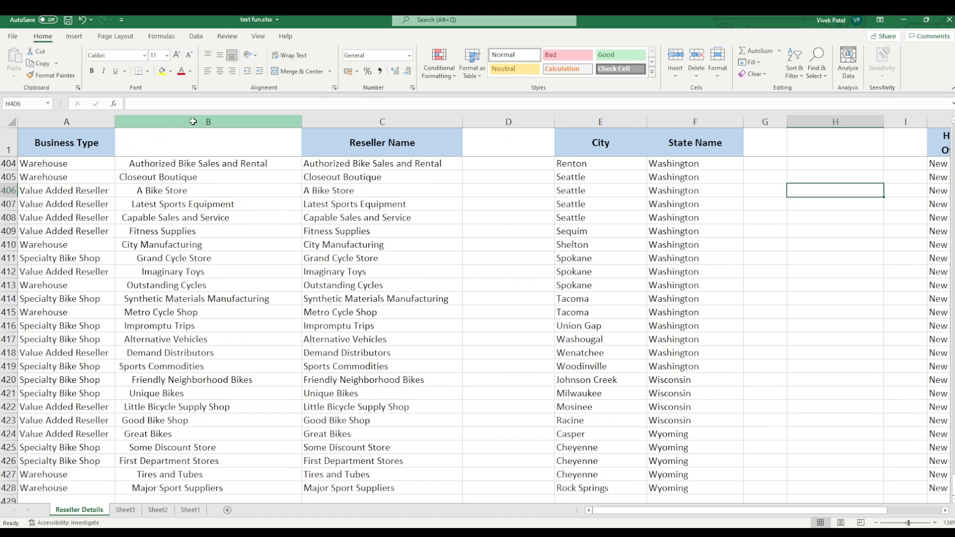
left_click(193, 121)
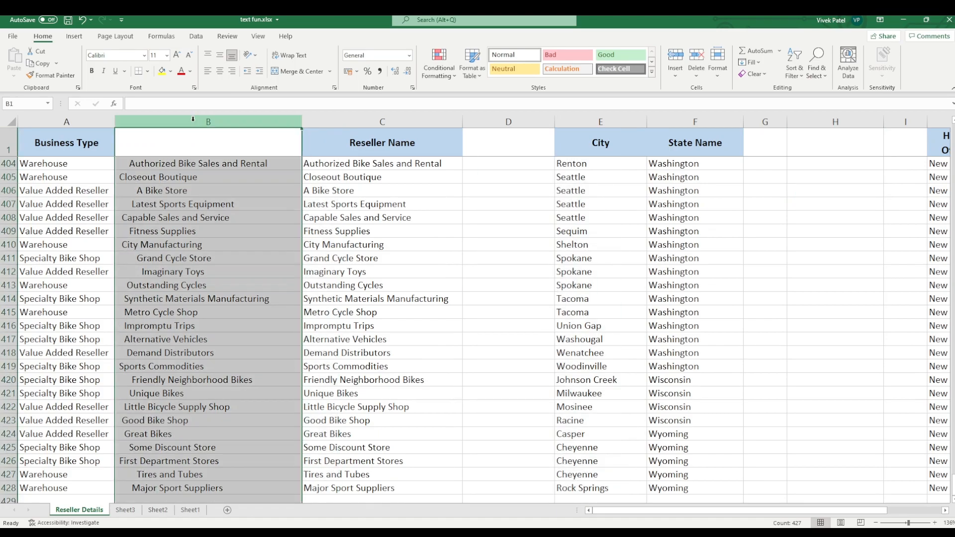
left_click(365, 118)
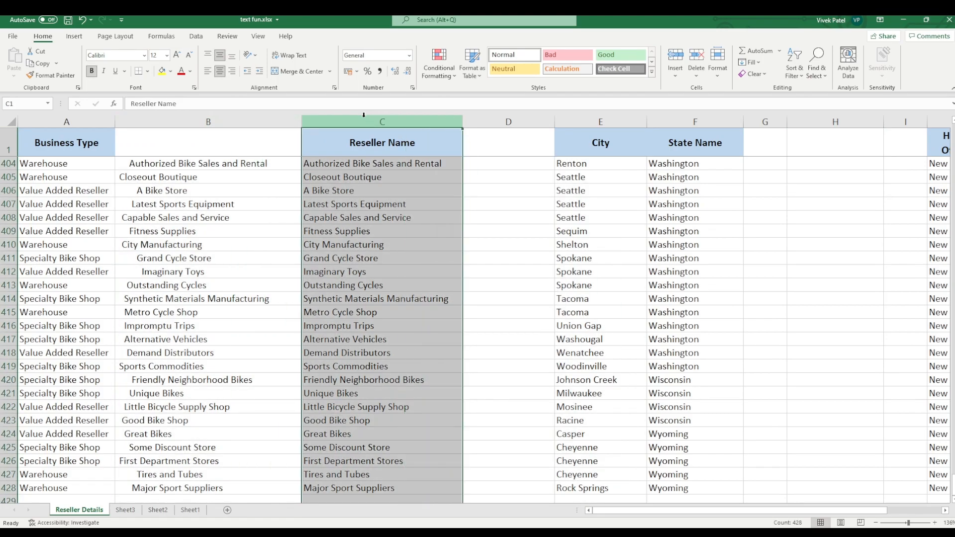
left_click(185, 123)
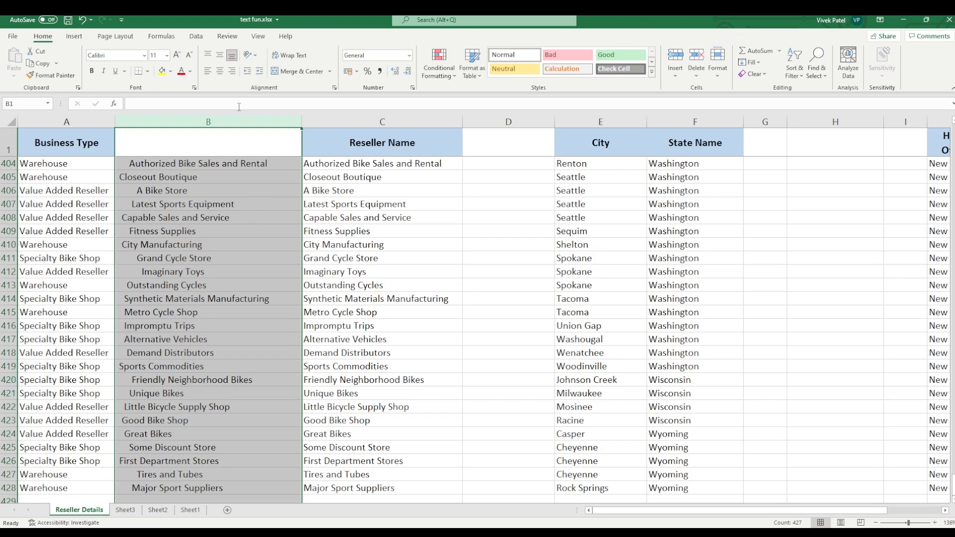
left_click(508, 122, "ctrl")
left_click(765, 122, "ctrl")
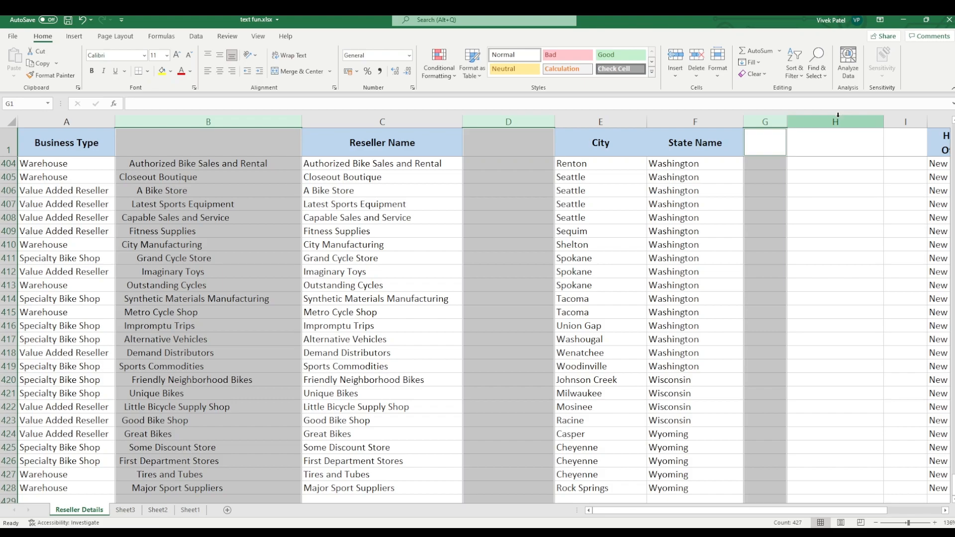
left_click(835, 122, "ctrl")
left_click(905, 122, "ctrl")
left_click_drag(694, 510, 756, 500)
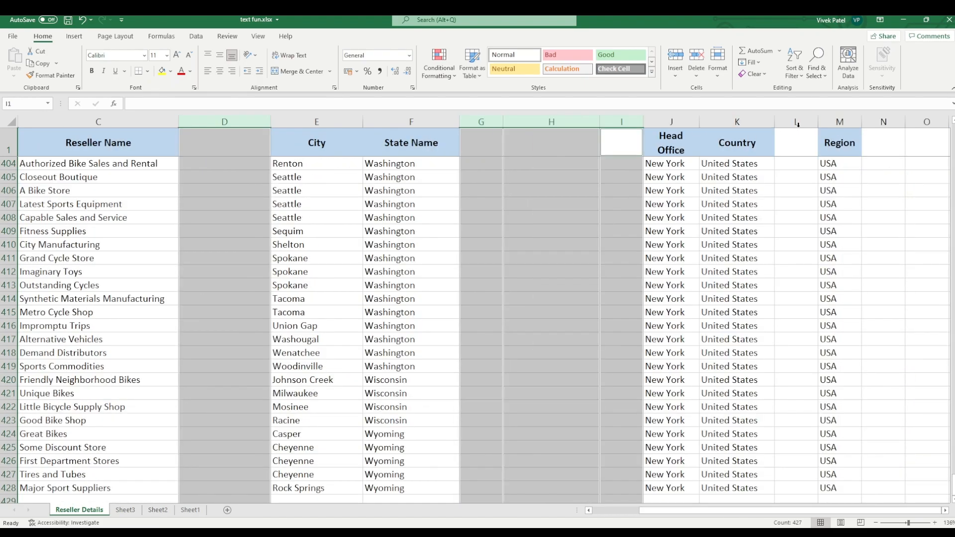
left_click(795, 122, "ctrl")
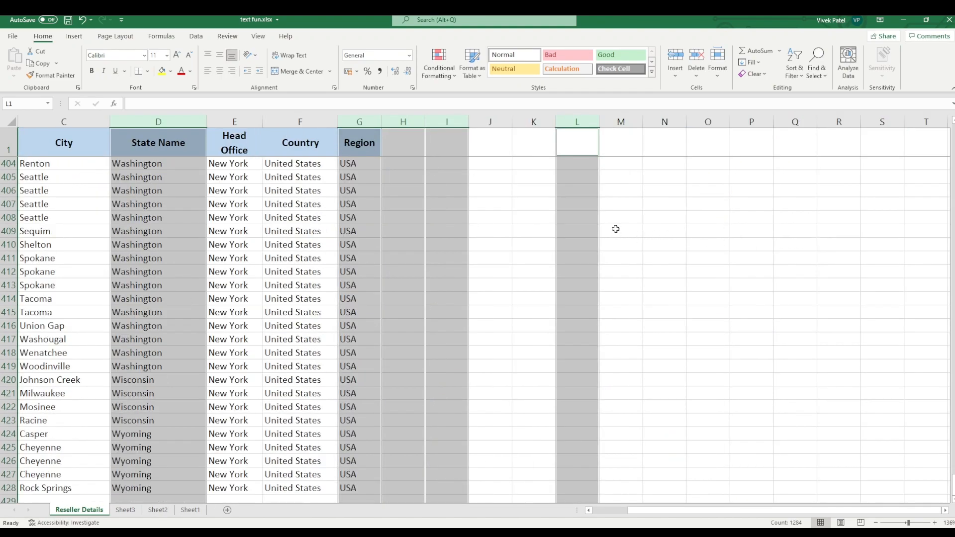
left_click(574, 236)
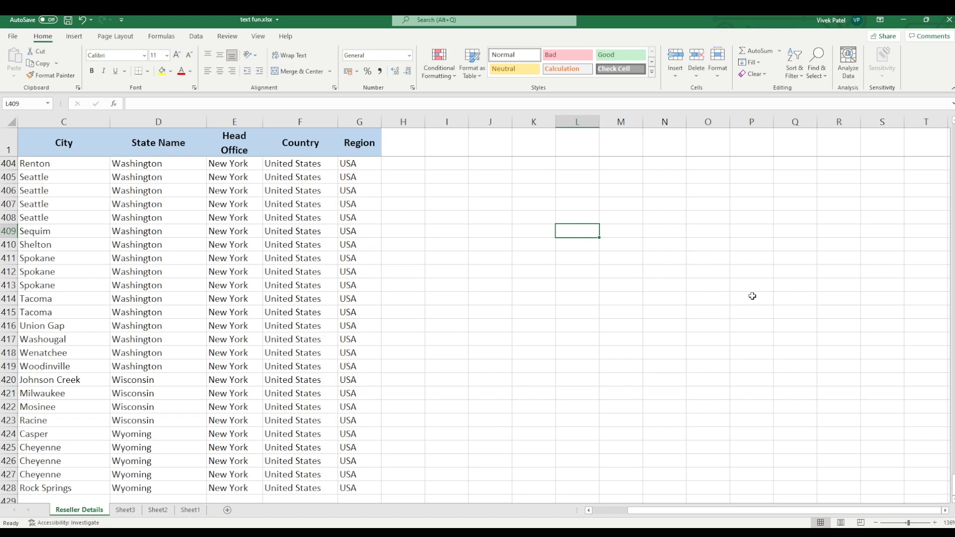
- Check the formula in Reseller Name cell B404, and undo the column deletion
left_click_drag(686, 511, 587, 512)
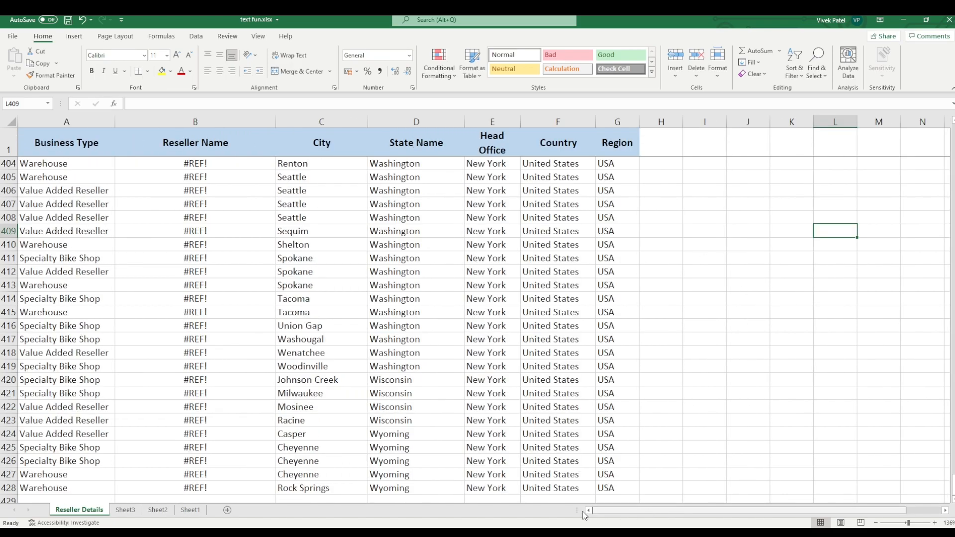
left_click(185, 166)
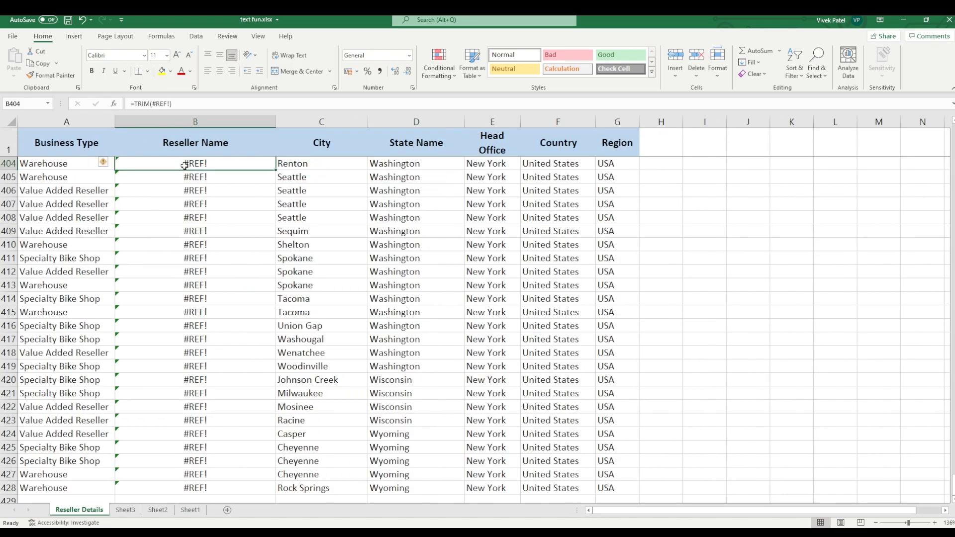
key("ctrl+z")
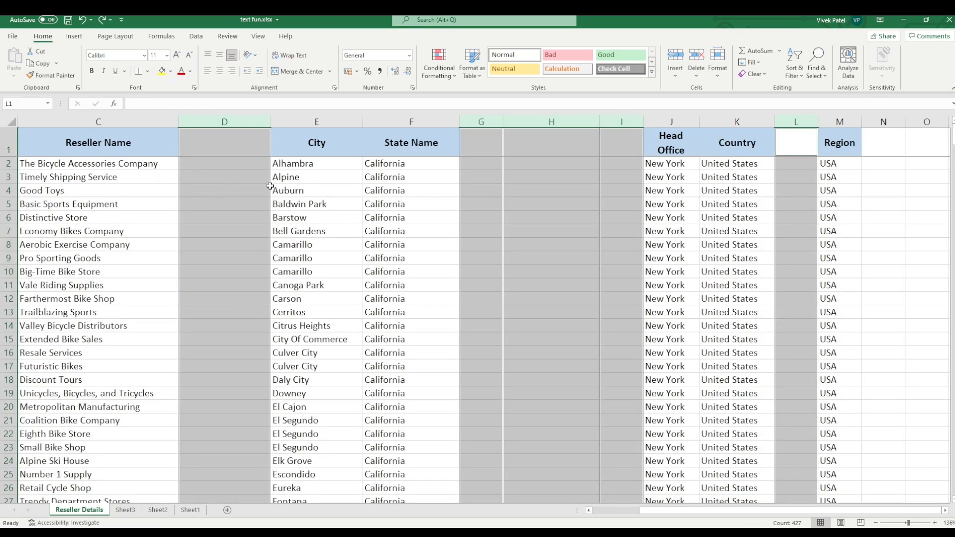
left_click(317, 191)
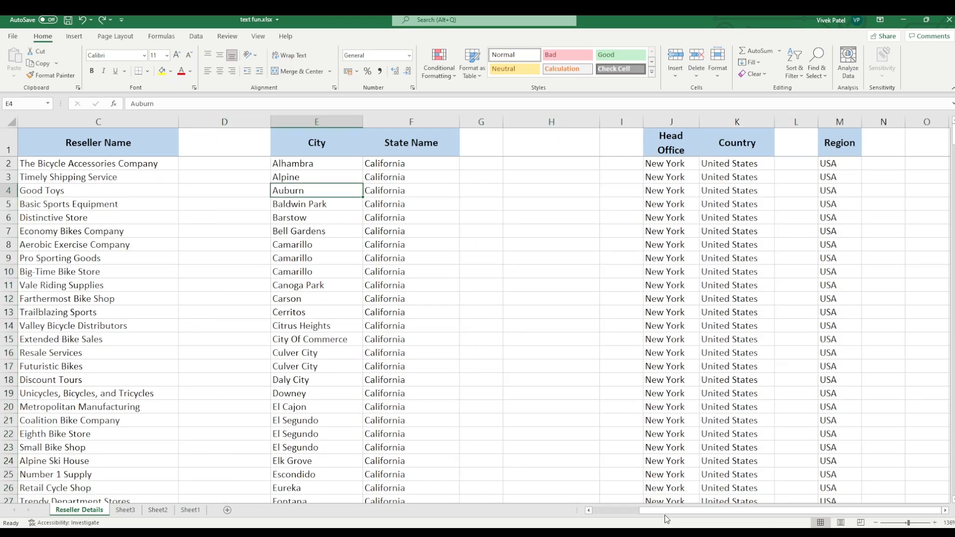
- Paste a copy of the Reseller Name column over itself as values, and check one of its cells for a formula
left_click_drag(665, 510, 593, 509)
left_click(343, 180)
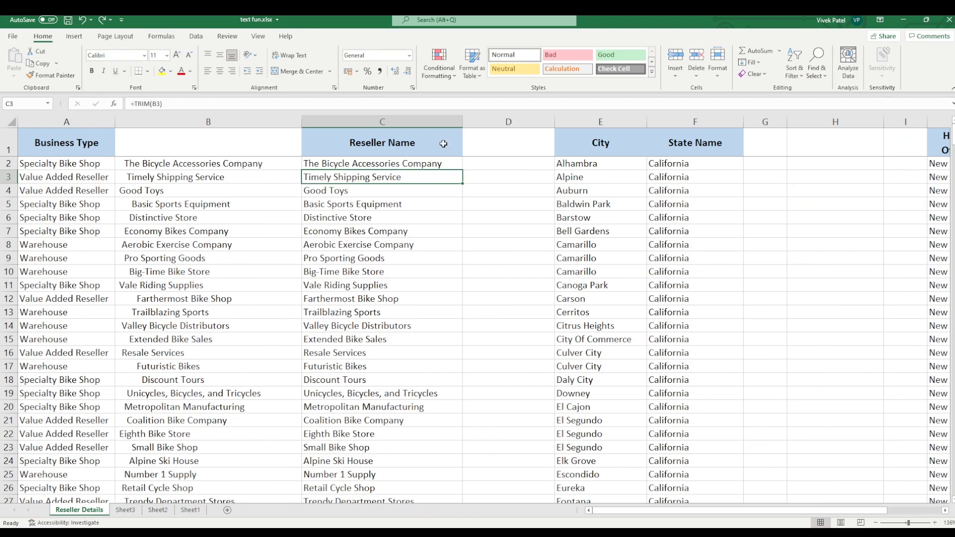
left_click(405, 121)
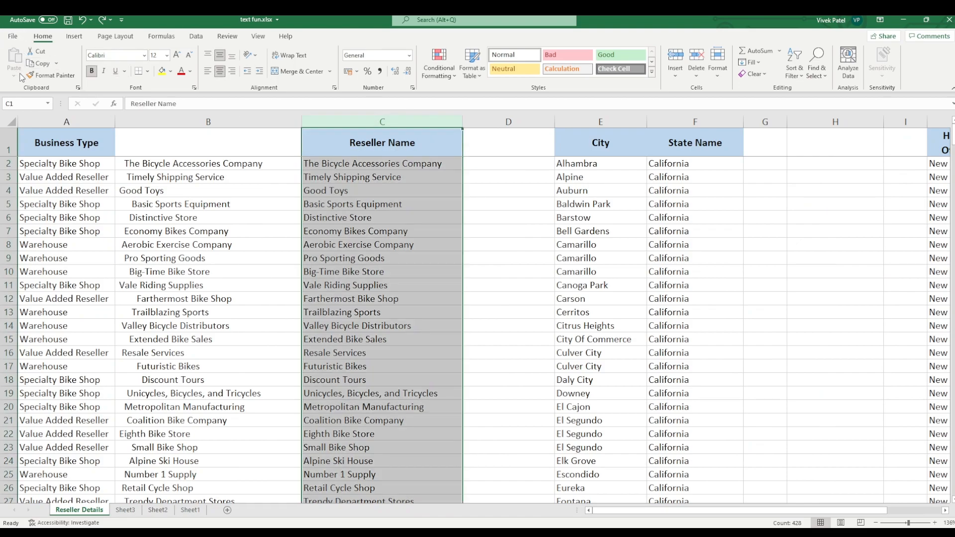
key("ctrl+c")
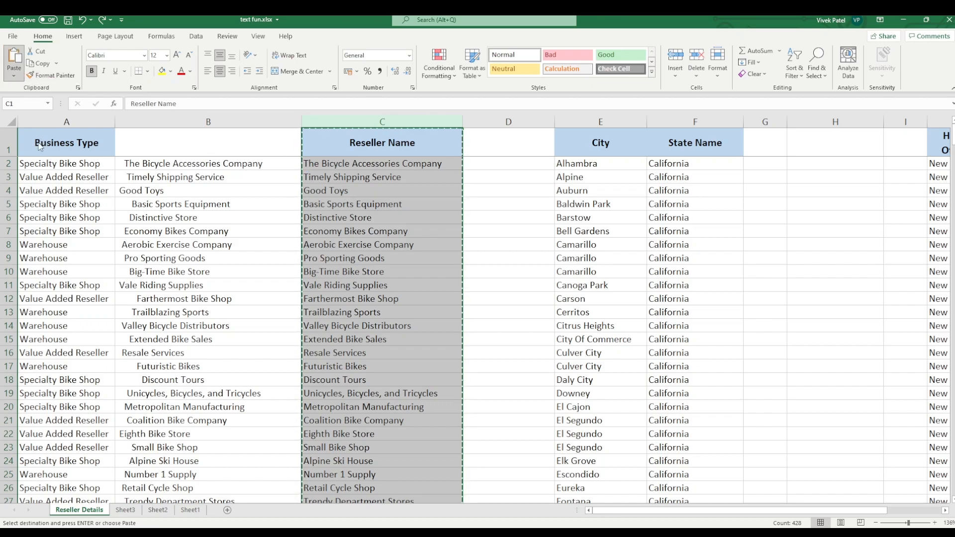
left_click(14, 58)
left_click(442, 256)
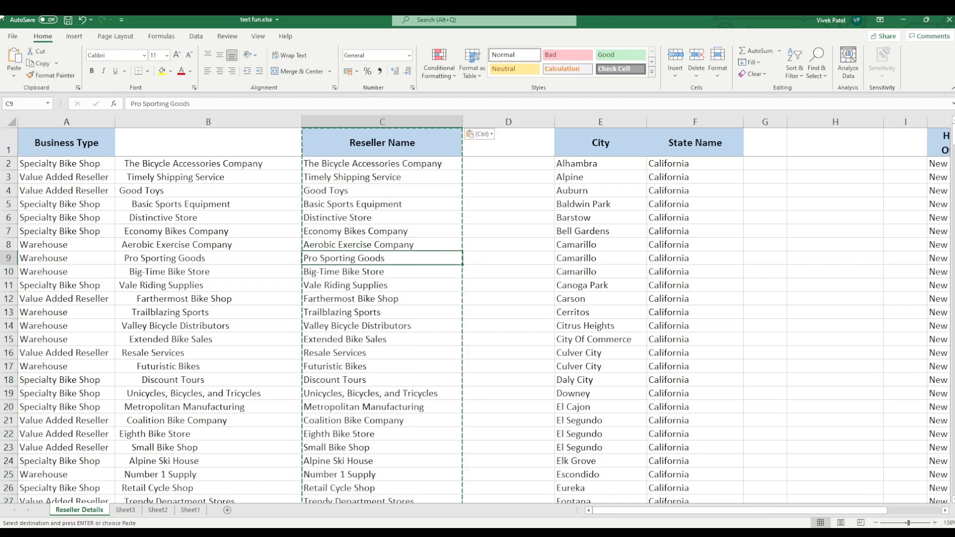
- Delete the unheaded helper columns B, D, G, H, I and L so the headed columns sit side by side
left_click(194, 122)
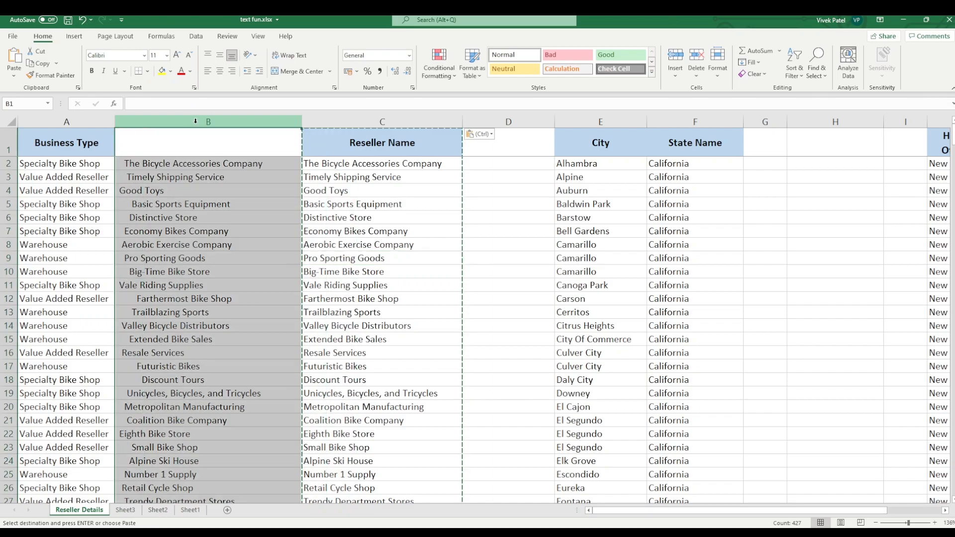
left_click(506, 120, "ctrl")
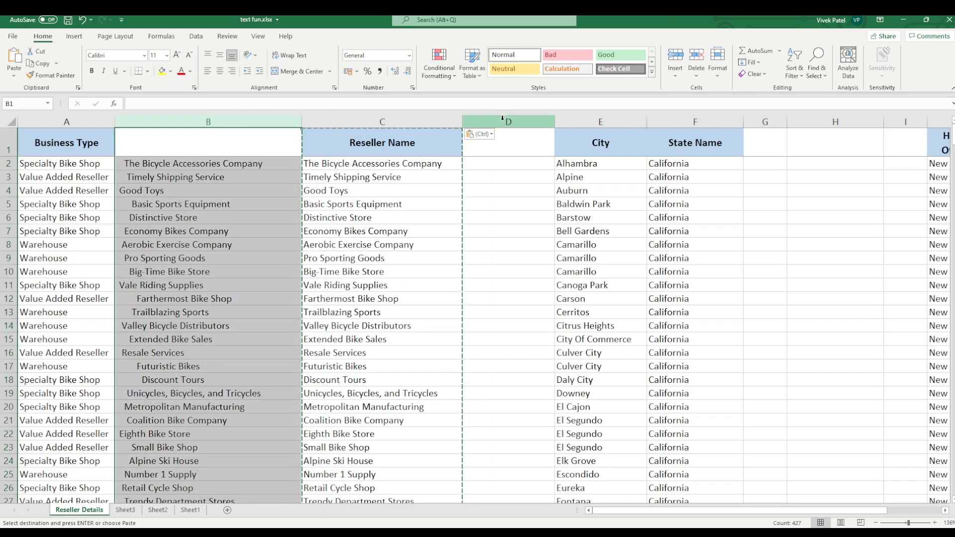
left_click(768, 120, "ctrl")
left_click(836, 120, "ctrl")
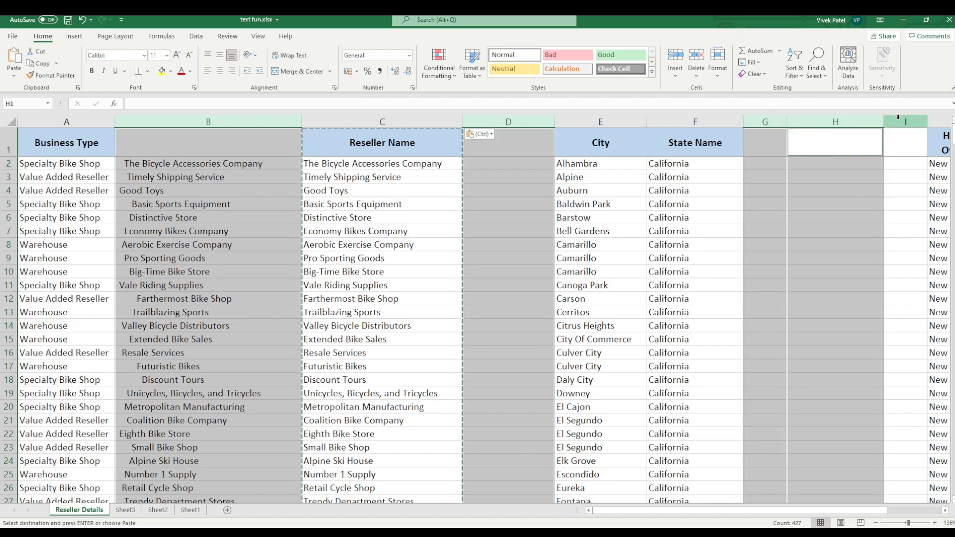
left_click(898, 120, "ctrl")
scroll(792, 512, "right", 1)
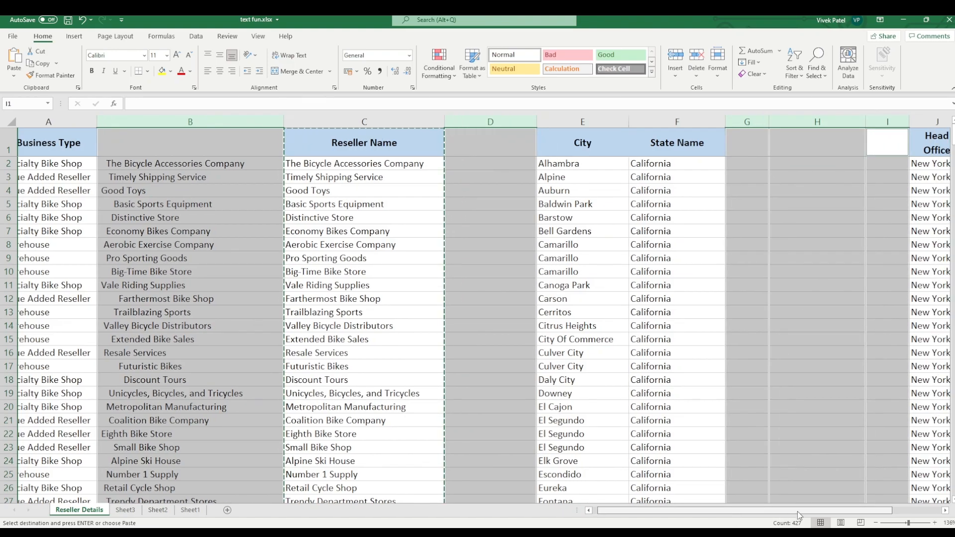
scroll(792, 511, "right", 2)
left_click(797, 121, "ctrl")
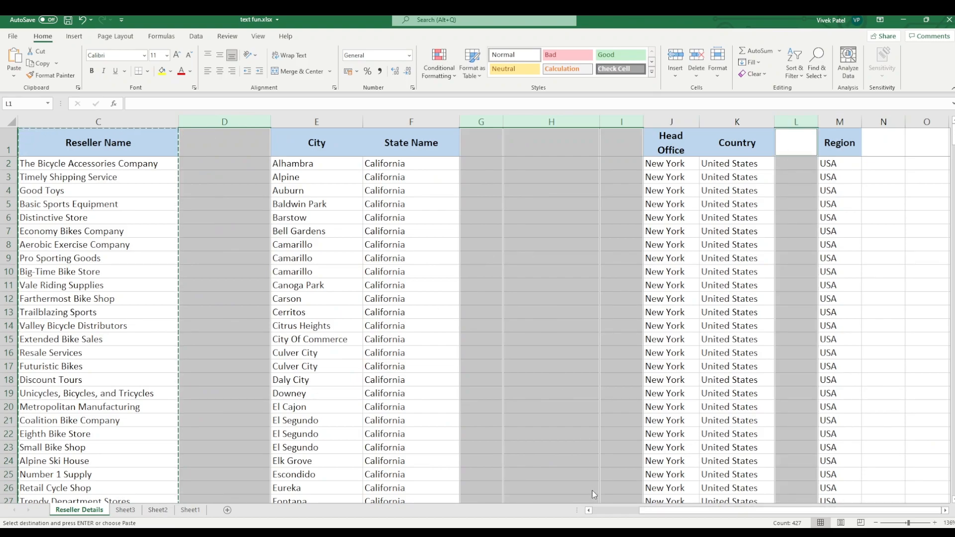
key("ctrl+minus")
left_click(574, 339)
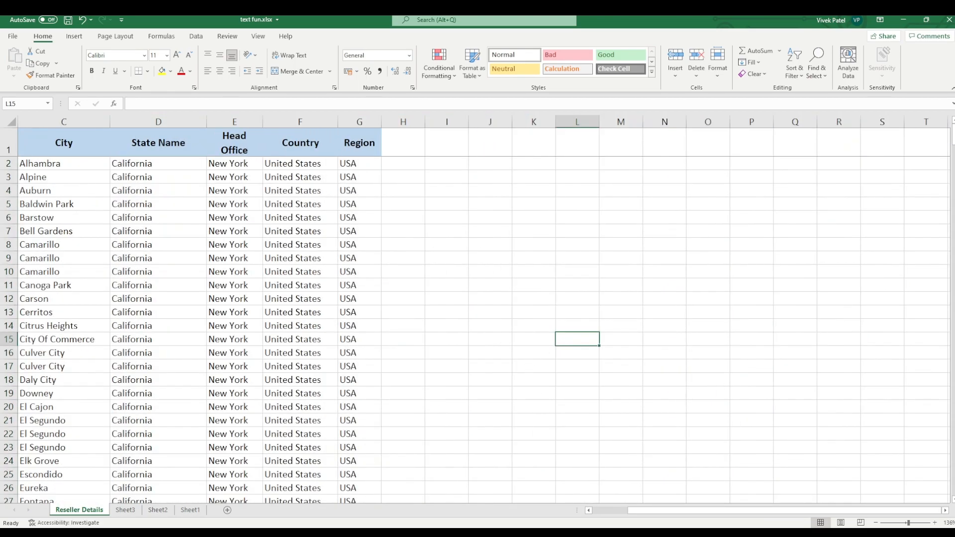
left_click_drag(718, 511, 682, 511)
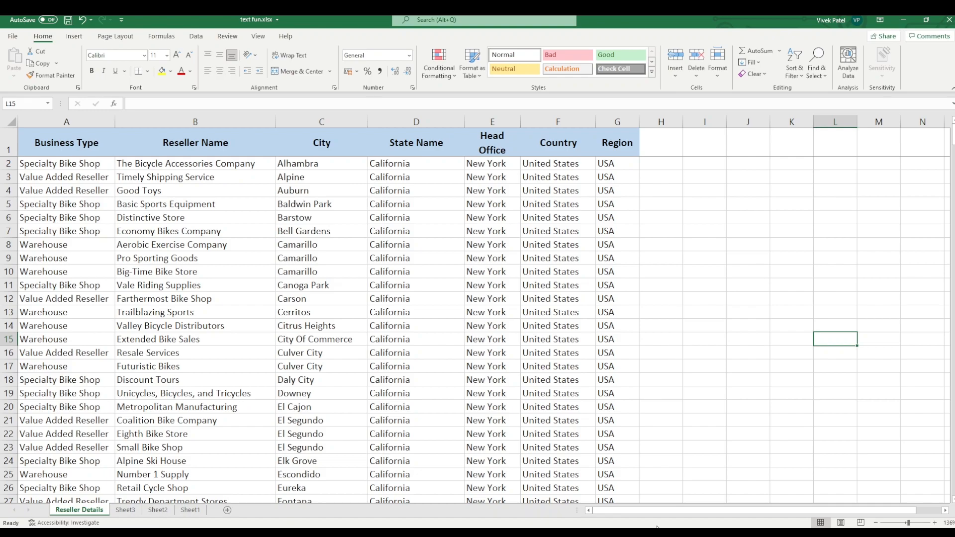
- Switch to the Sale.csv workbook and examine how the header row in cell A1 is stored
key("alt+Tab")
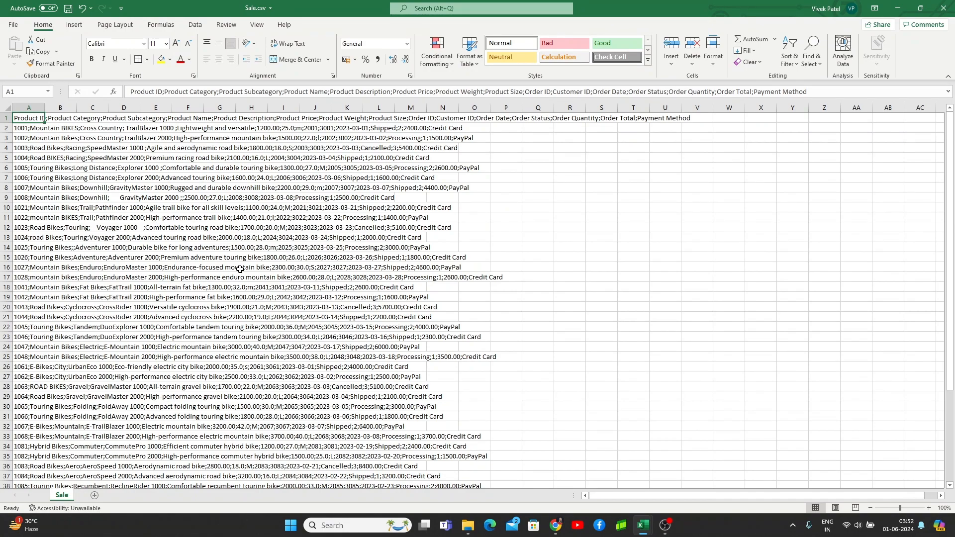
left_click(209, 187)
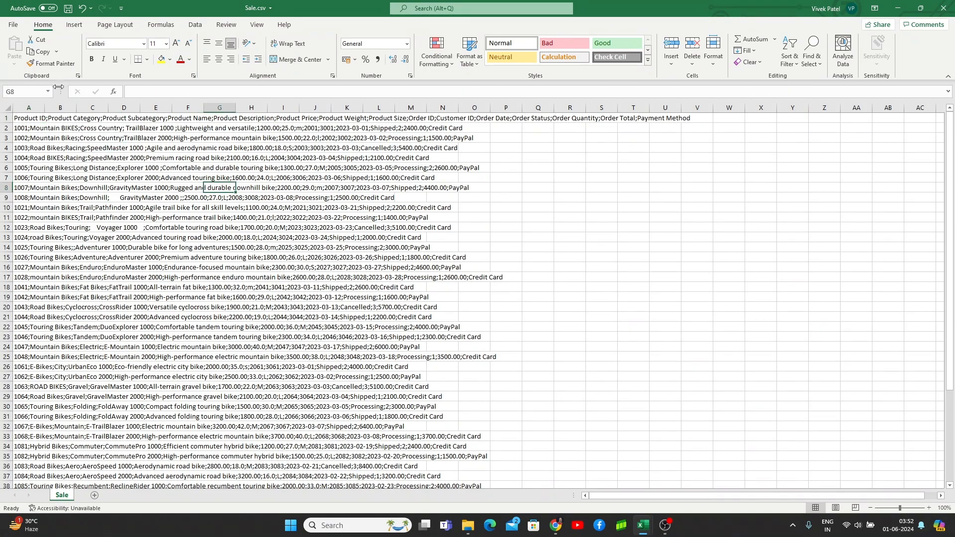
left_click(30, 118)
left_click(717, 129)
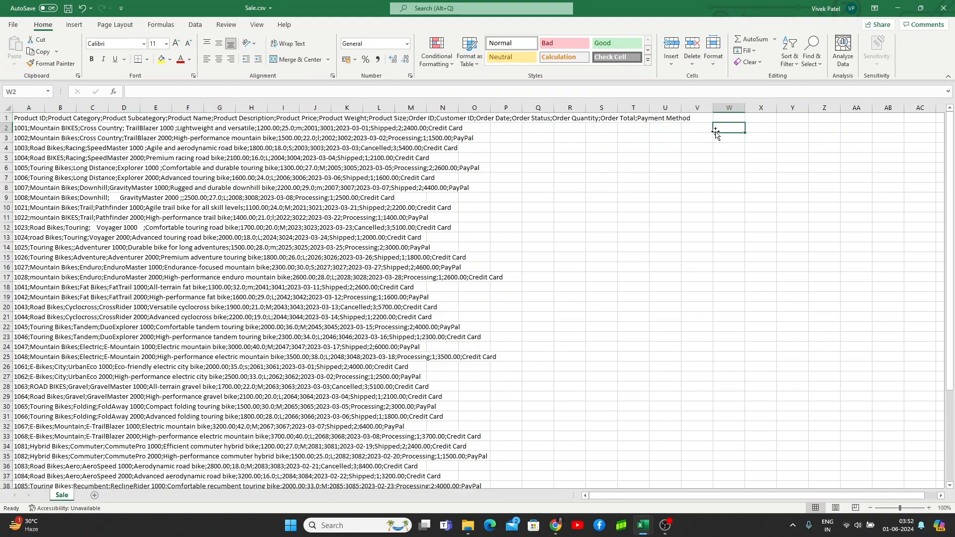
left_click(36, 119)
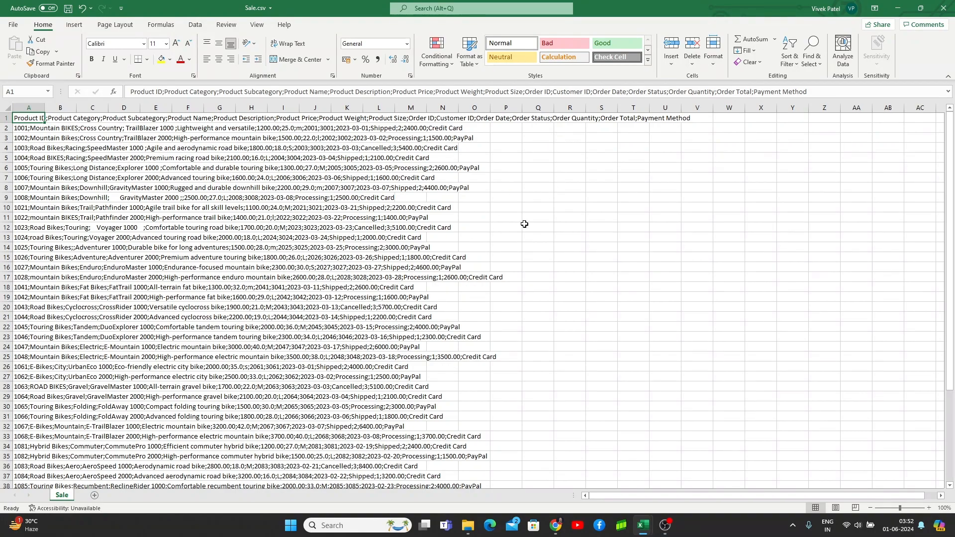
- Try to split the header text in cell A1 into columns with Text to Columns, delimited by semicolons only
left_click(202, 25)
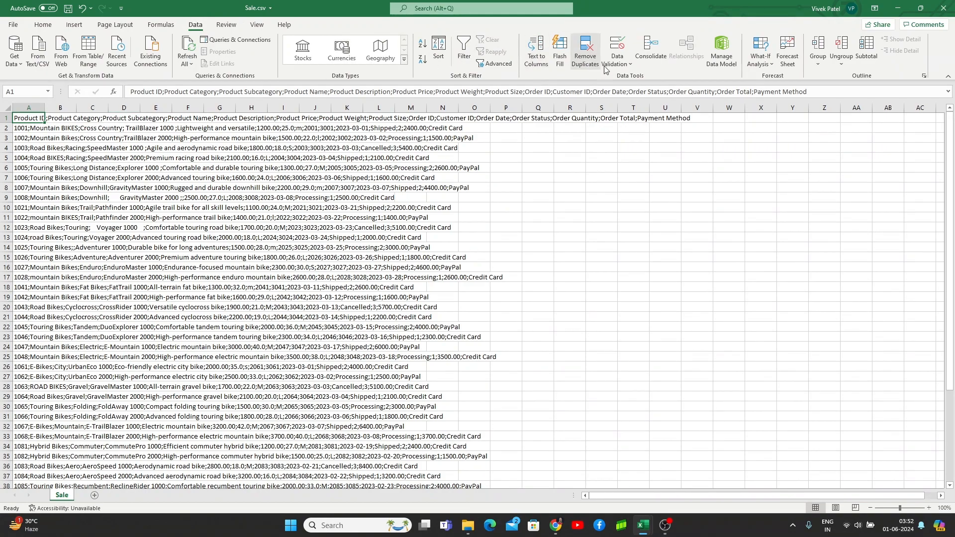
left_click(535, 55)
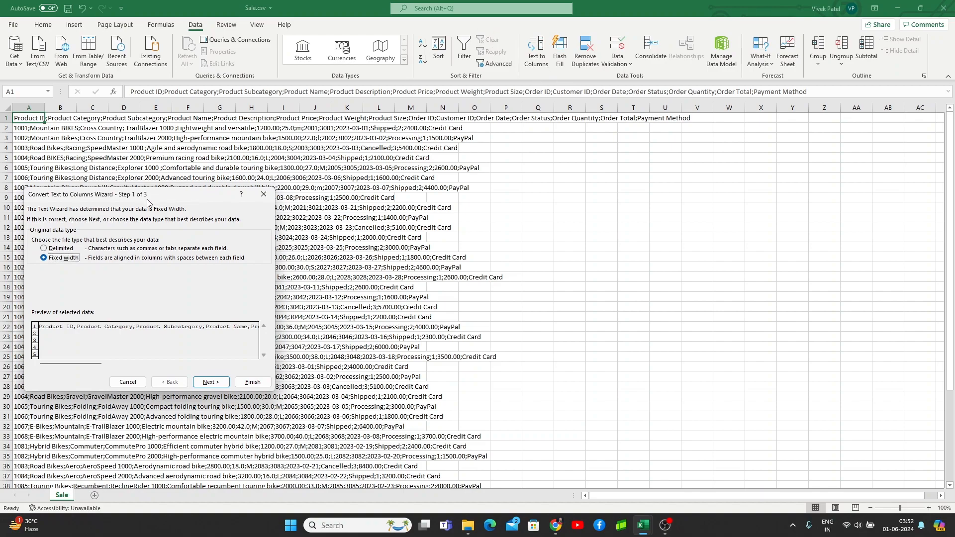
left_click(62, 249)
left_click(72, 258)
left_click(73, 250)
left_click(207, 383)
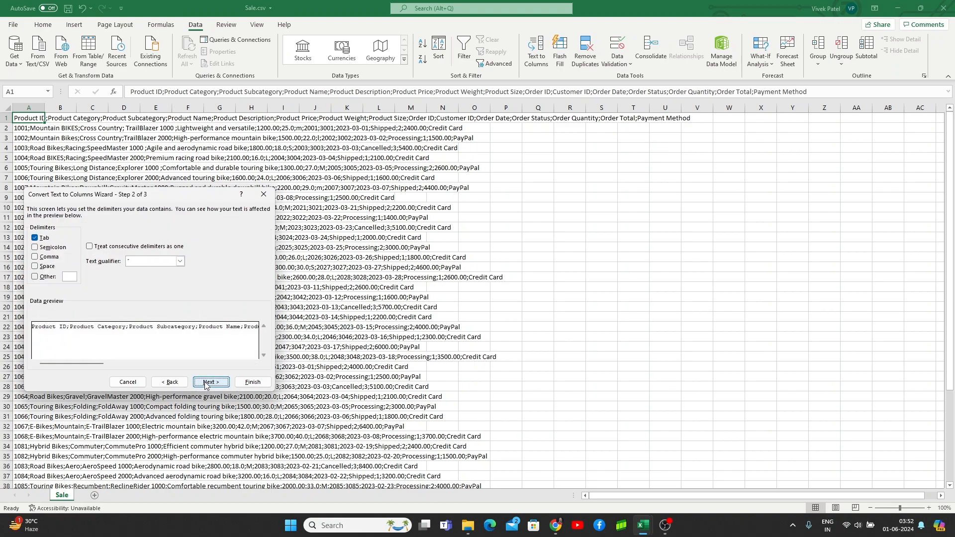
left_click(49, 248)
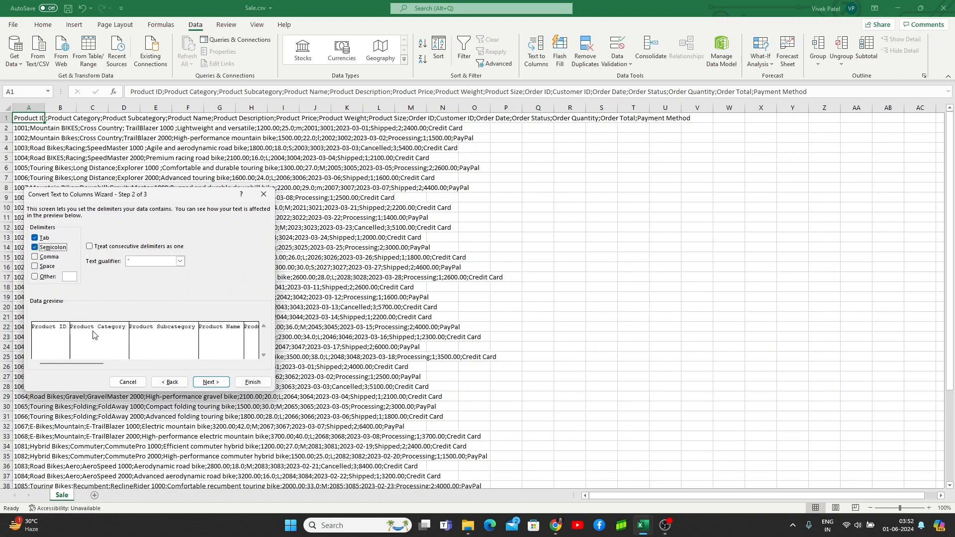
left_click_drag(97, 363, 252, 348)
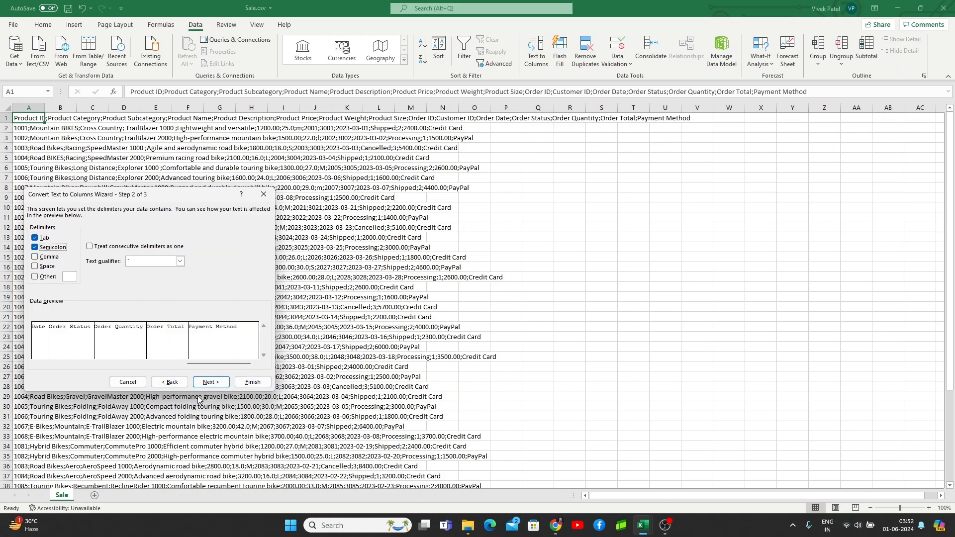
left_click(43, 237)
left_click(200, 384)
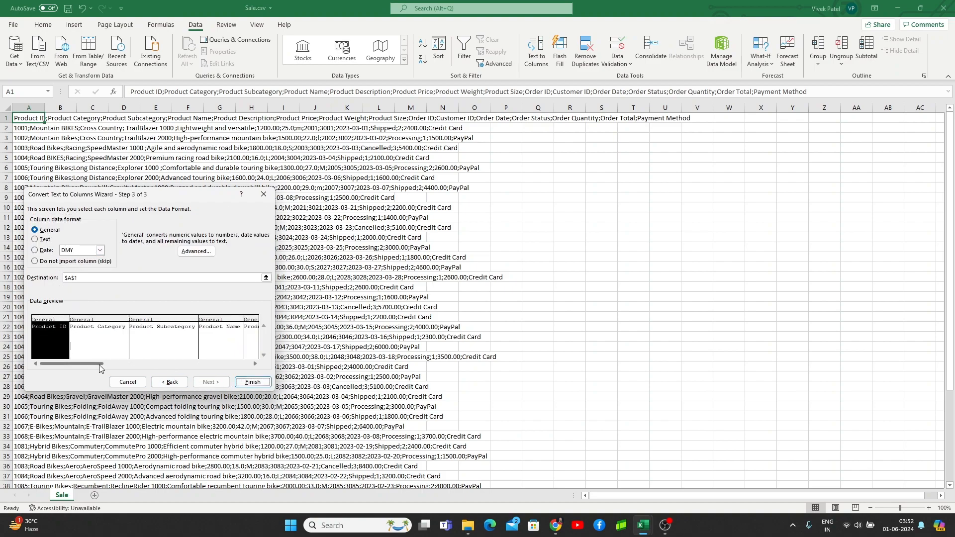
mouse_move(88, 363)
left_mouse_down()
mouse_move(215, 364)
mouse_move(89, 367)
left_mouse_up()
left_click(251, 382)
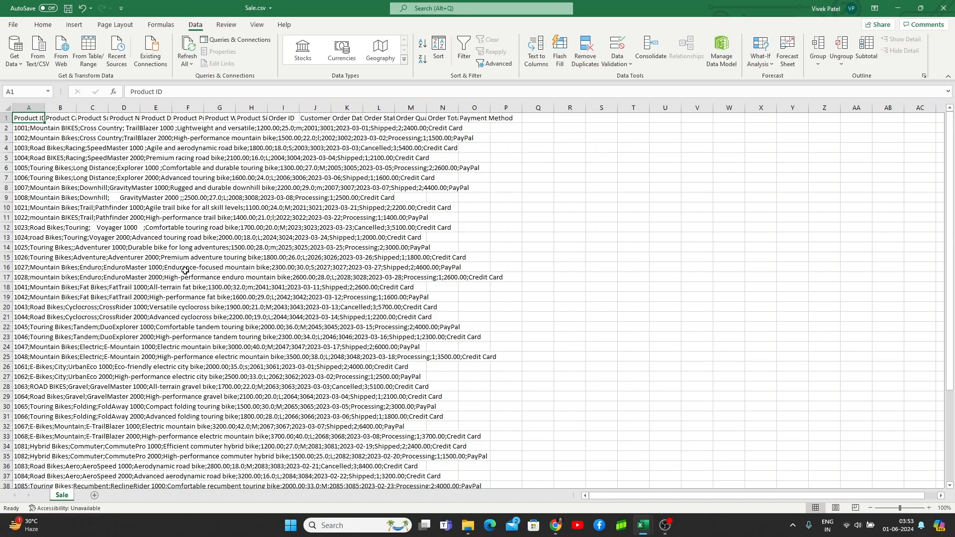
- Inspect the header cells, try fitting column A's width to its contents, and undo the width change
left_click(471, 161)
left_click(242, 126)
left_click(165, 145)
left_click(148, 118)
left_click(125, 118)
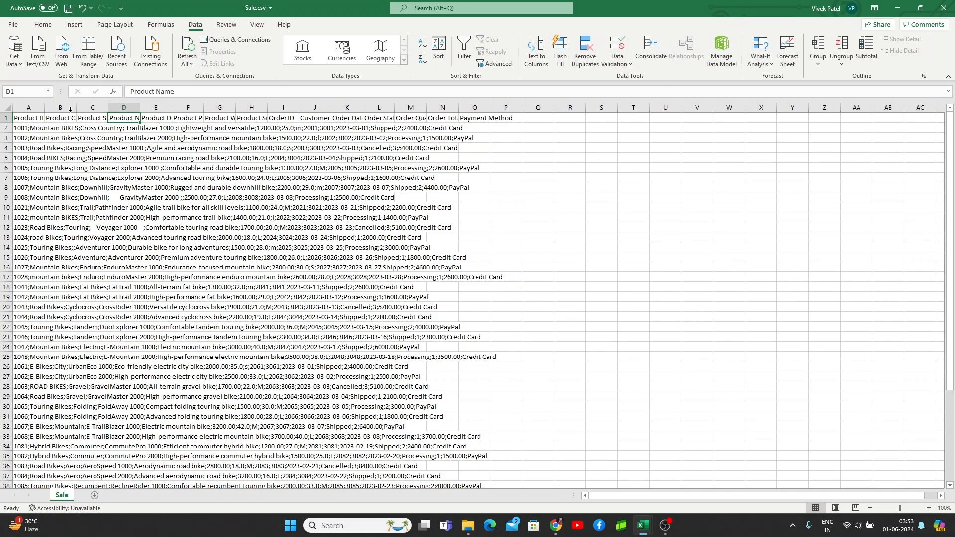
double_click(43, 107)
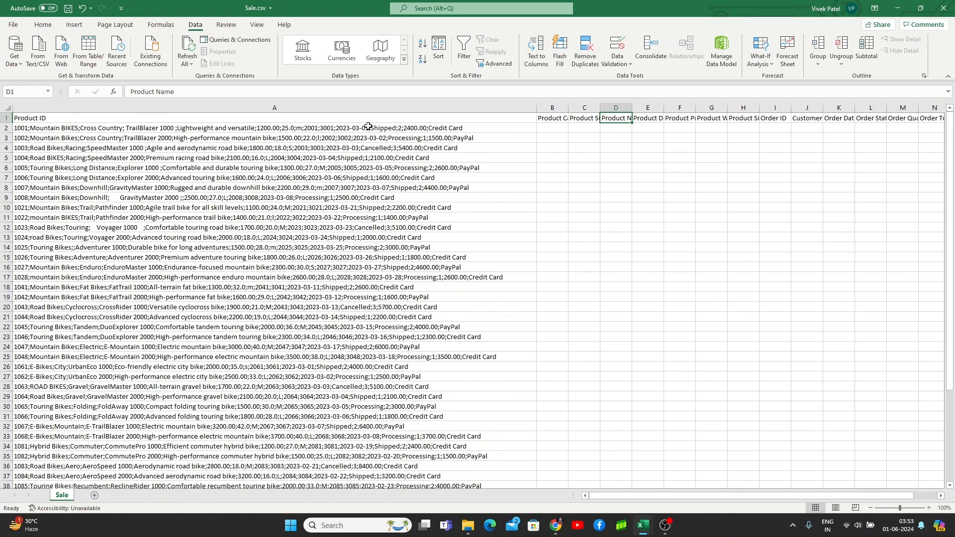
key("ctrl+z")
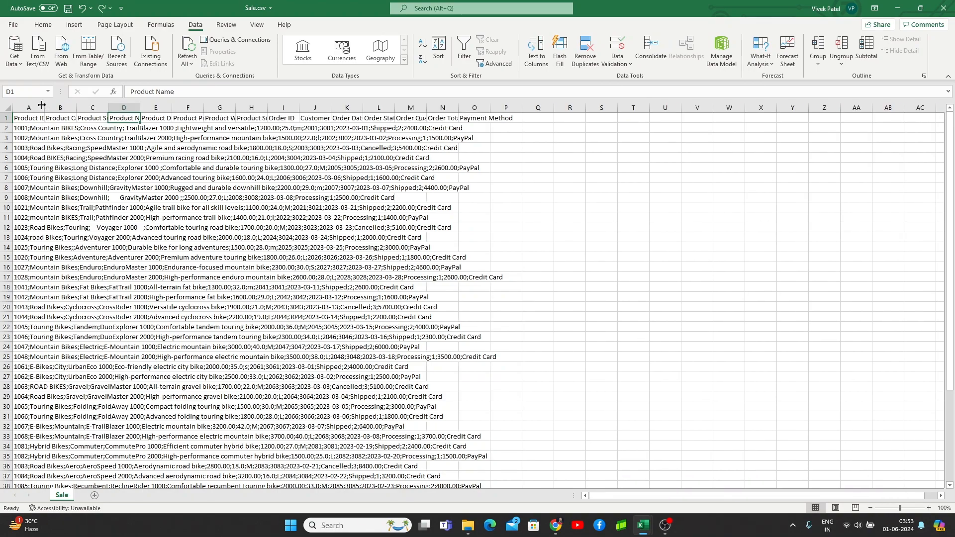
- Try Text to Columns on the whole multi-column data range, and undo the split of the header row
left_click(30, 121)
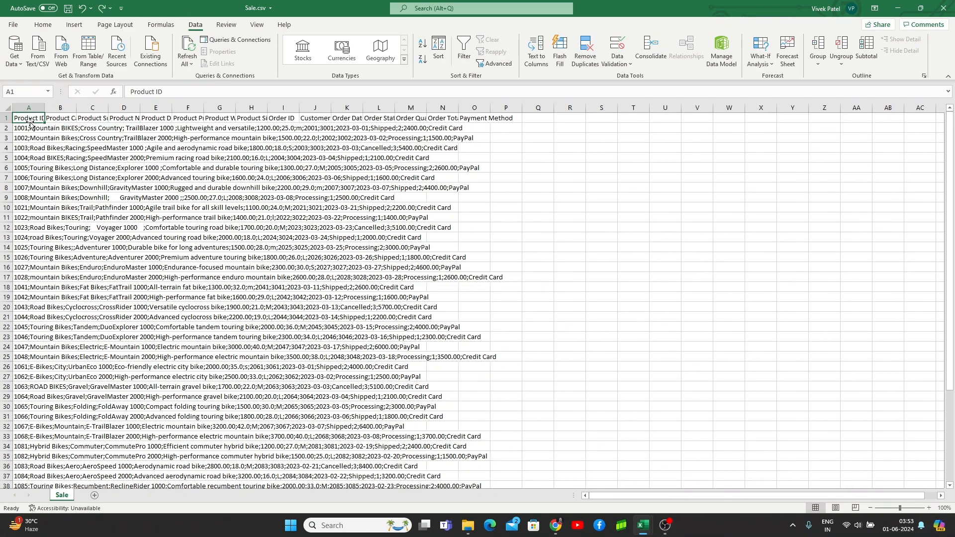
key("ctrl+shift+End")
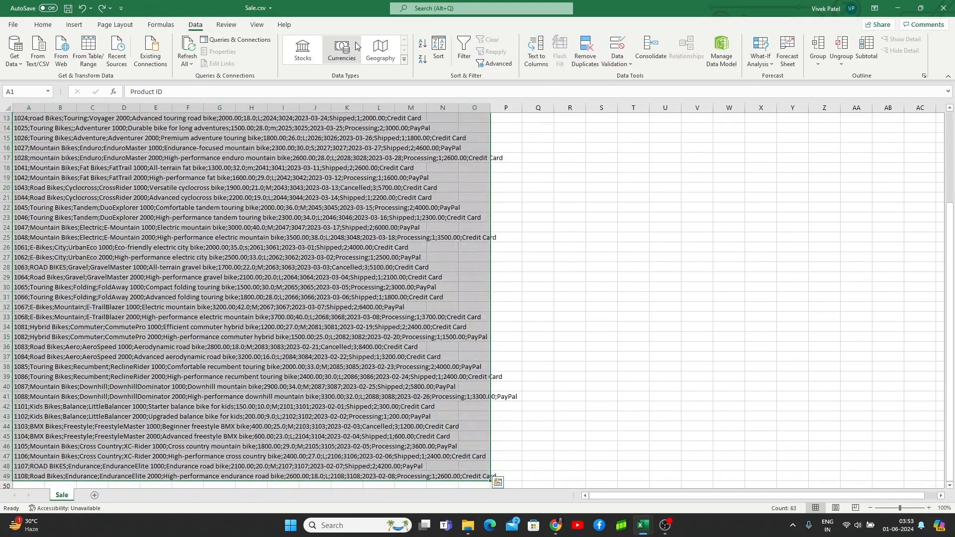
left_click(536, 53)
left_click(482, 289)
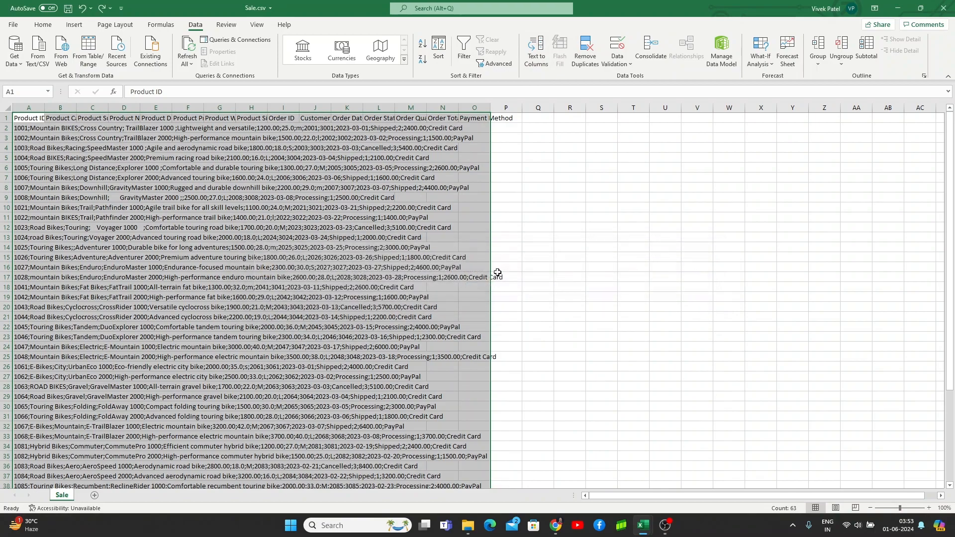
left_click(601, 235)
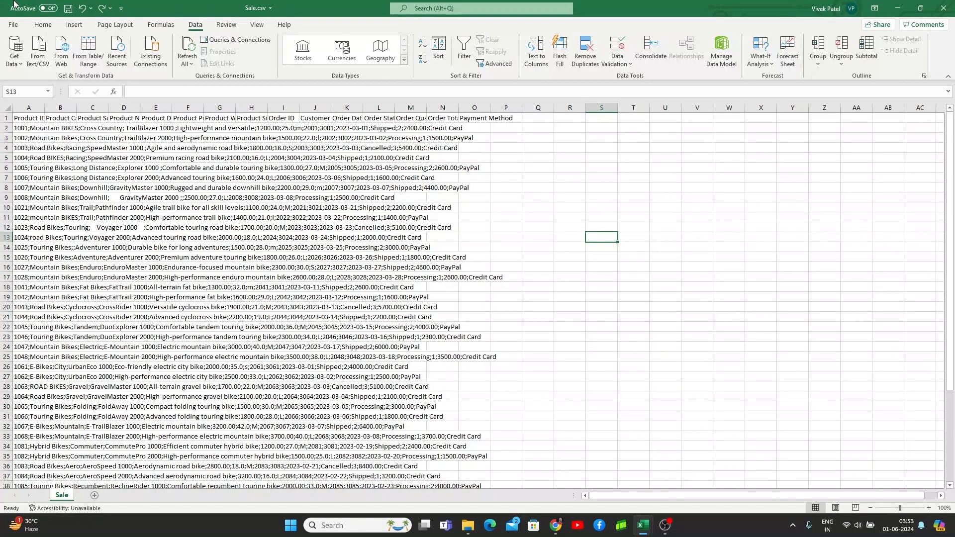
key("ctrl+z")
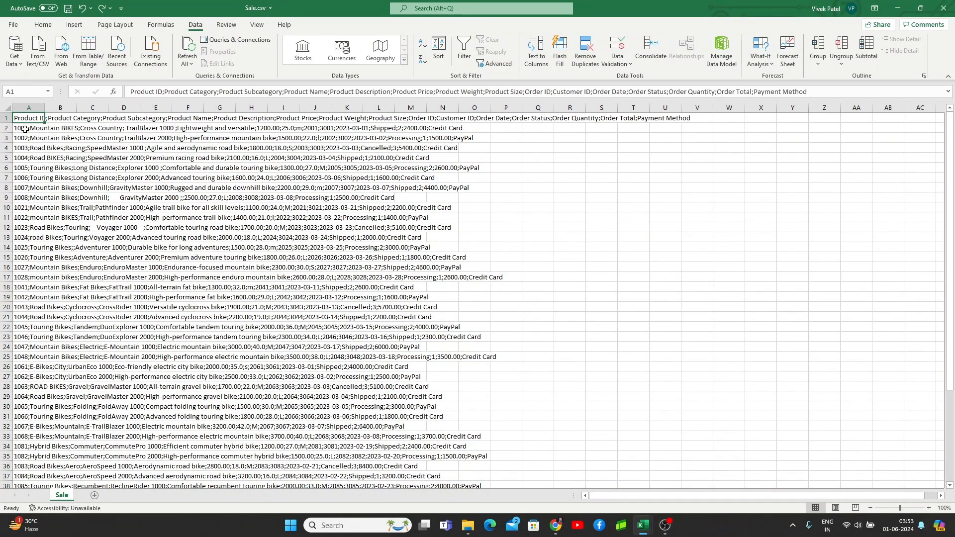
- Split all the data in column A, from A1 down to row 49, into separate columns using the semicolon delimiter
key("ctrl+shift+Down")
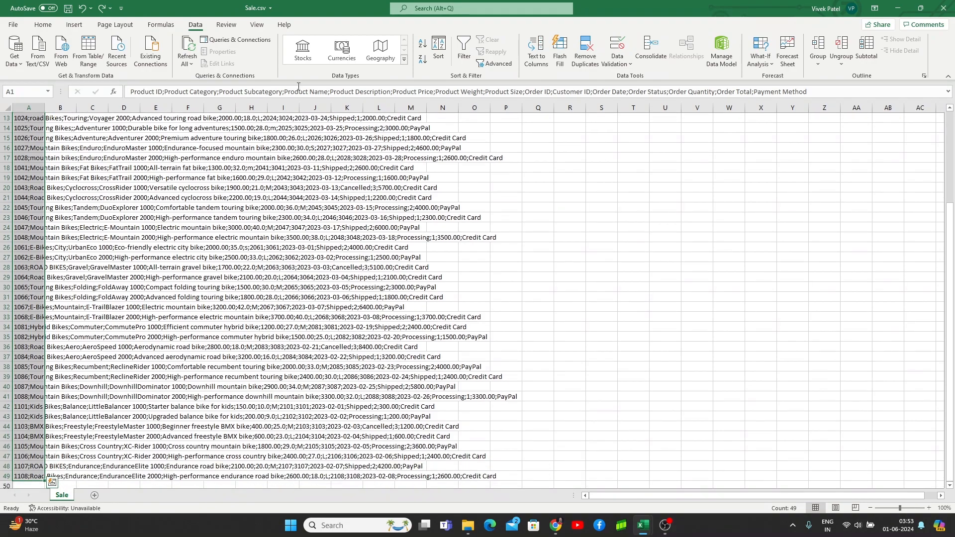
left_click(535, 56)
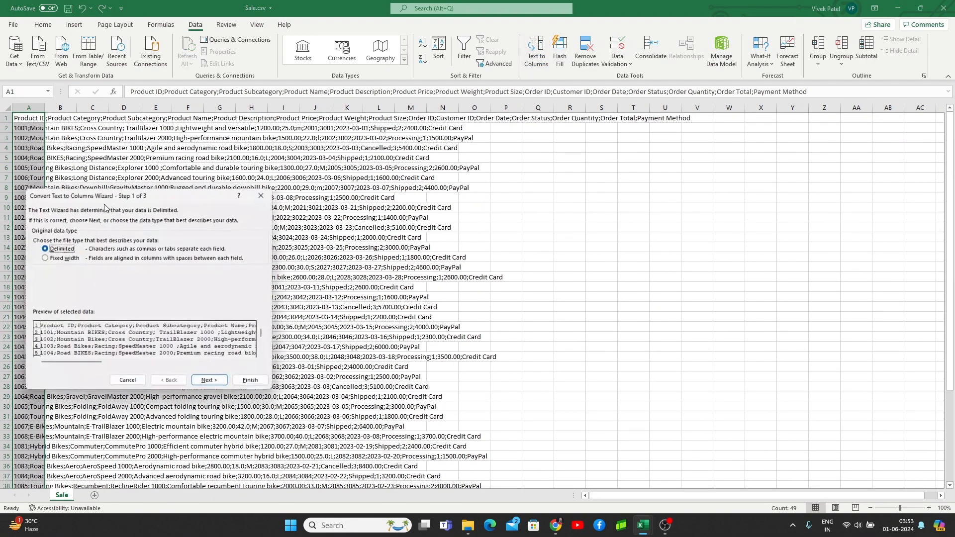
left_click(206, 384)
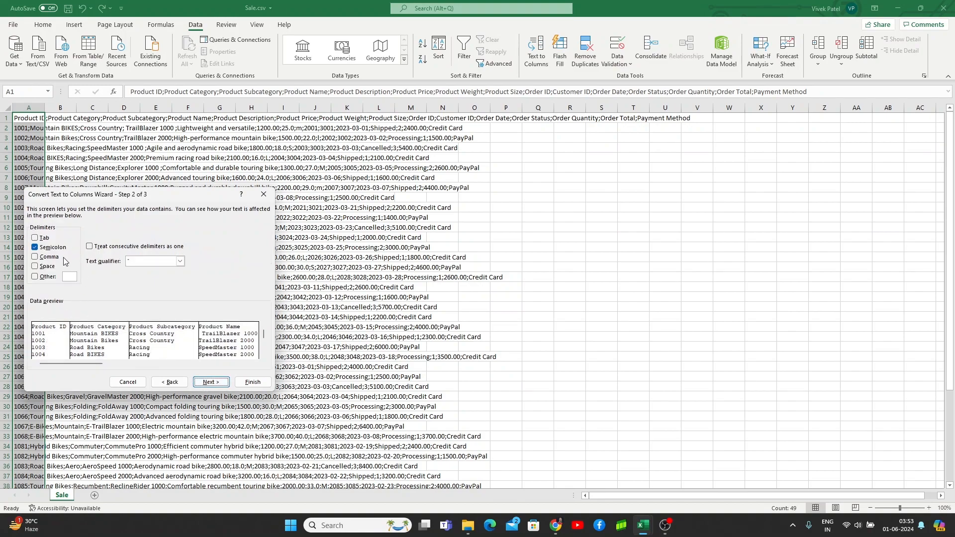
left_click(211, 381)
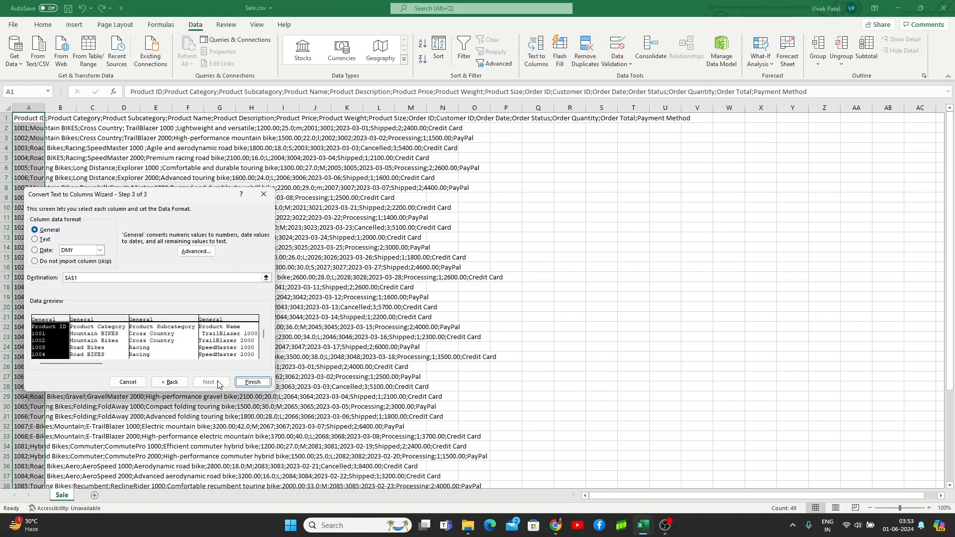
left_click(253, 382)
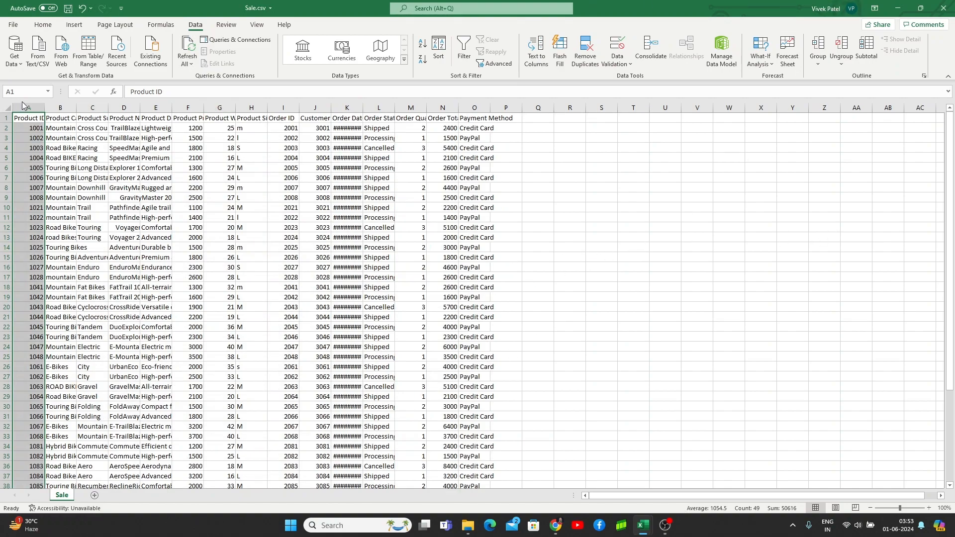
- Autofit columns A to F, H, K, L and O to the width of their contents
double_click(43, 104)
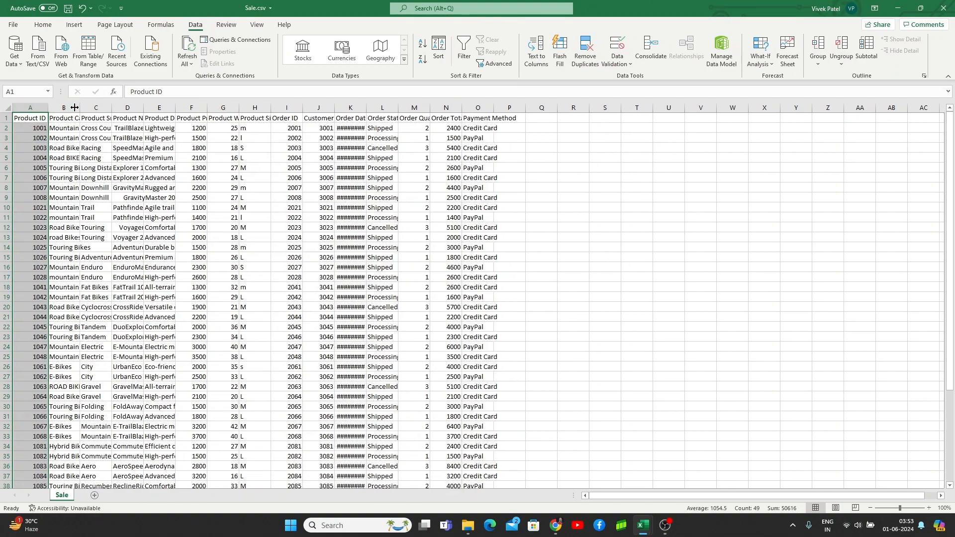
double_click(80, 107)
double_click(135, 107)
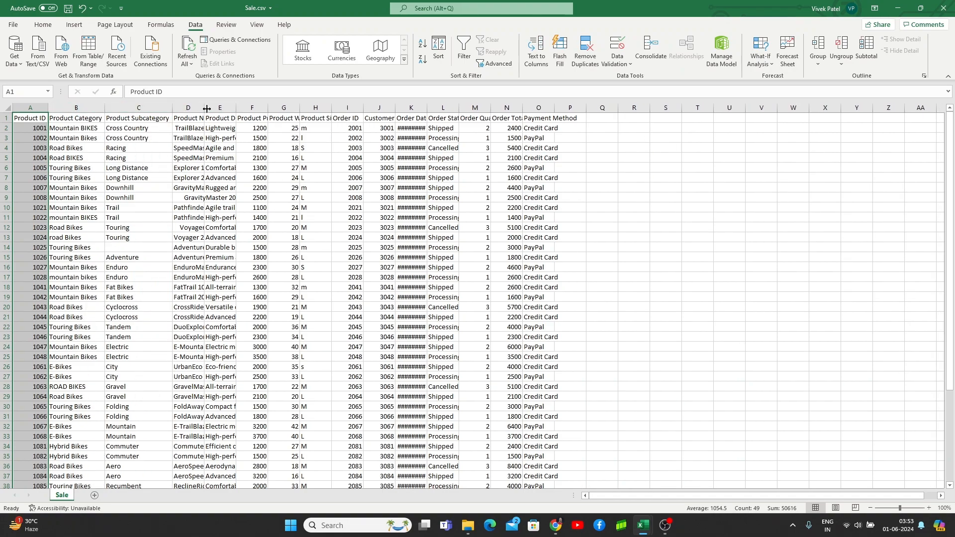
double_click(209, 108)
double_click(284, 108)
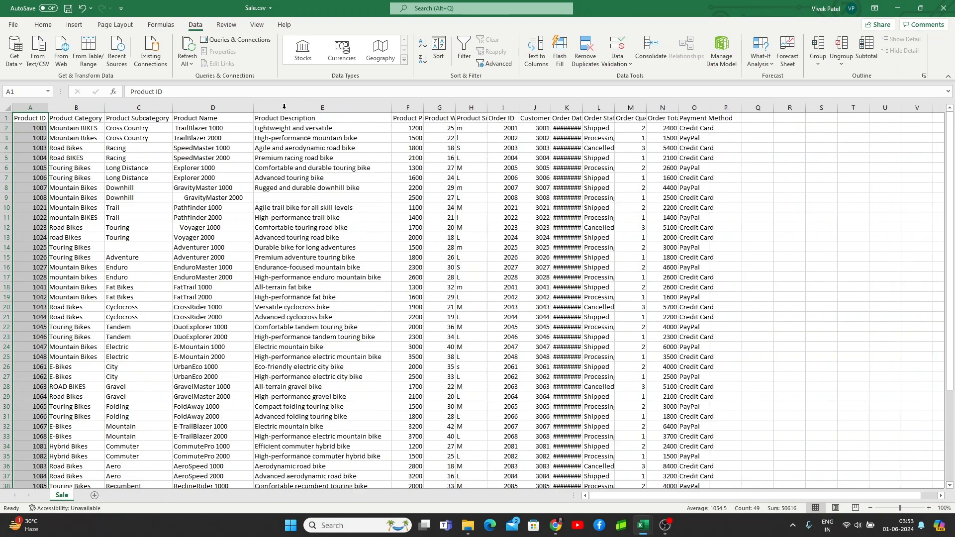
double_click(423, 108)
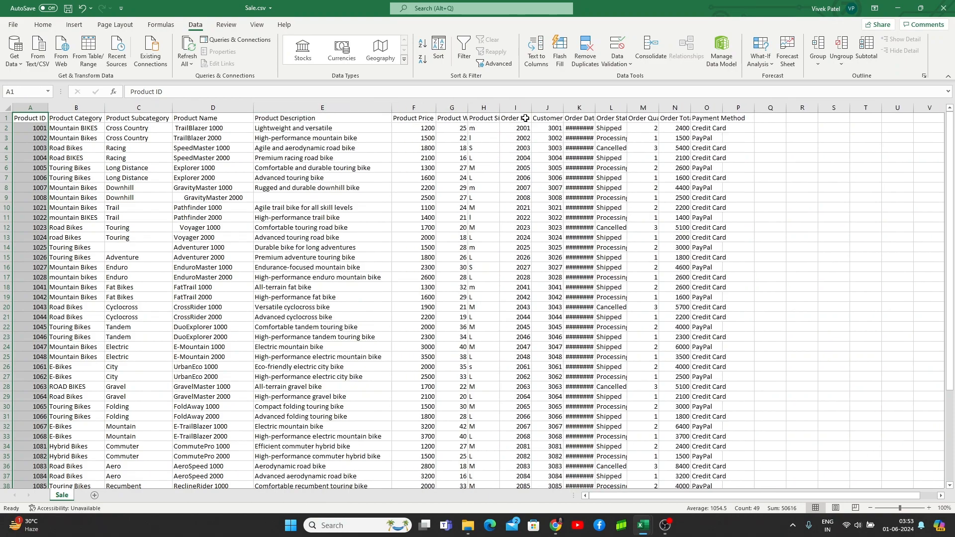
double_click(501, 108)
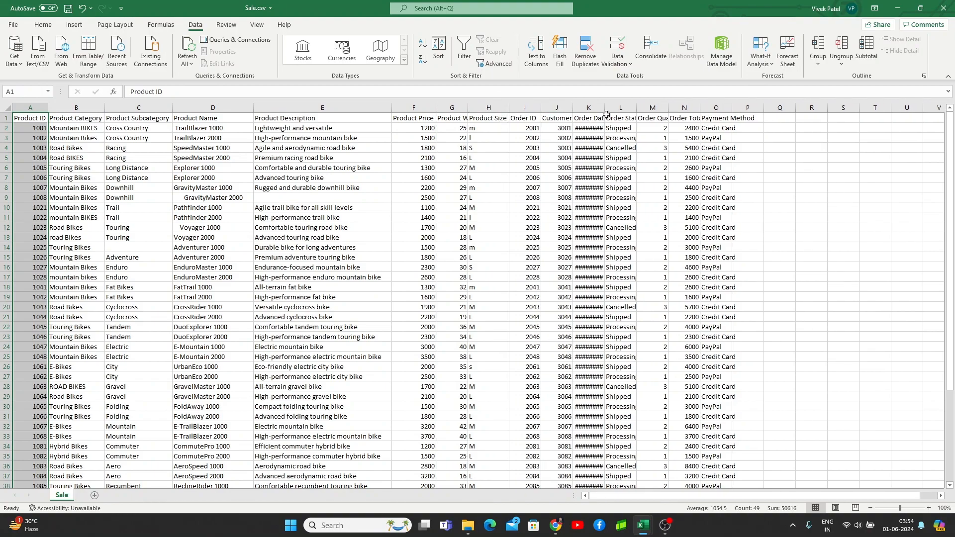
double_click(602, 108)
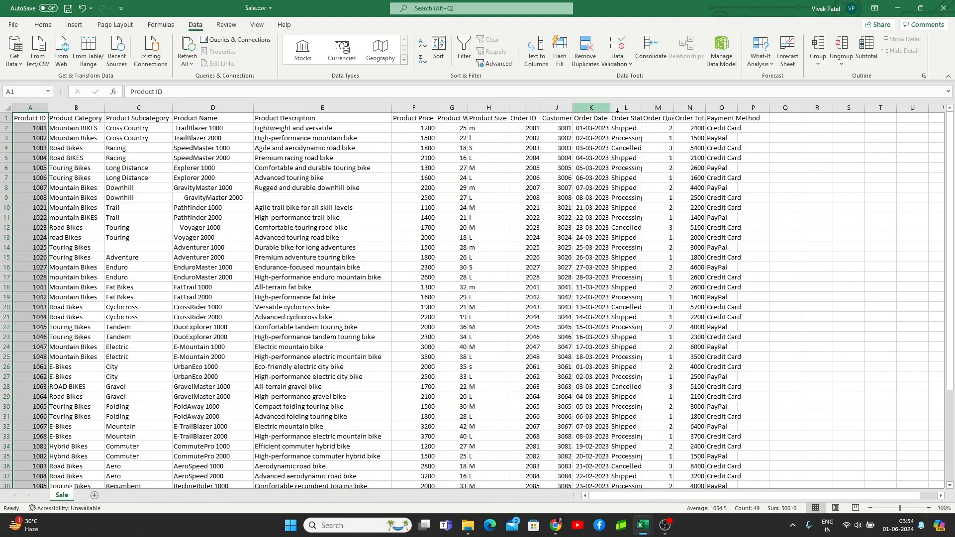
double_click(644, 108)
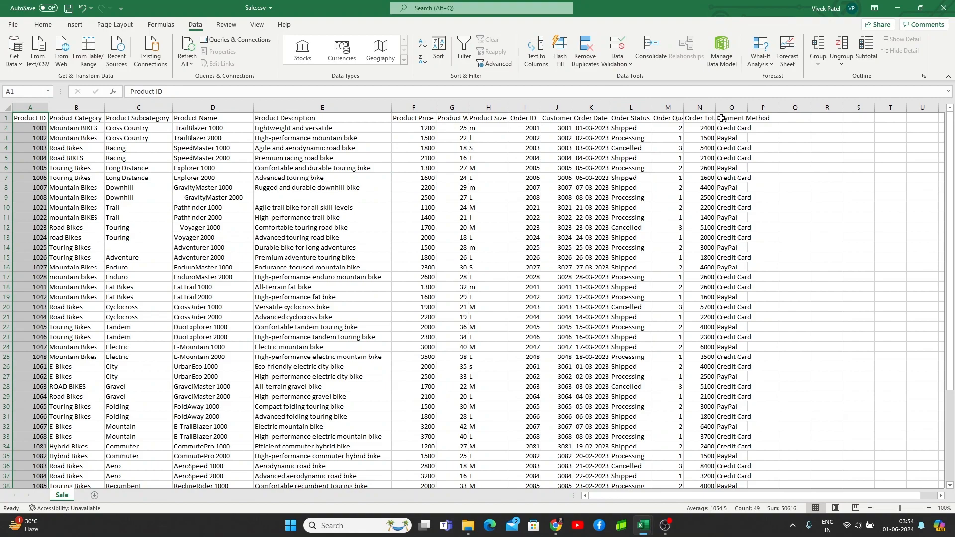
double_click(746, 108)
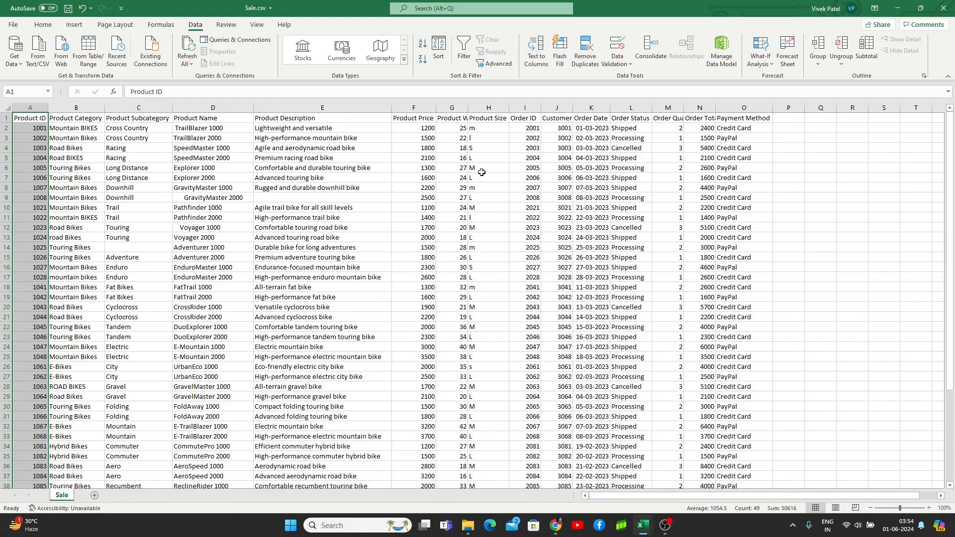
- Examine the split data for inconsistent letter case in Product Size and Product Category and stray spaces in Product Name
left_click(480, 189)
left_click(487, 175)
left_click(487, 168)
left_click(486, 187)
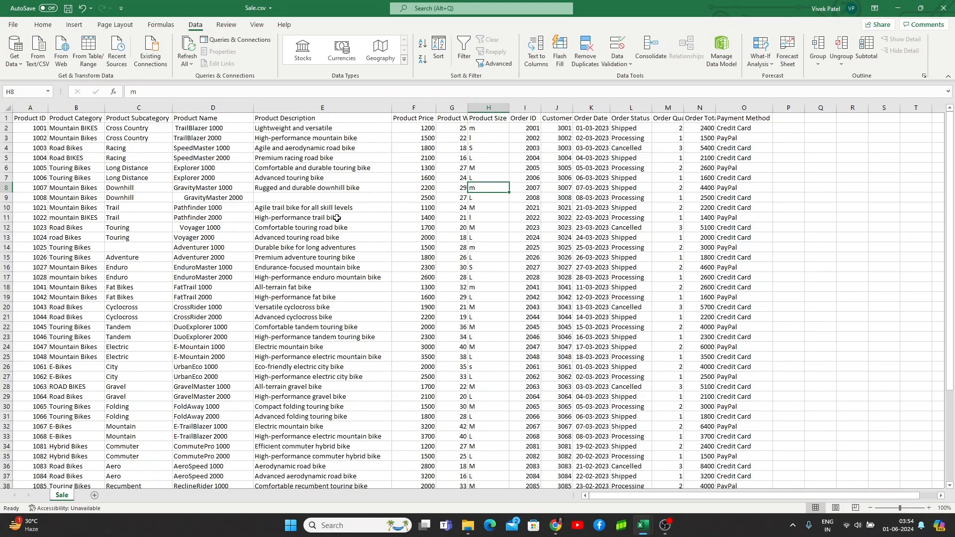
left_click(179, 197)
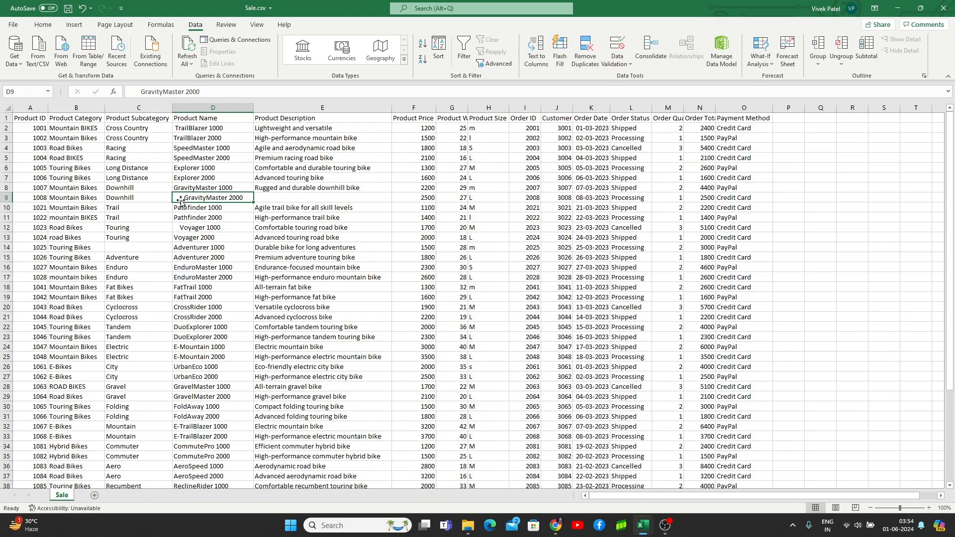
left_click(59, 281)
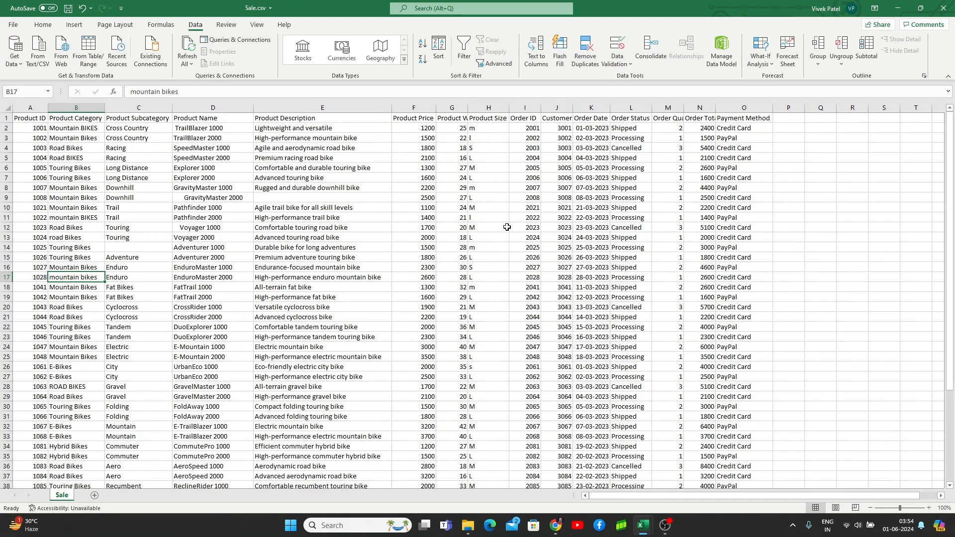
left_click(806, 285)
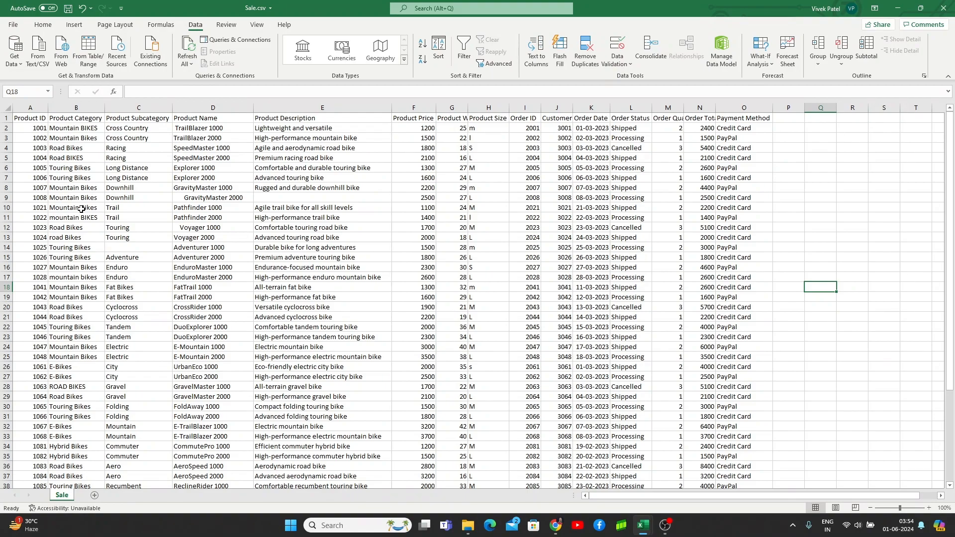
left_click(851, 216)
left_click(843, 244)
left_click(848, 211)
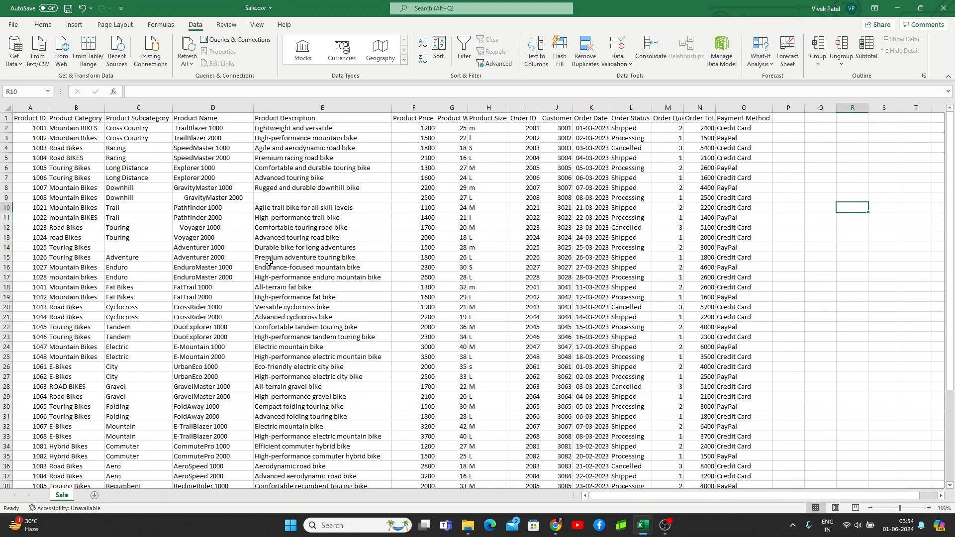
- Autofit the Product Weight column so its full header fits
double_click(469, 113)
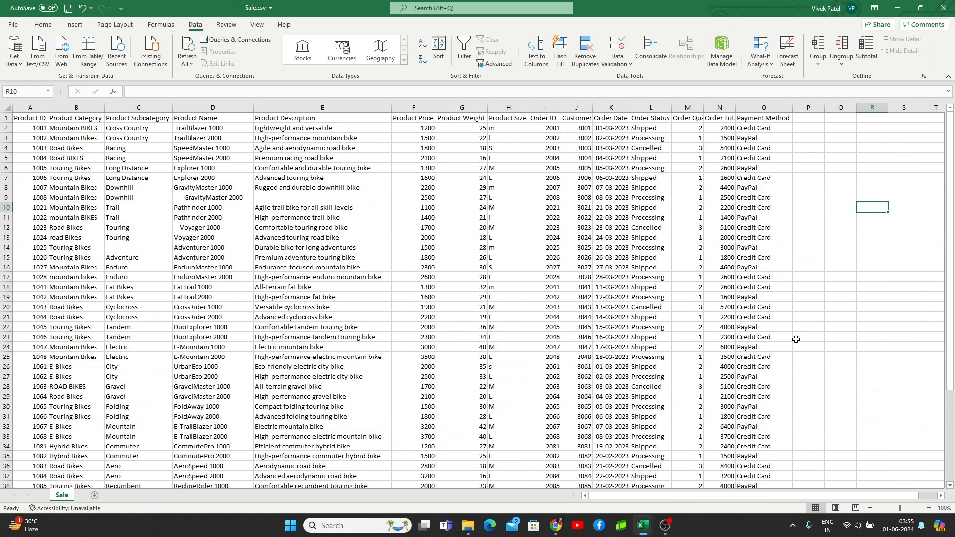
left_click(665, 526)
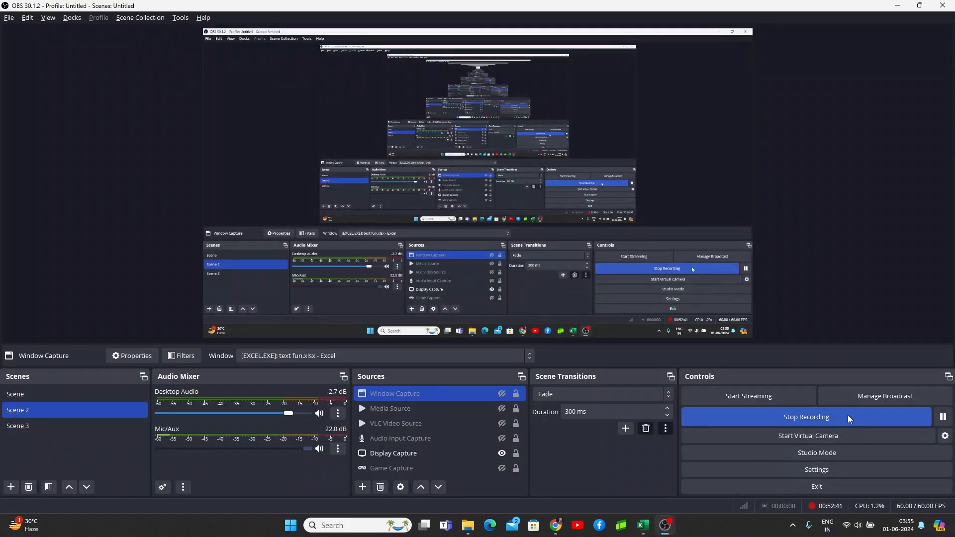